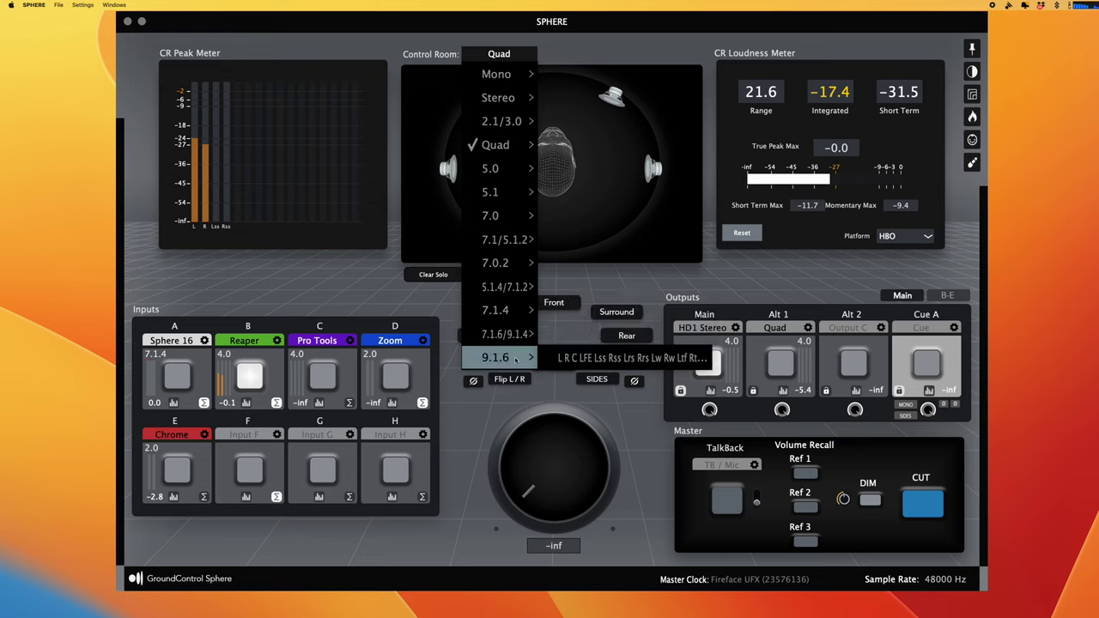
Preview the Control Room format menu, keeping the Quad speaker layout
left_click(631, 358)
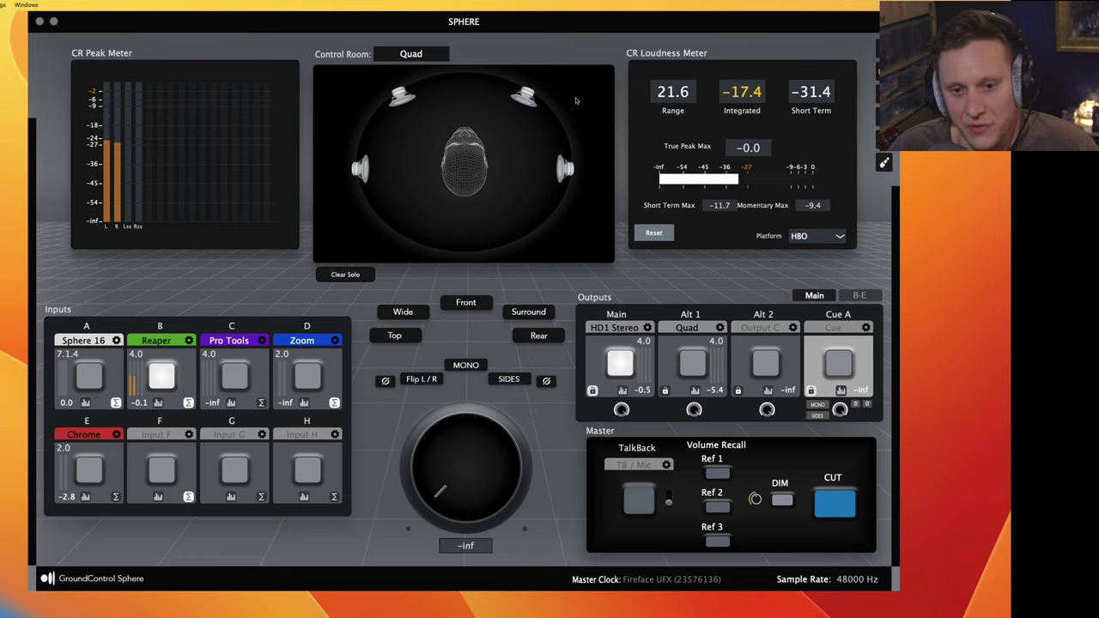
Pick the 9.1.6 channel layout from the Control Room format list in place of Quad
left_click(403, 53)
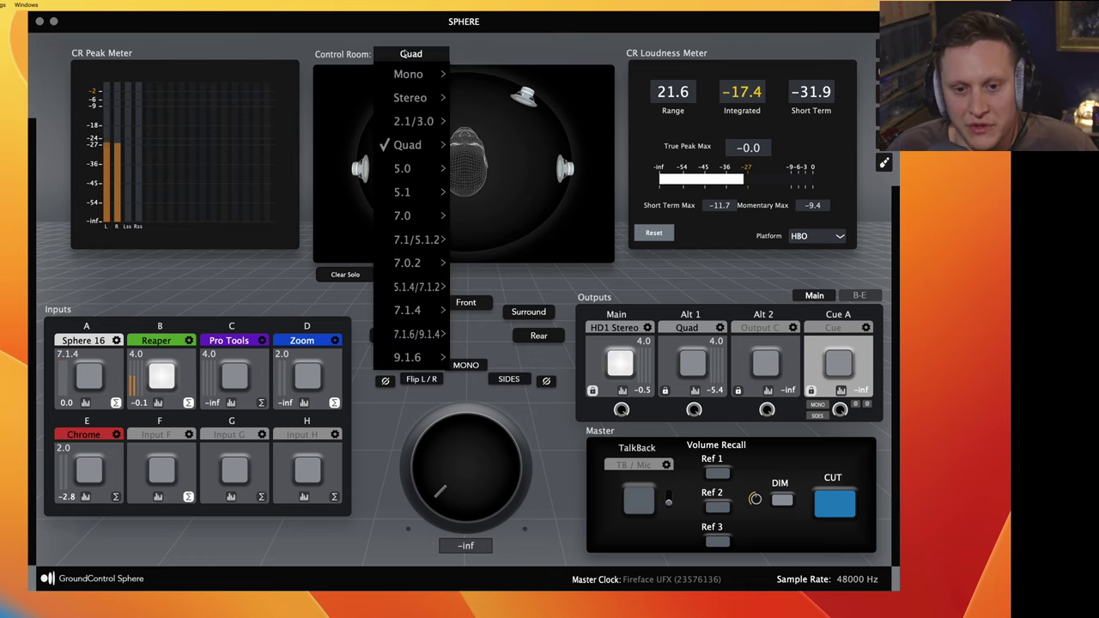
mouse_move(426, 361)
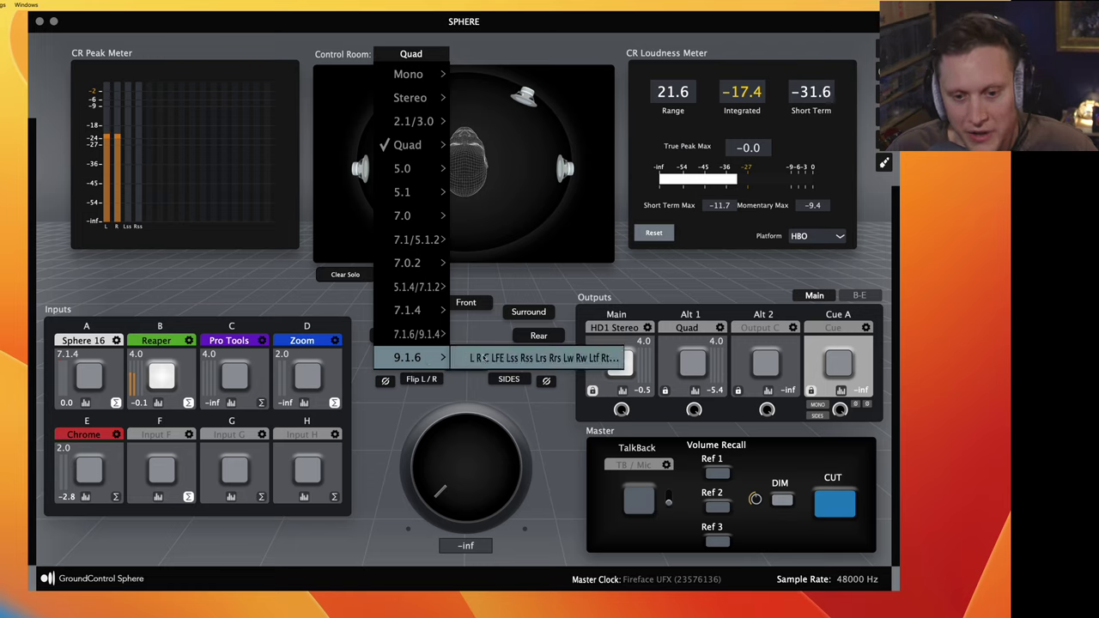
left_click(485, 357)
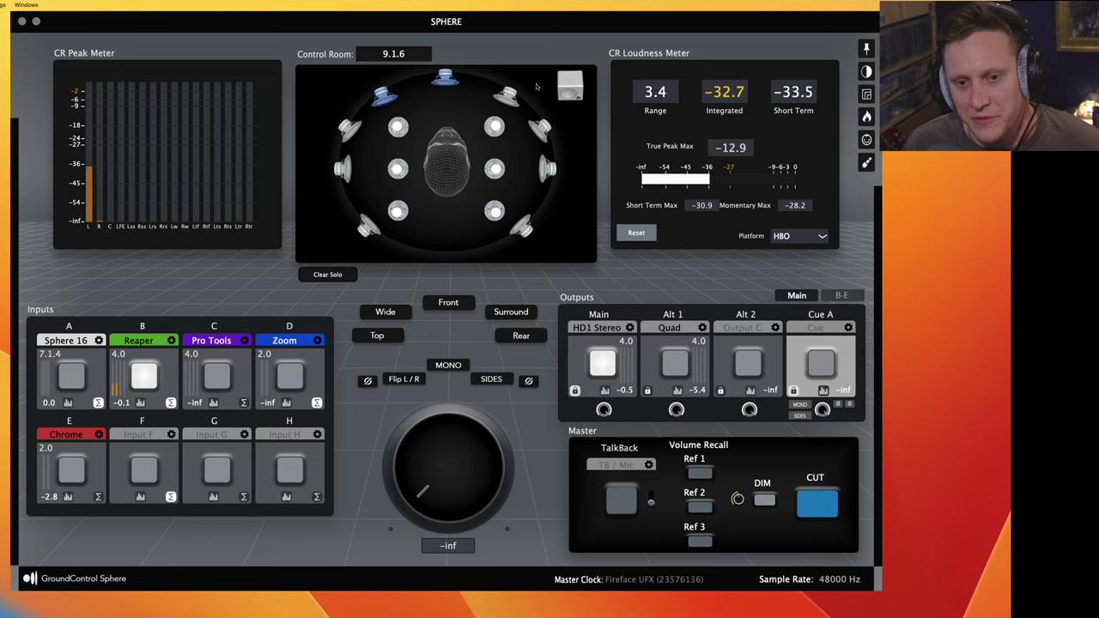
Solo the top speakers in the room view, then clear the solo
left_click(447, 77)
left_click(506, 96)
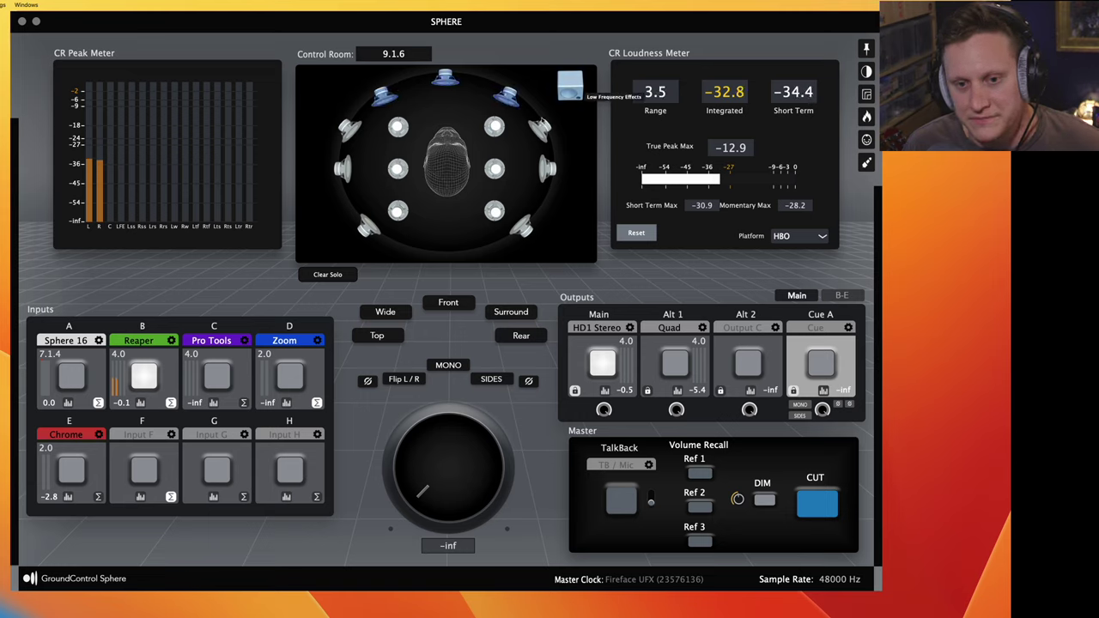
left_click(327, 274)
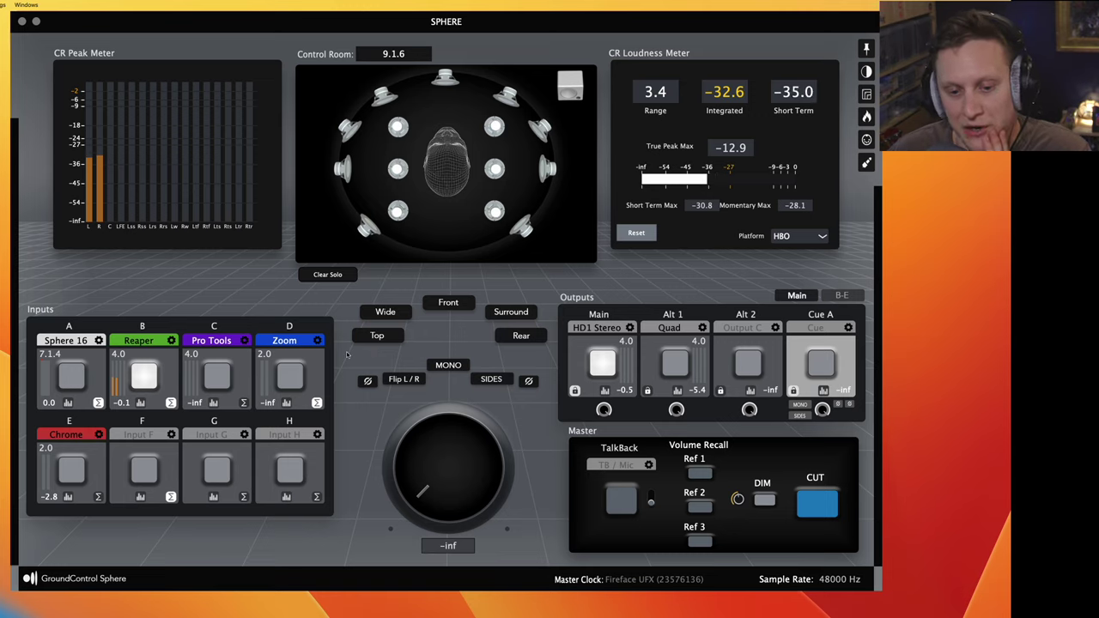
Raise the master level from -inf, then toggle Flip L/R and both polarity inversions on and off
left_click_drag(419, 455, 433, 438)
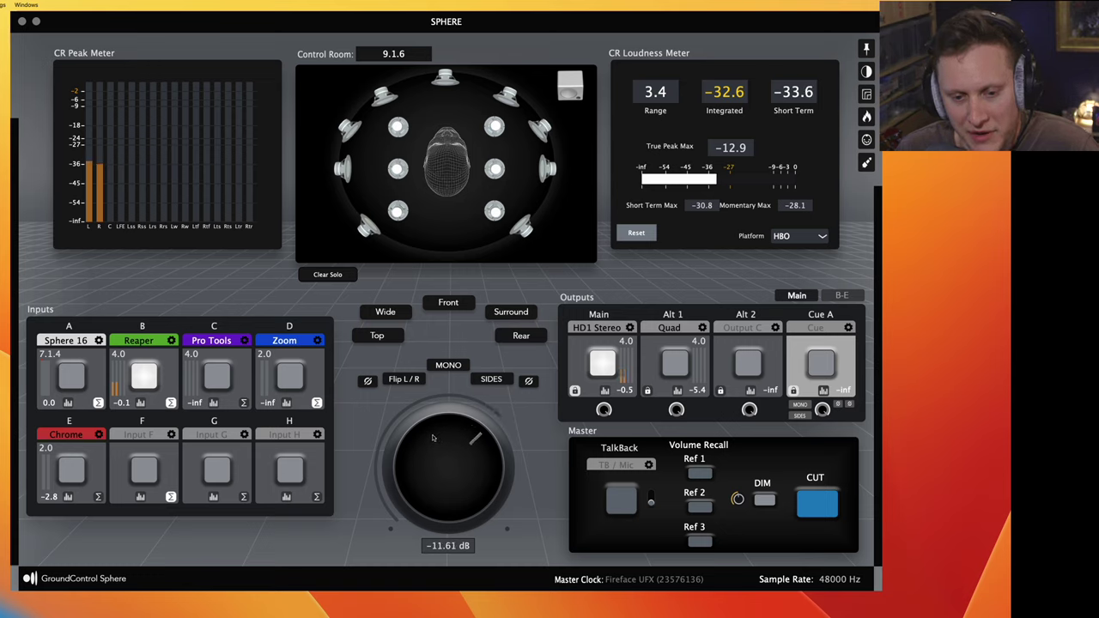
left_click(414, 382)
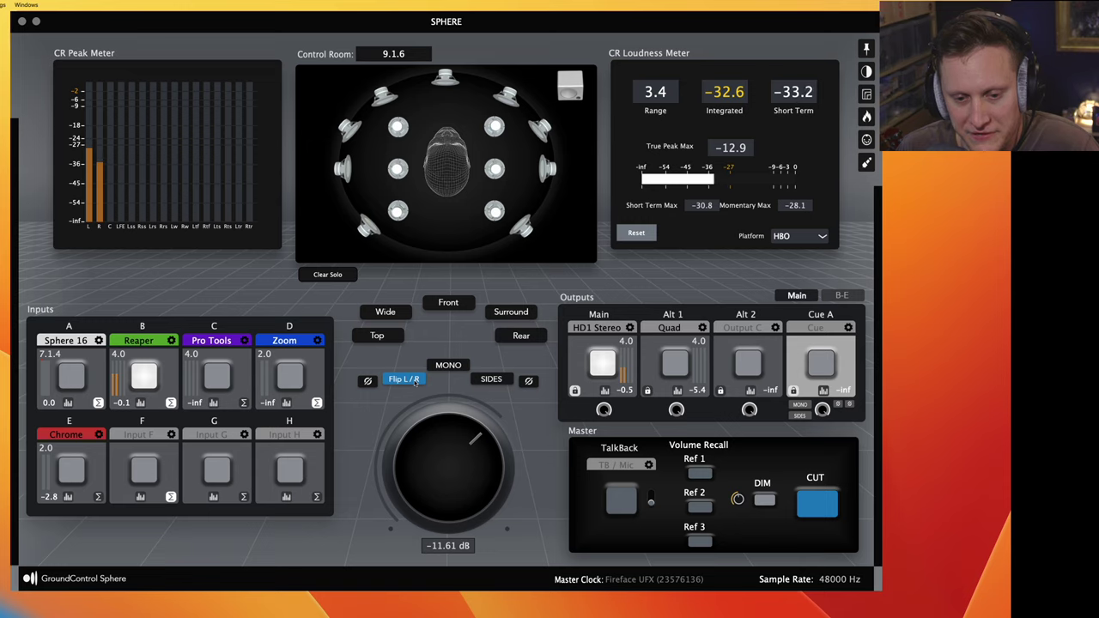
left_click(415, 382)
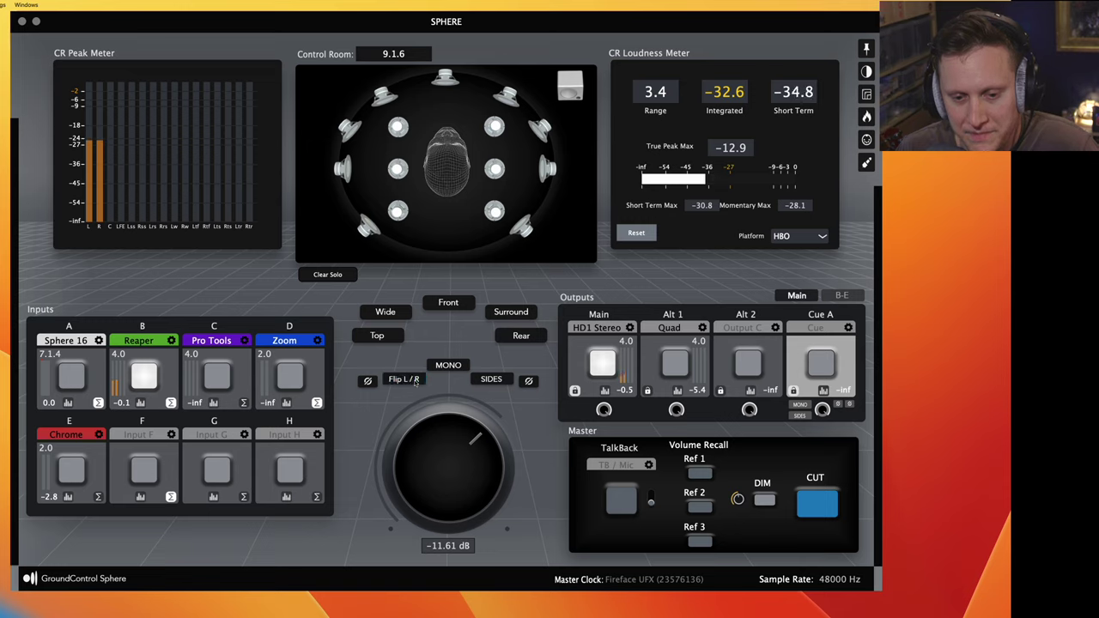
left_click(369, 382)
left_click(368, 382)
left_click(528, 382)
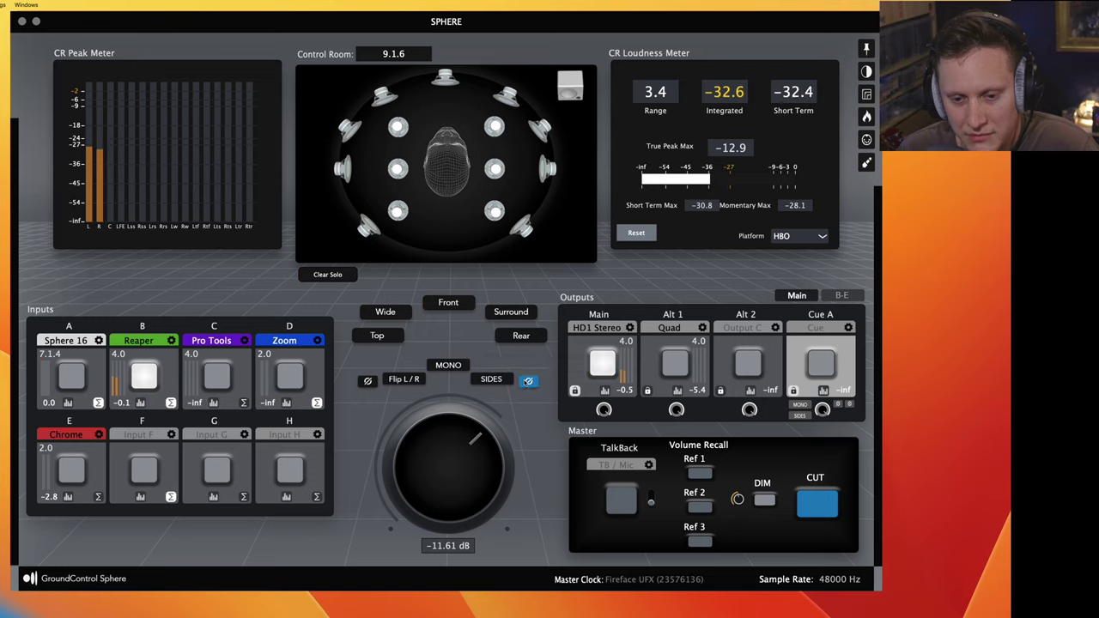
left_click(528, 381)
Fold the monitoring down to mono briefly, nudging the volume, then turn mono off
left_click(447, 367)
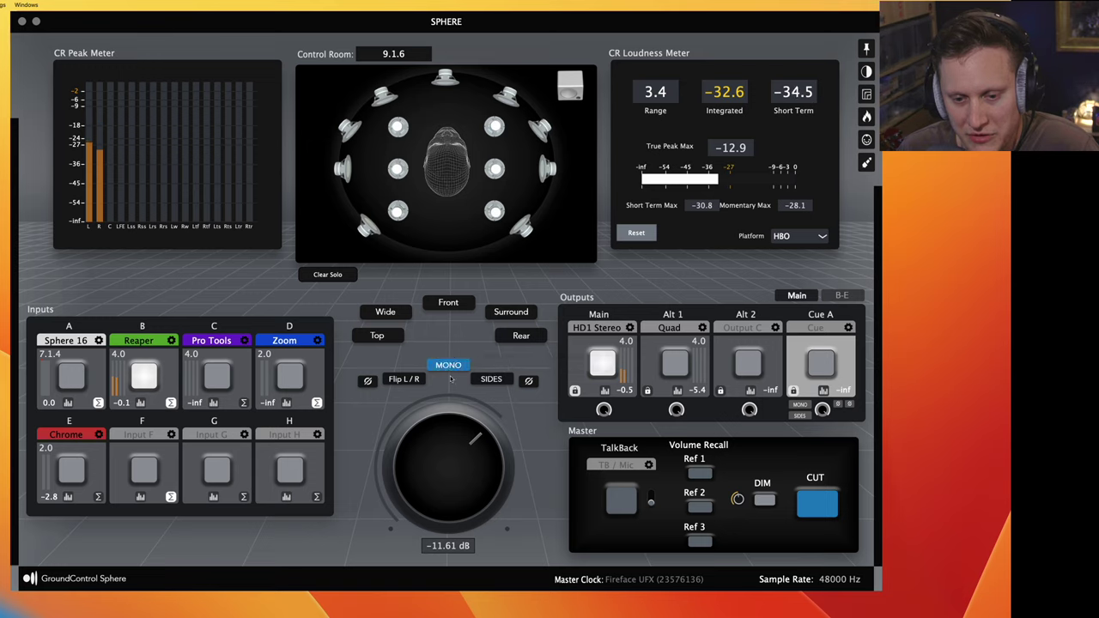
scroll(449, 475, "up", 2)
scroll(449, 475, "down", 3)
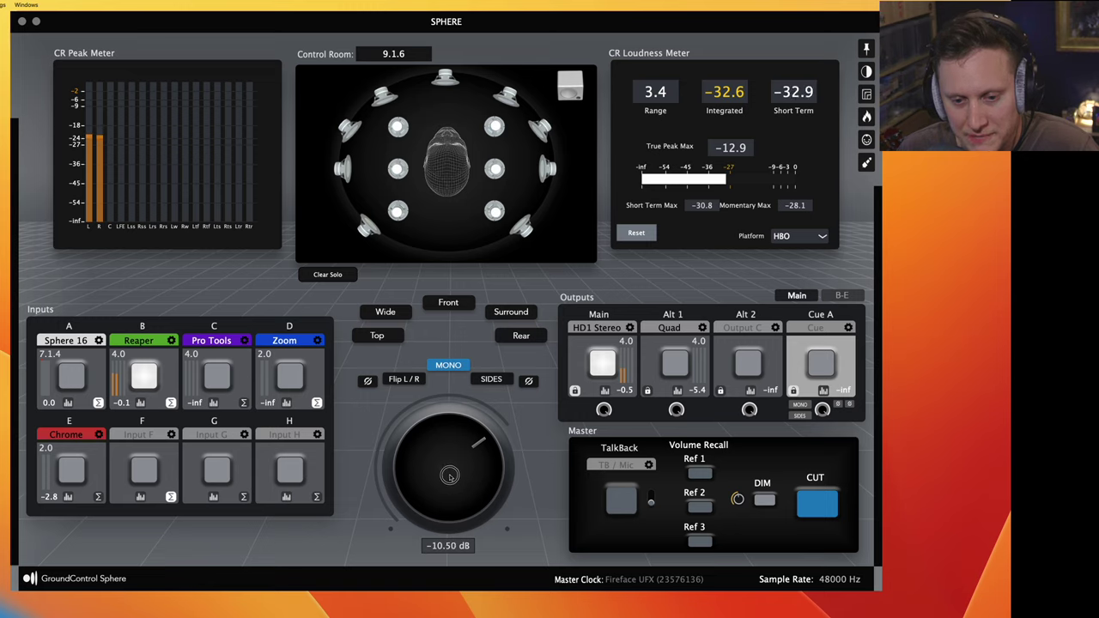
left_click(447, 365)
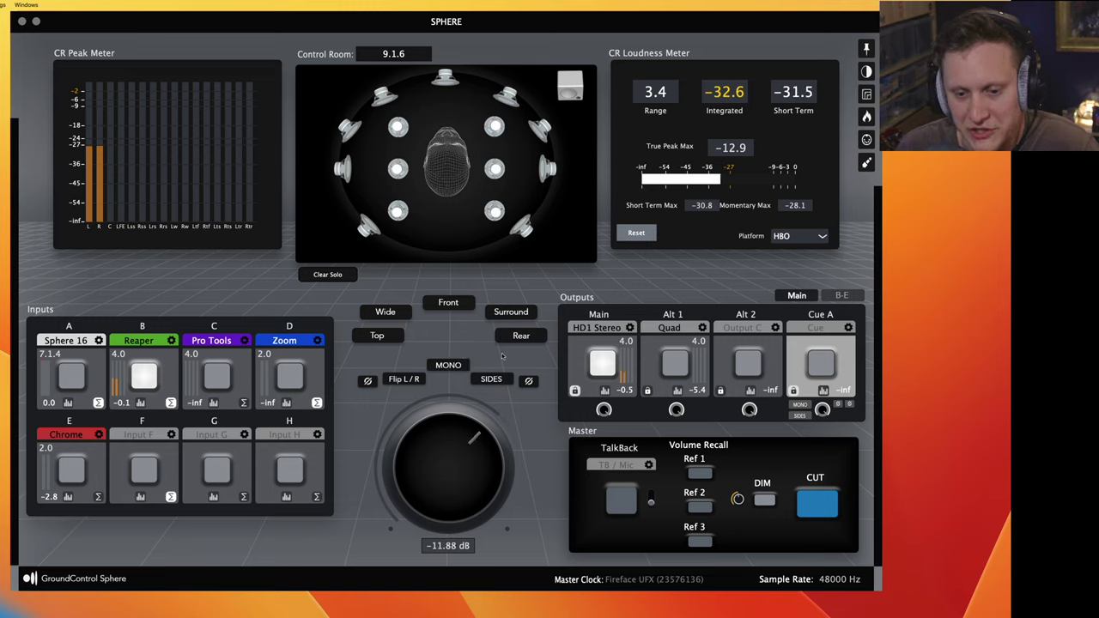
Turn on Sides-only monitoring and raise the master level to -8.48 dB
left_click(503, 380)
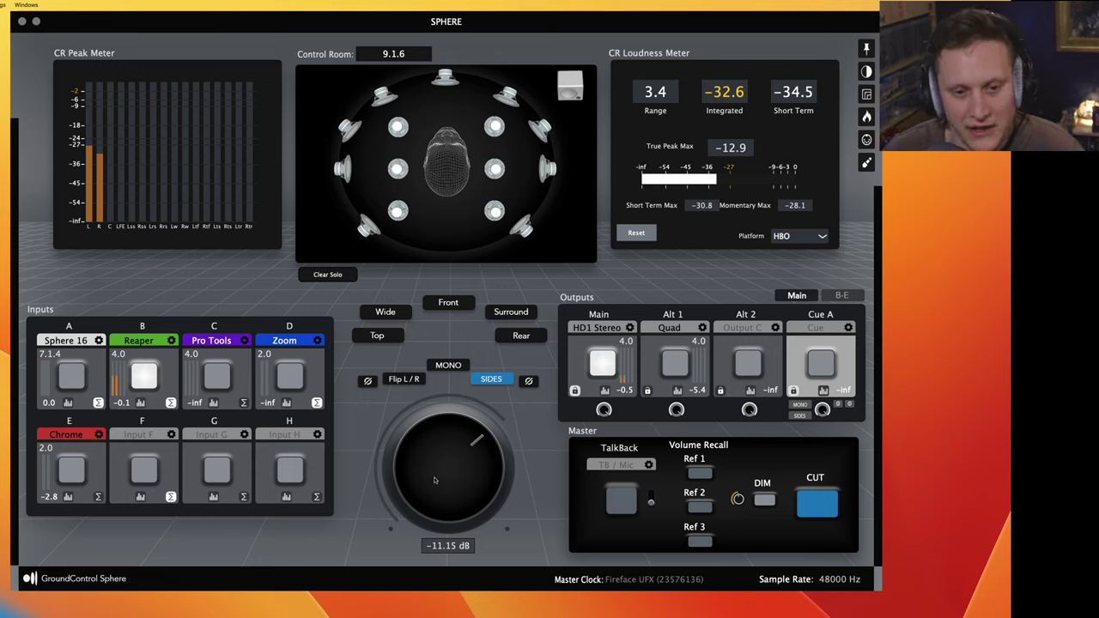
left_click_drag(436, 478, 434, 472)
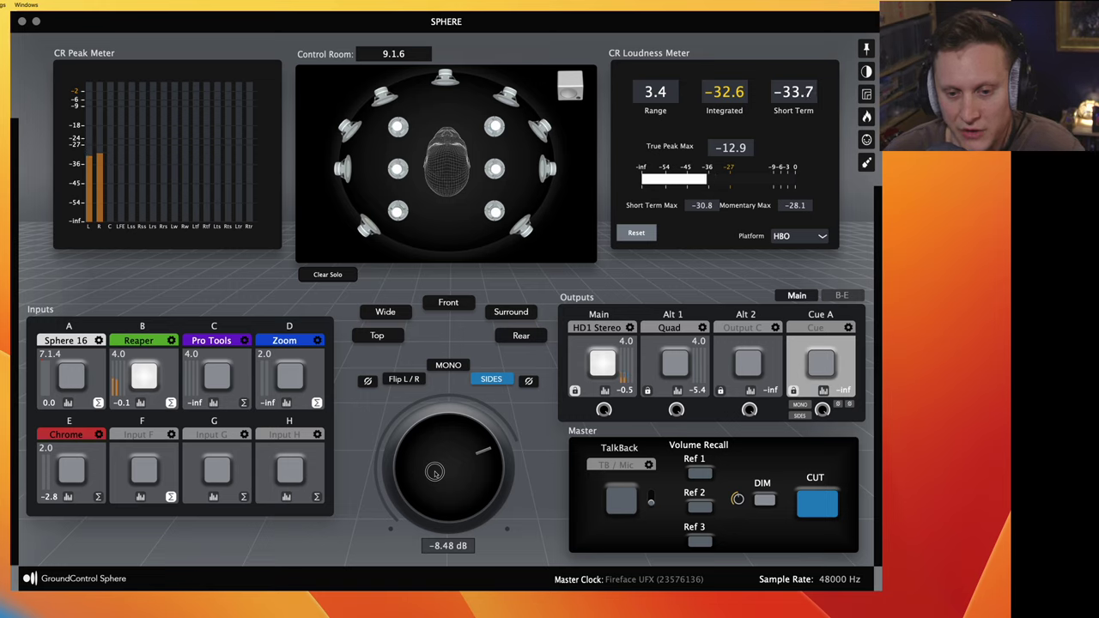
Turn Sides off, drop the master to -inf, and briefly solo the Front and Wide groups
left_click_drag(435, 473, 436, 524)
left_click(491, 378)
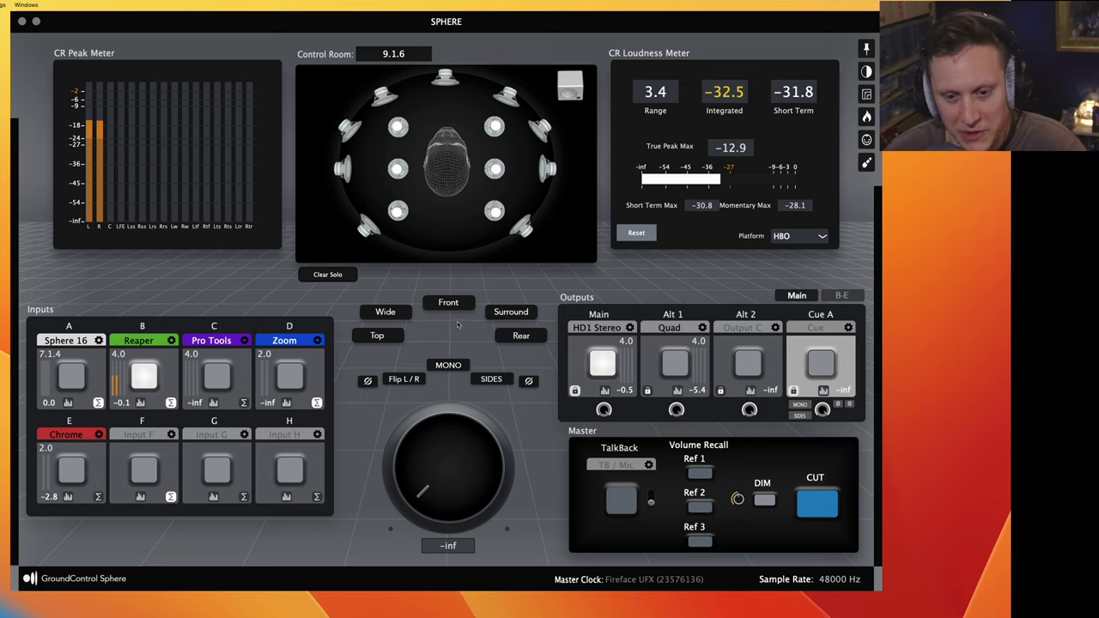
left_click(459, 306)
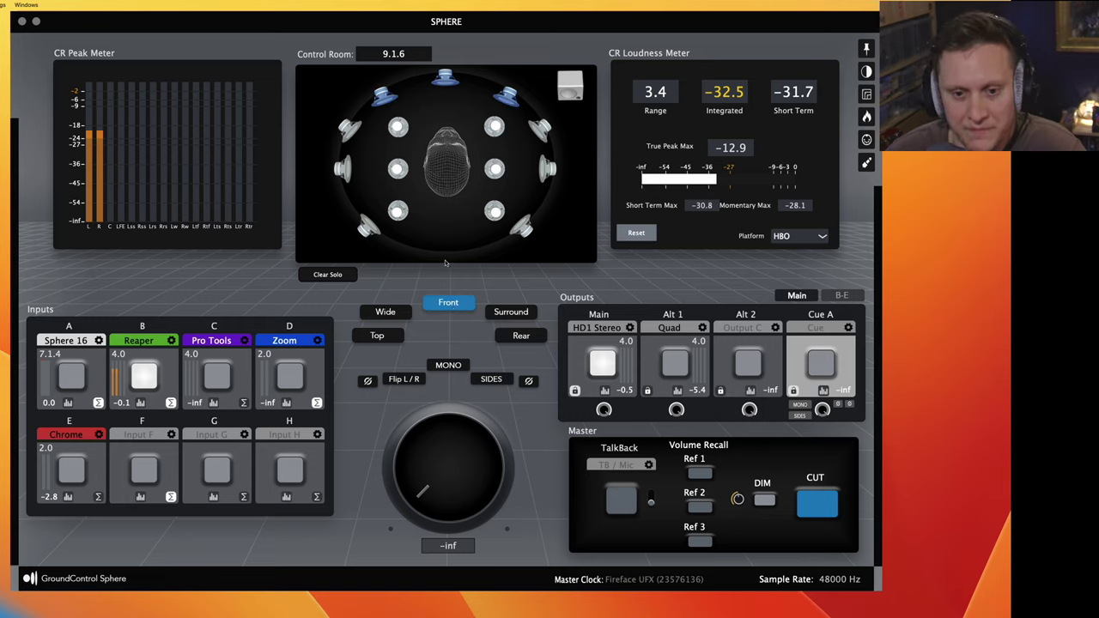
left_click(387, 314)
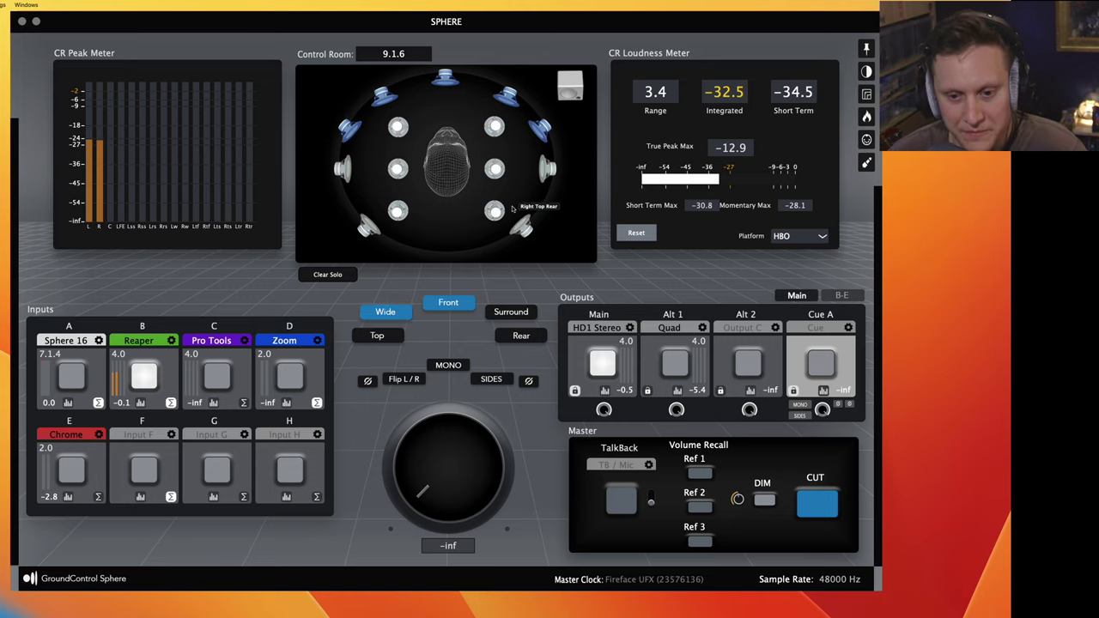
left_click(385, 311)
left_click(448, 303)
Solo the Surround, Rear and Top speaker groups in turn, then clear all solos
left_click(509, 312)
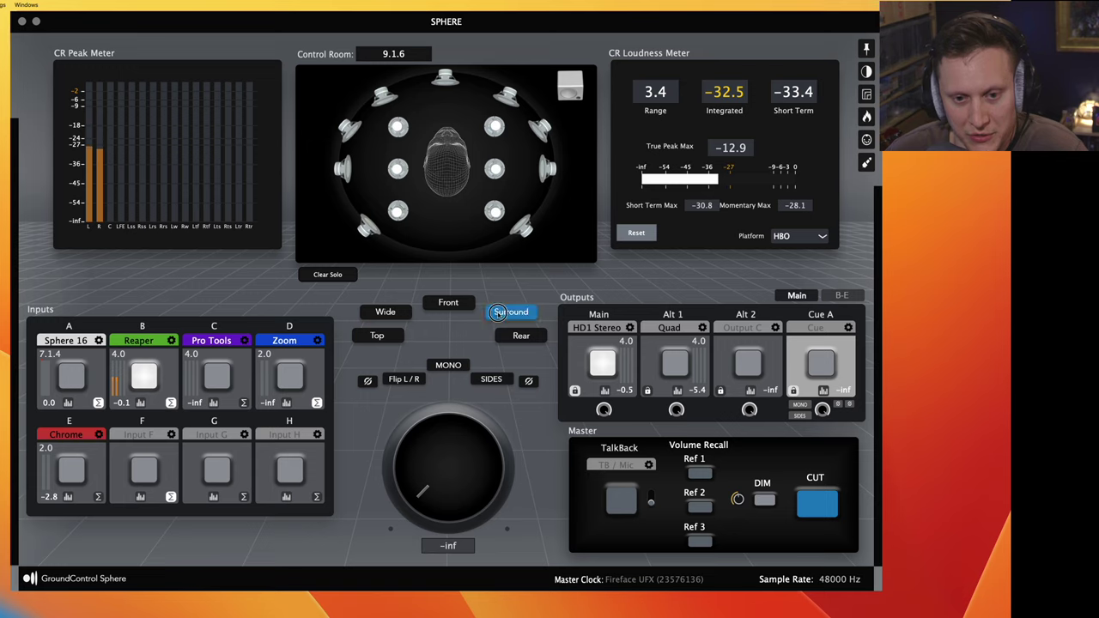
left_click(508, 312)
left_click(520, 336)
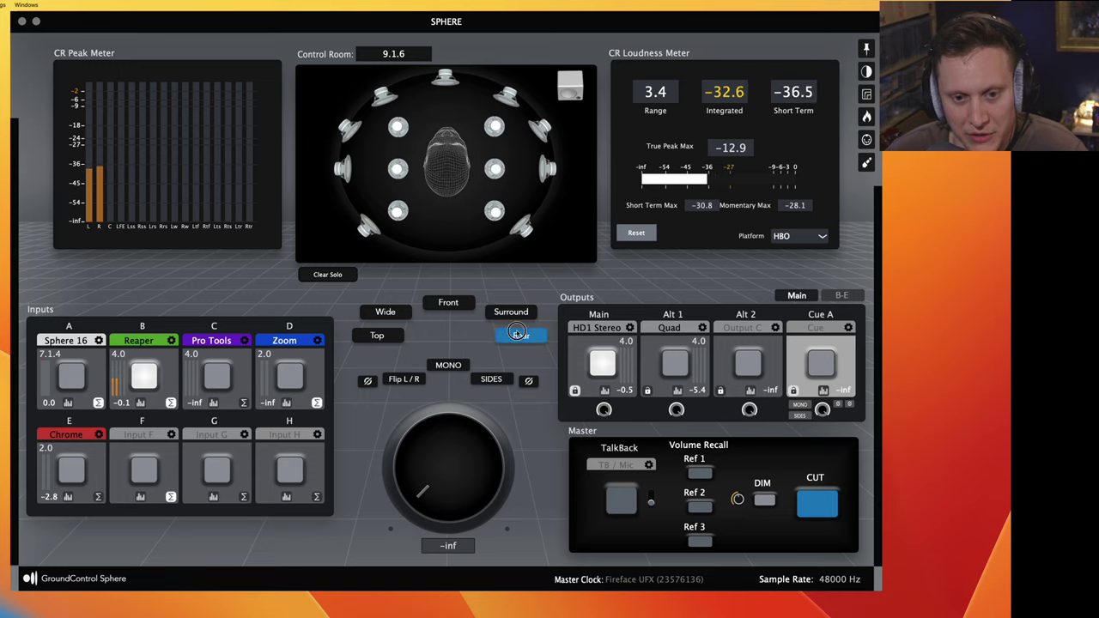
left_click(521, 335)
left_click(378, 336)
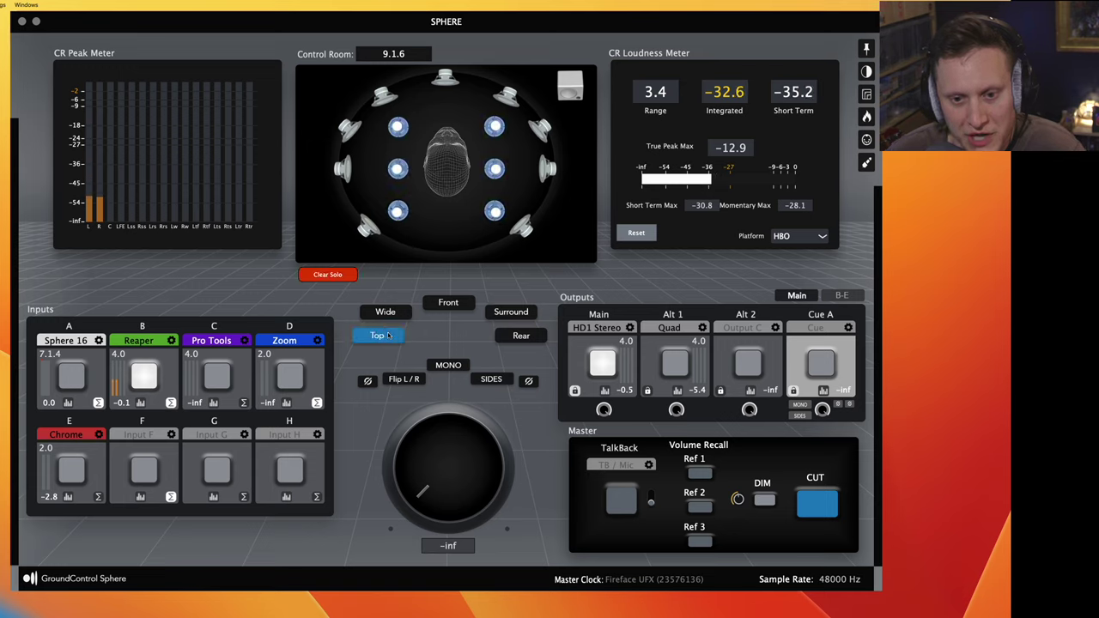
left_click(329, 276)
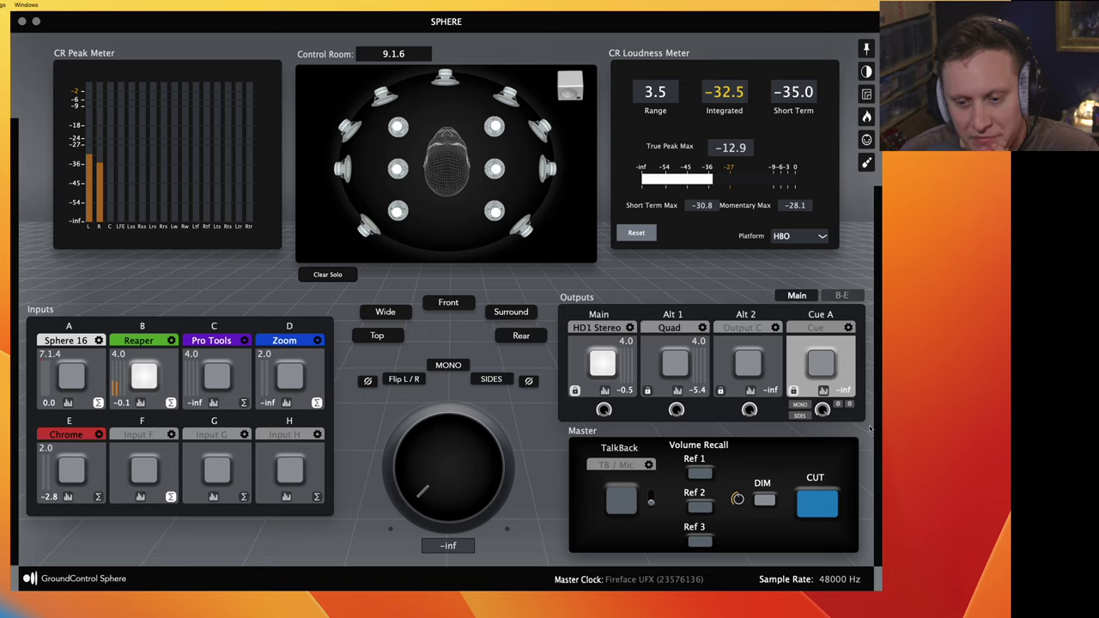
Engage and release talkback to the performers three times
left_click(628, 498)
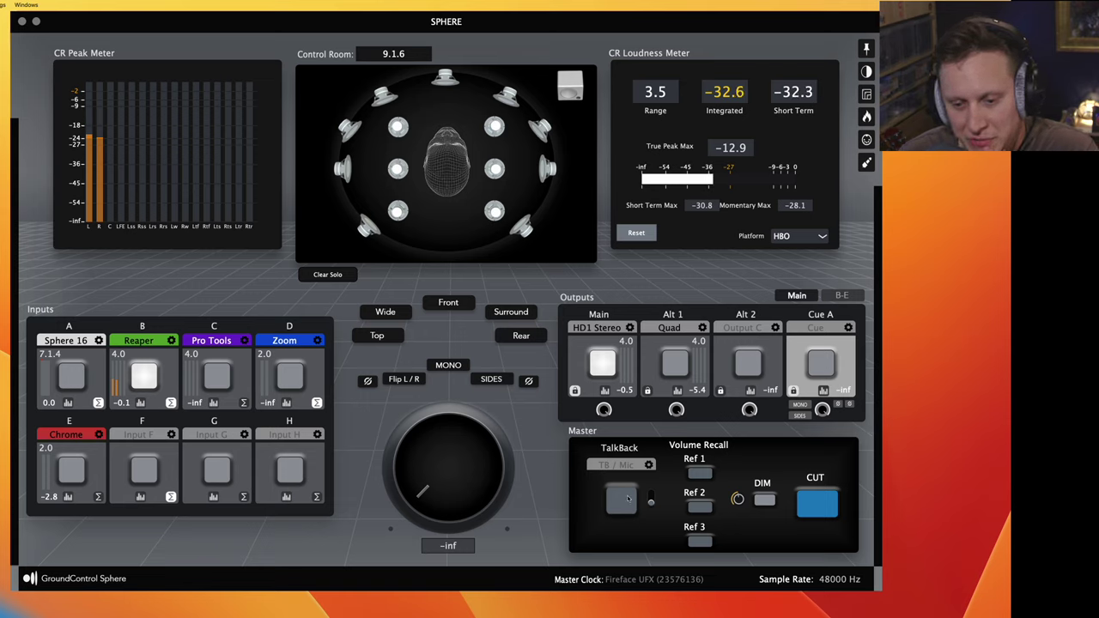
left_click(627, 499)
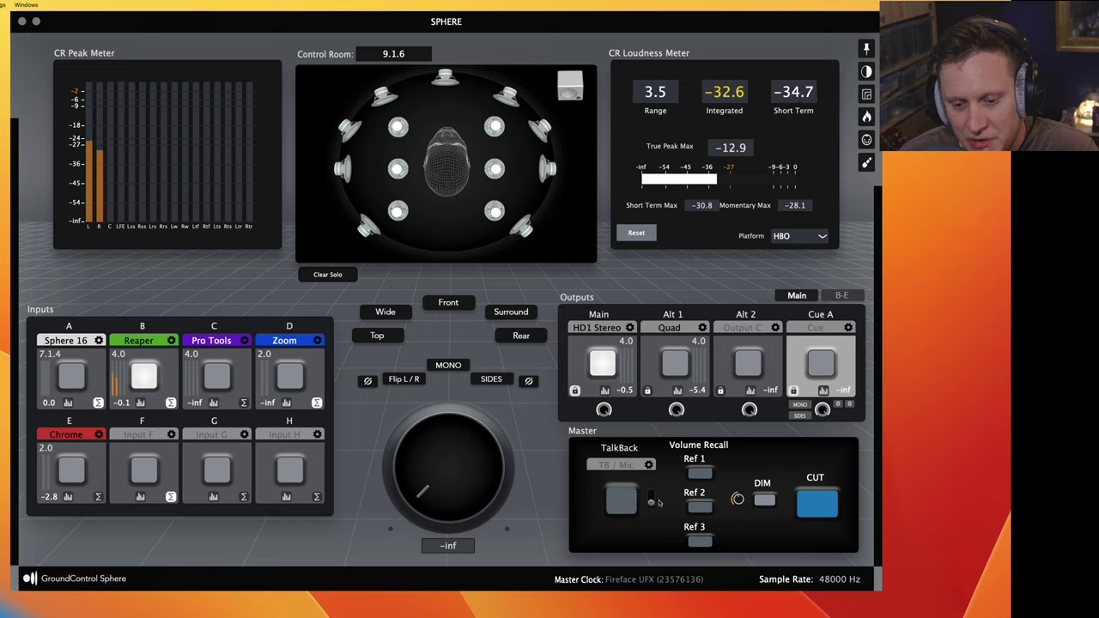
left_click(623, 503)
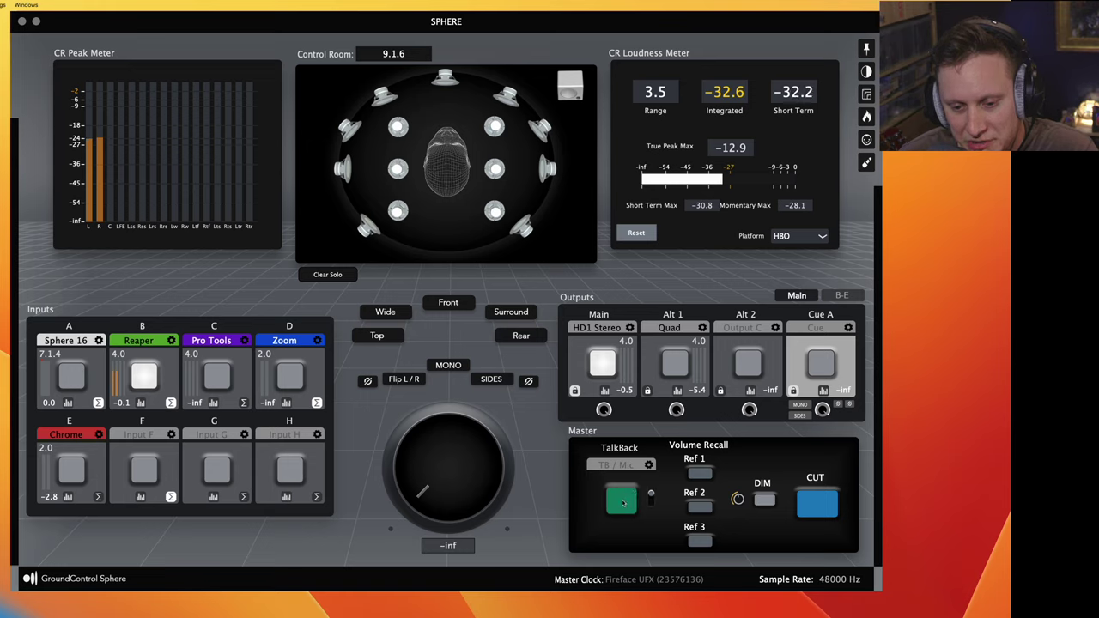
left_click(623, 503)
left_click(623, 503)
left_click(624, 503)
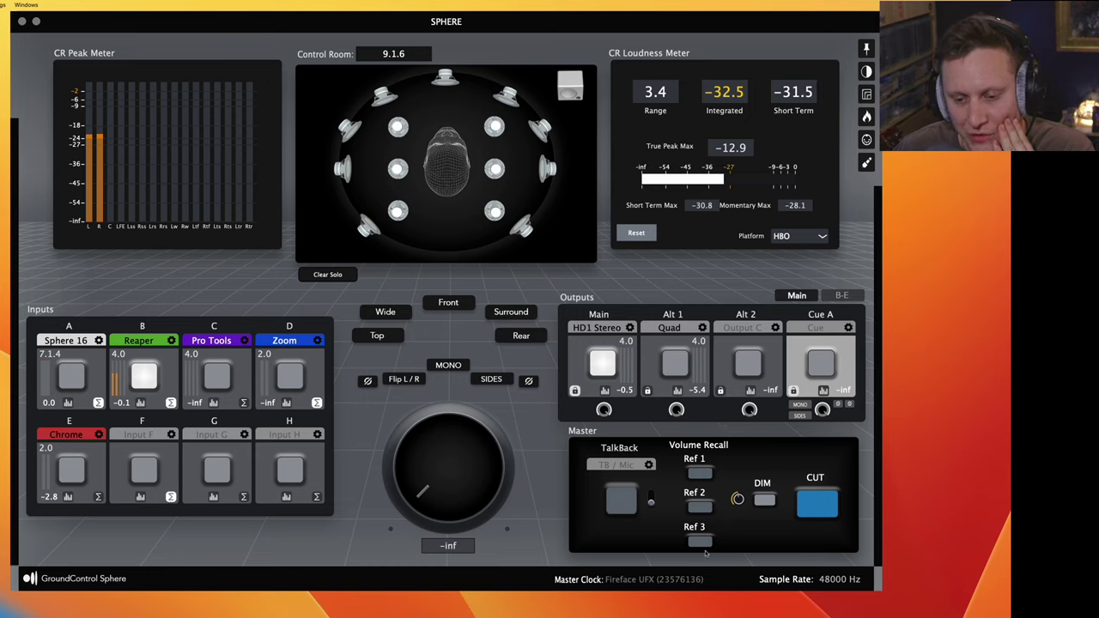
Recall reference volumes 1, 2, 3, 2 and 1, ending at -19.13 dB
left_click(700, 473)
left_click(701, 506)
left_click(701, 542)
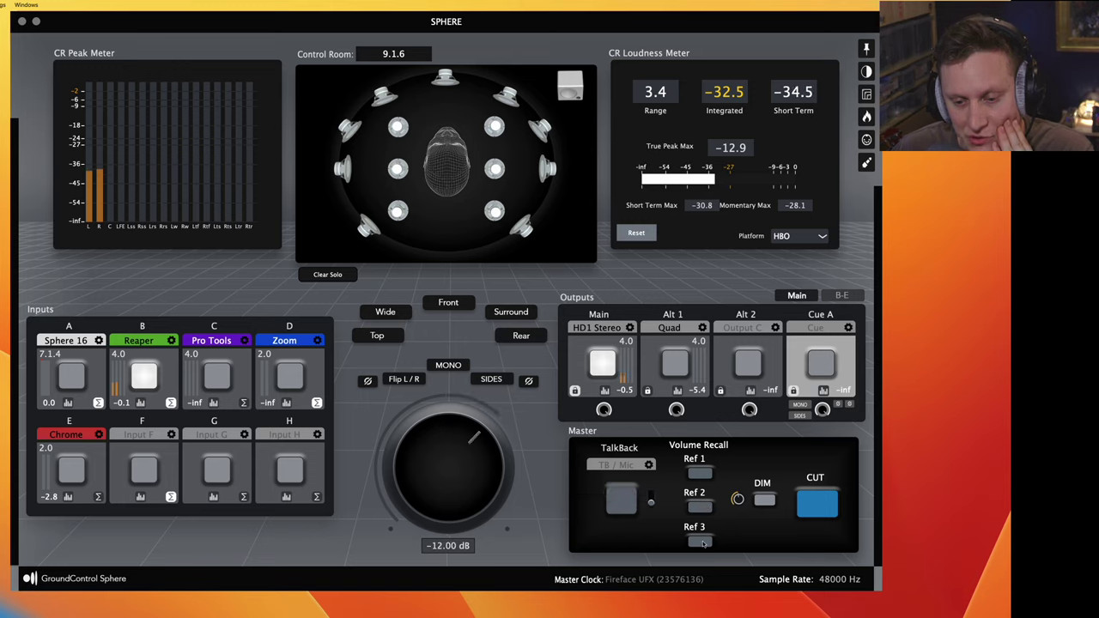
left_click(695, 506)
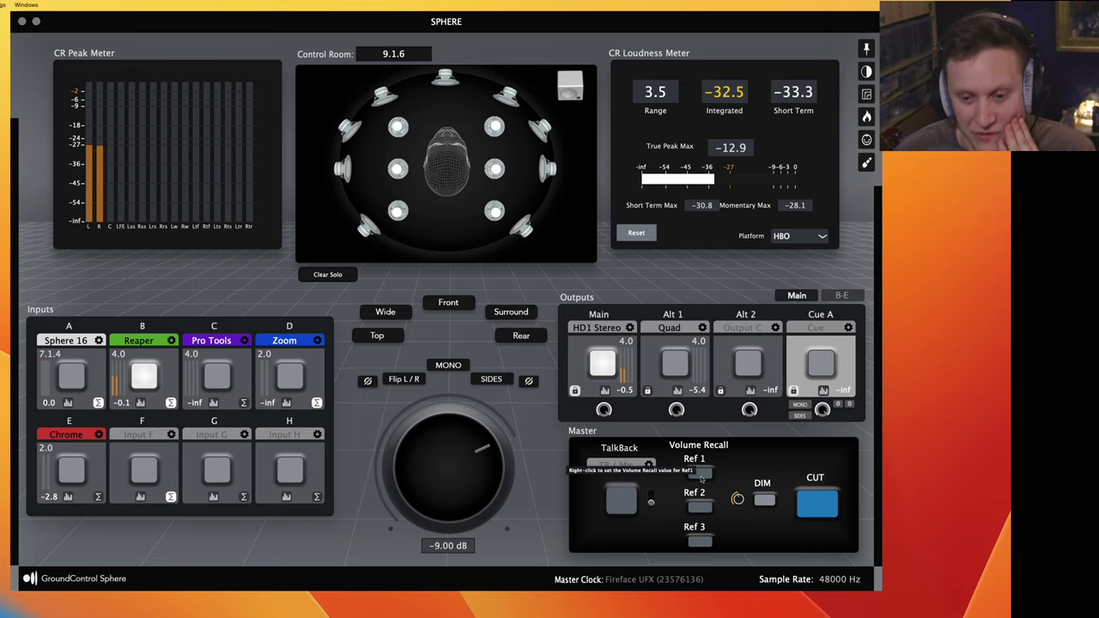
left_click(702, 477)
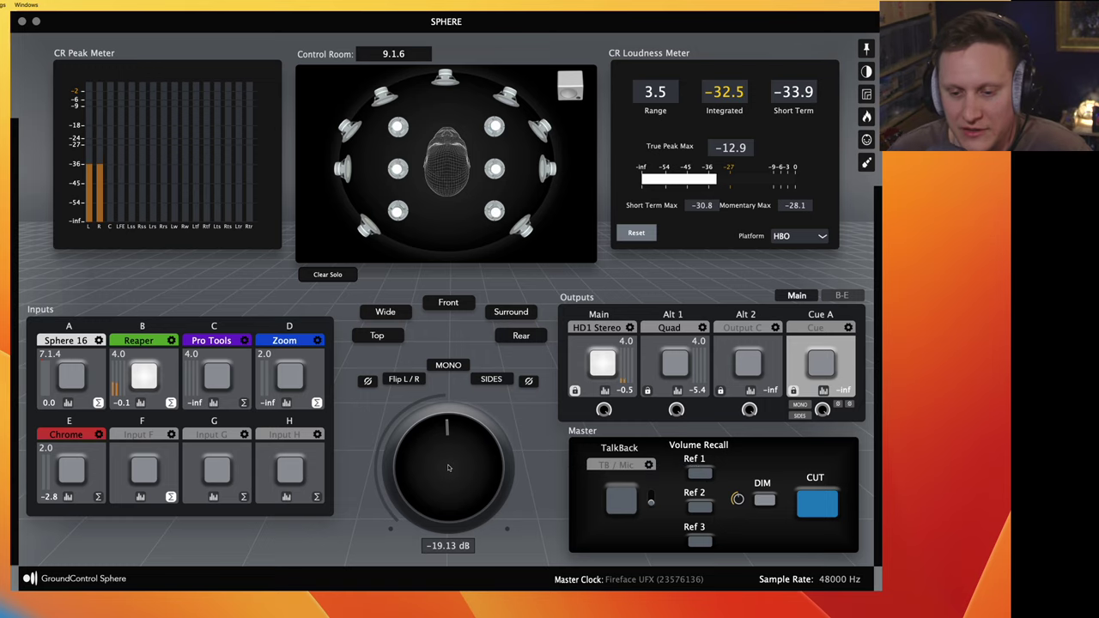
Store -6.00 dB as the Ref 1 reference volume in its settings popup
right_click(702, 475)
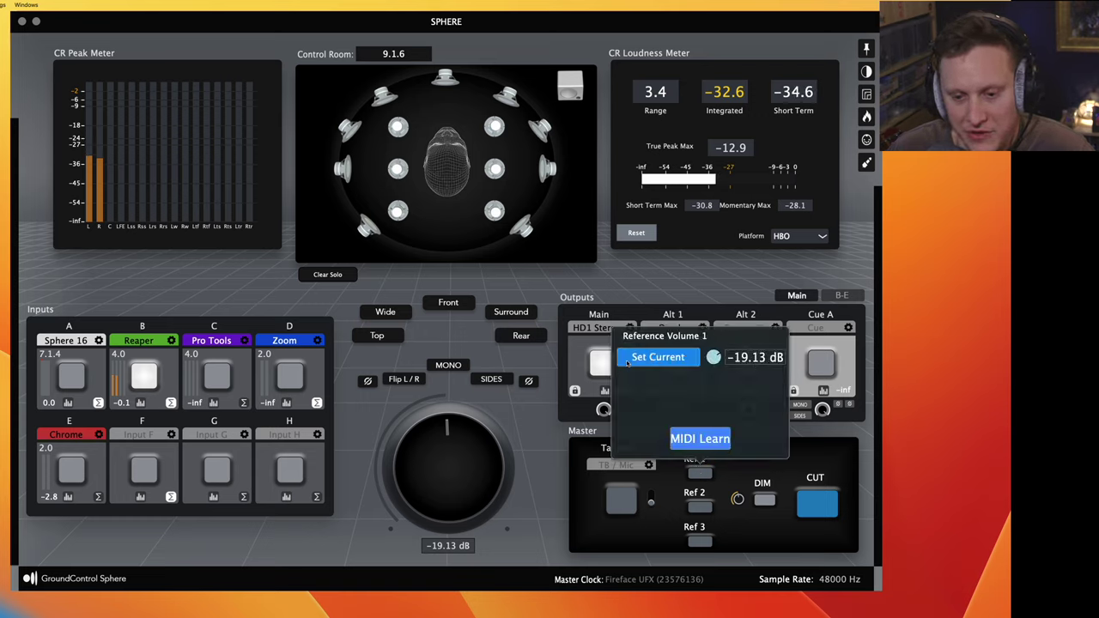
left_click(459, 479)
scroll(458, 477, "up", 7)
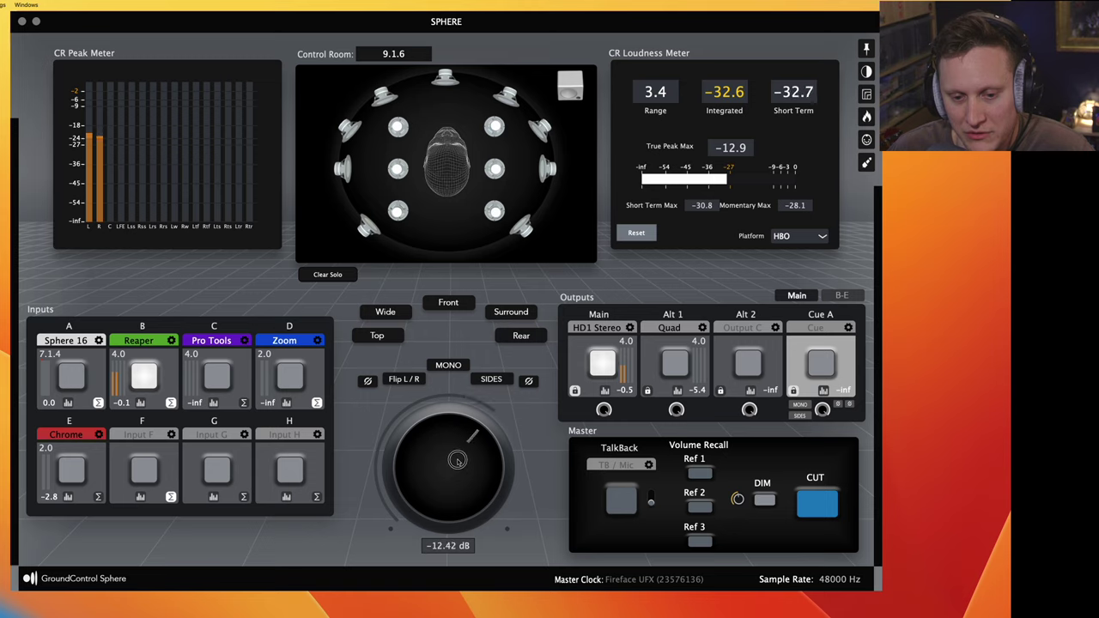
right_click(691, 473)
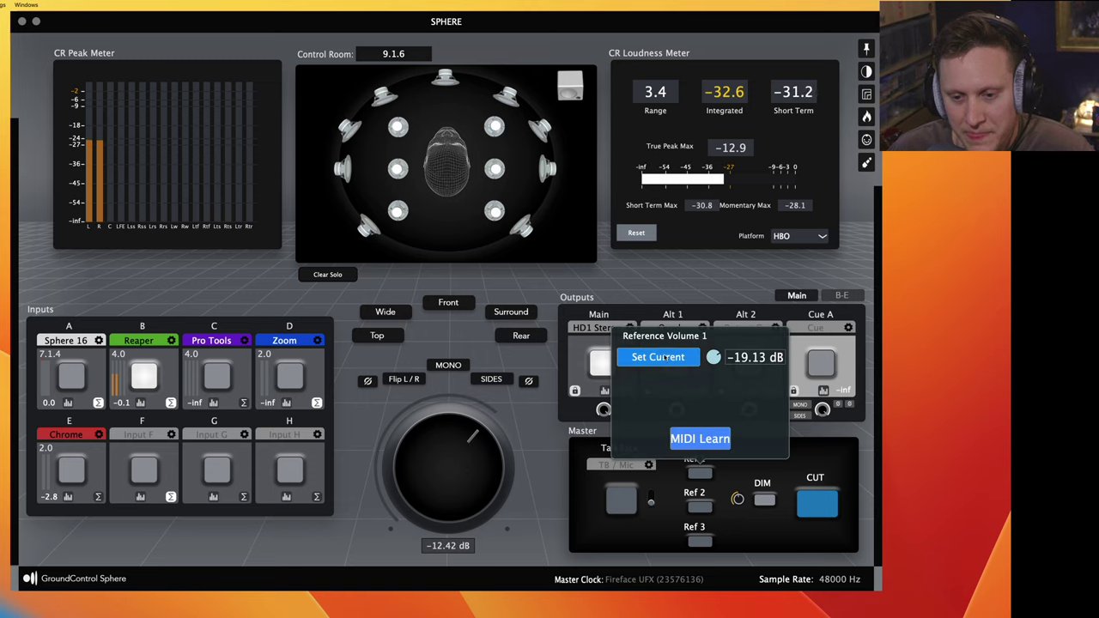
left_click(659, 357)
double_click(760, 357)
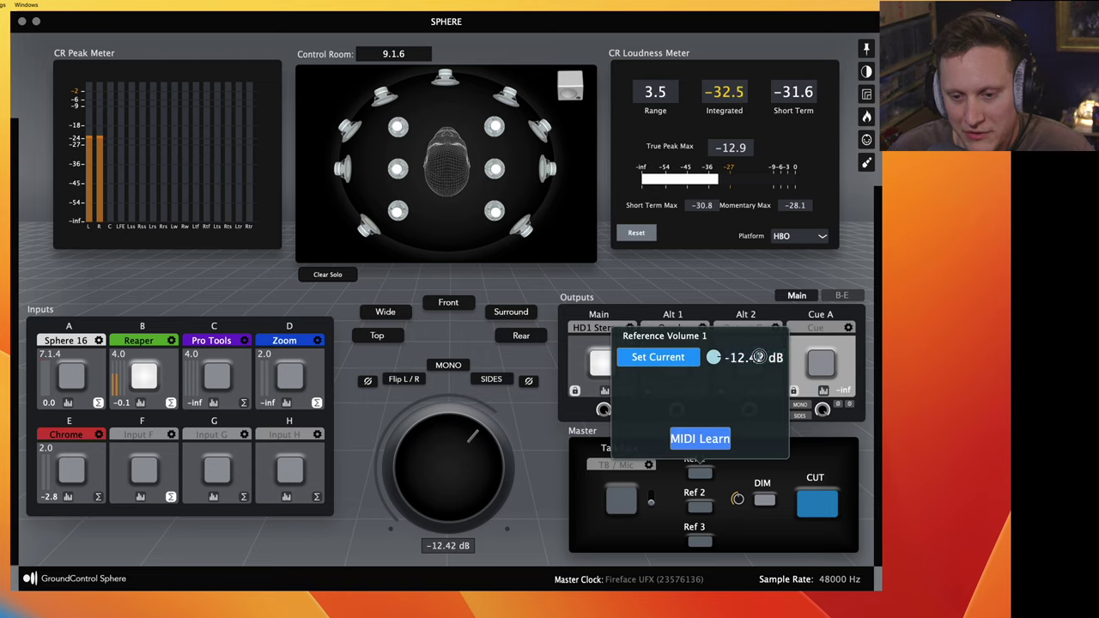
key("BackSpace")
key("BackSpace")
key("BackSpace")
key("BackSpace")
key("BackSpace")
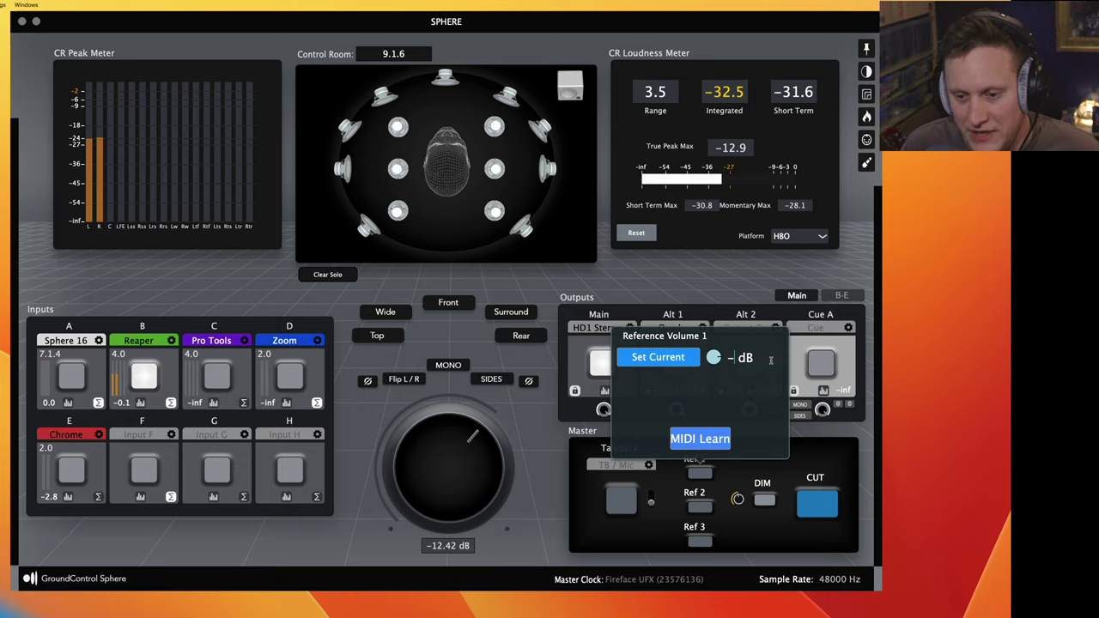
type("6")
key("Return")
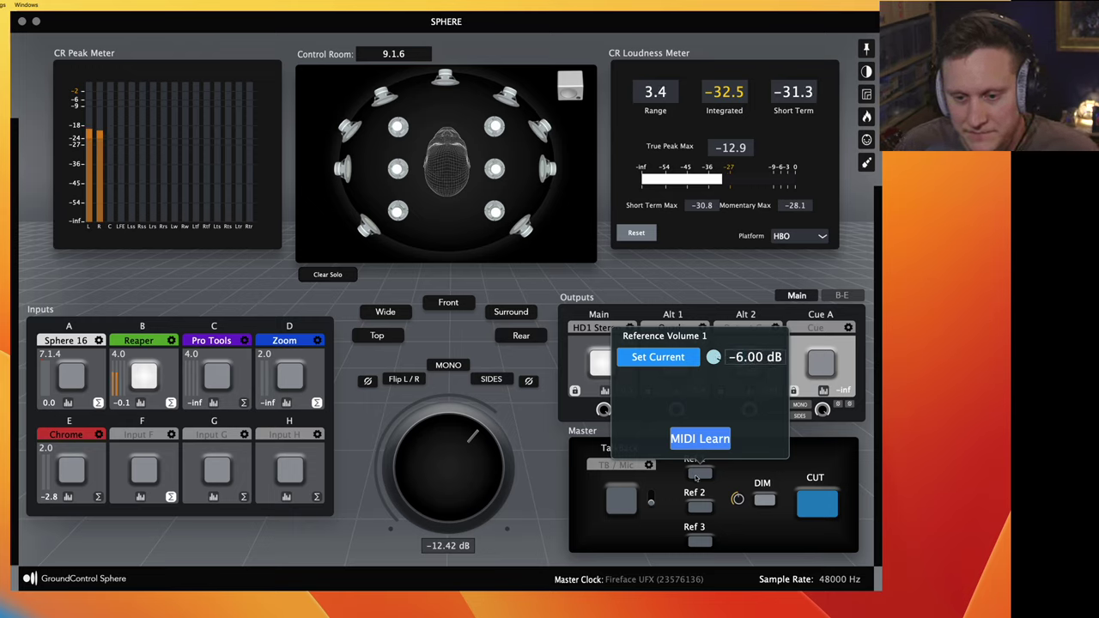
left_click(638, 543)
Recall Ref 1 (-6.00 dB) and Ref 2 (0.00 dB), then cut the master output
left_click(700, 473)
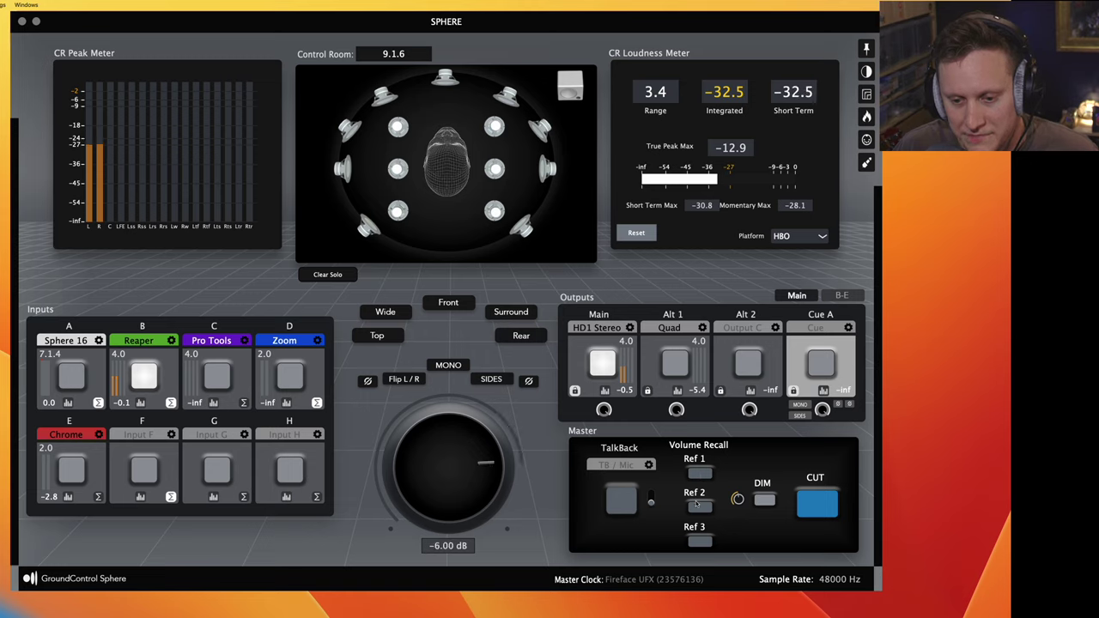
left_click(700, 506)
left_click(817, 503)
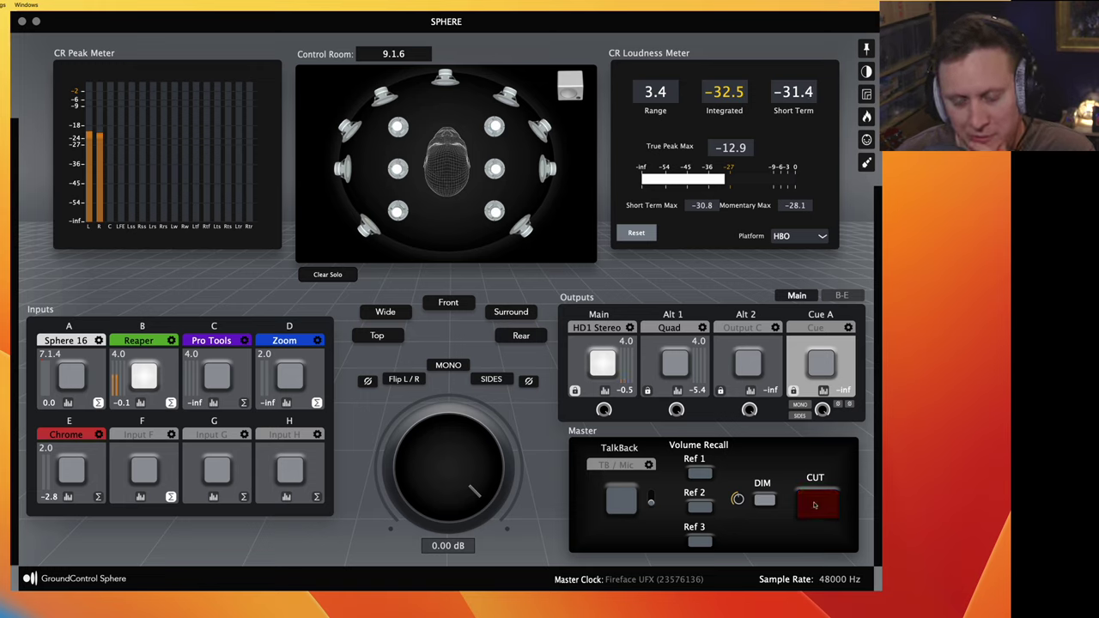
Uncut the master output, engage Dim, and turn the master volume fully down to -inf
left_click(815, 505)
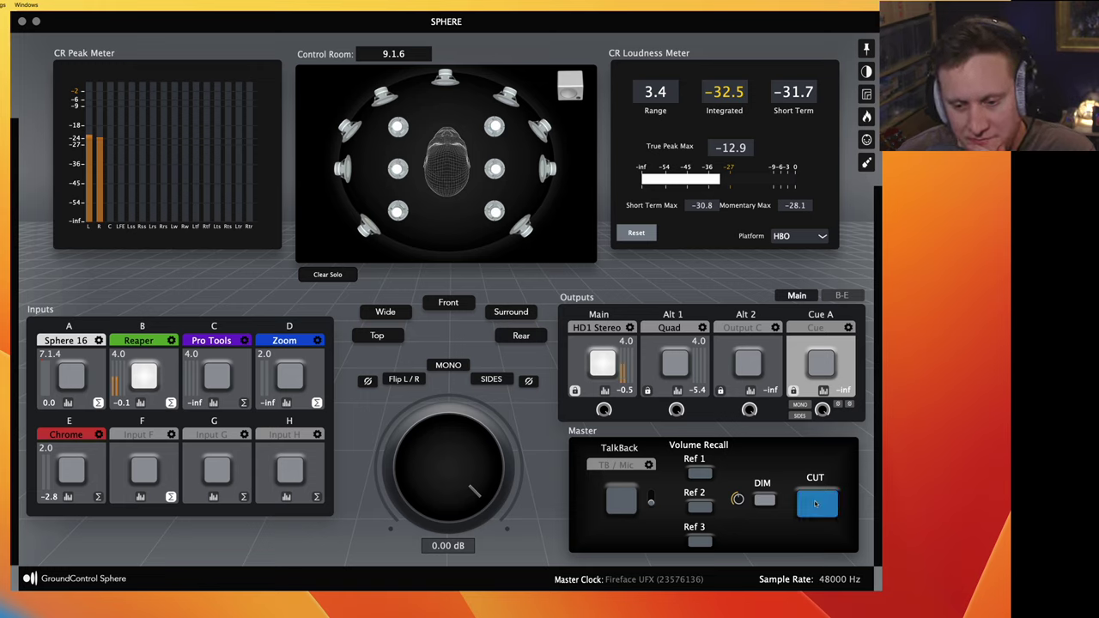
left_click(765, 502)
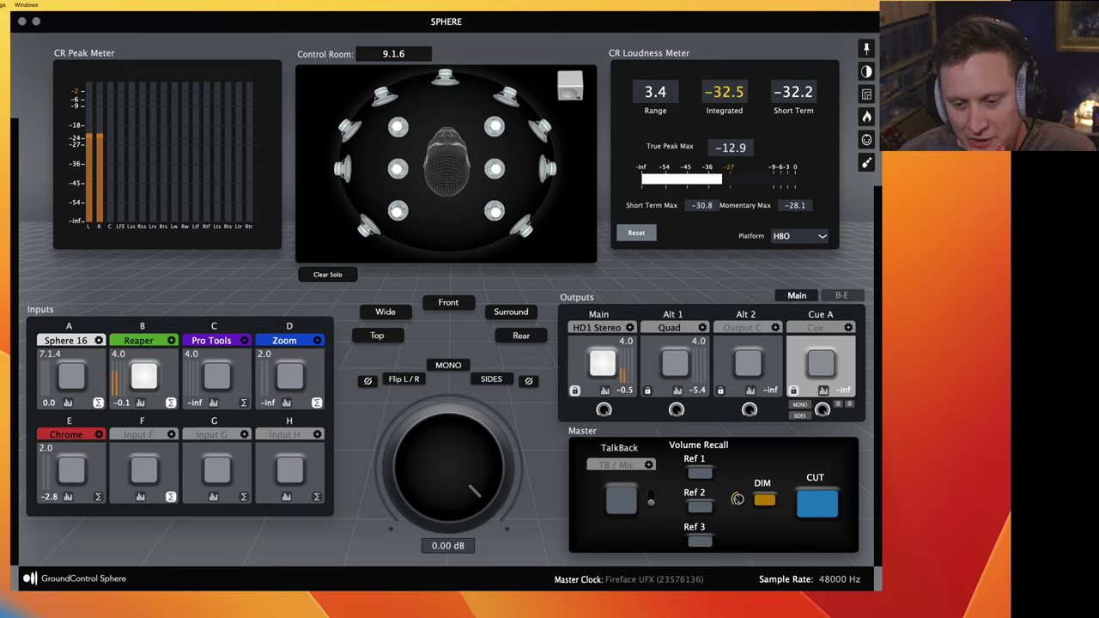
left_click_drag(737, 498, 737, 532)
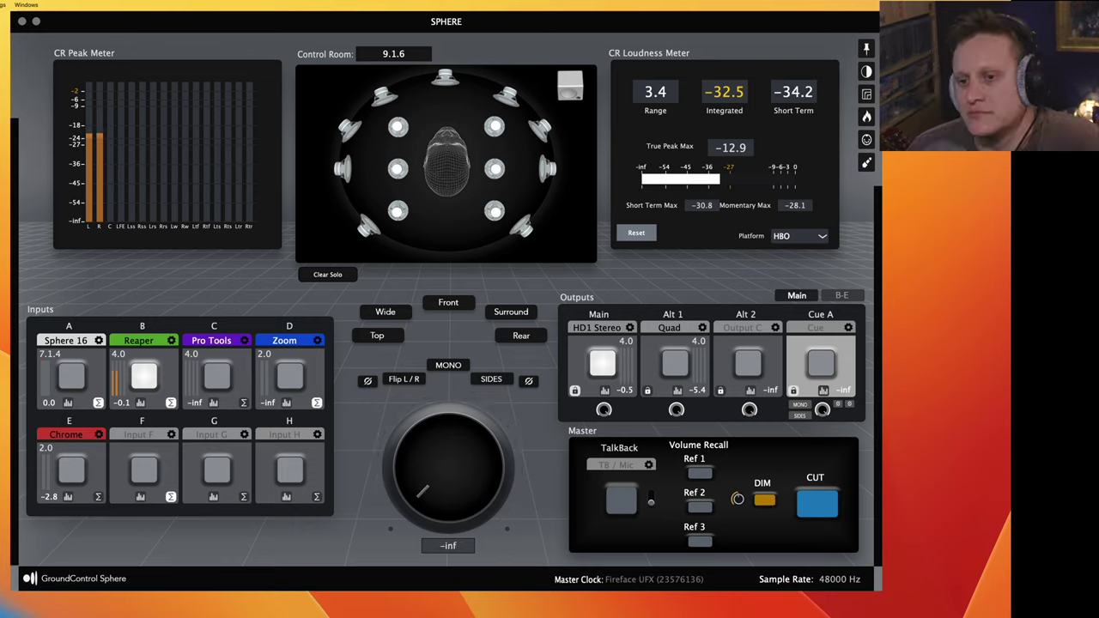
left_click(868, 76)
left_click(867, 74)
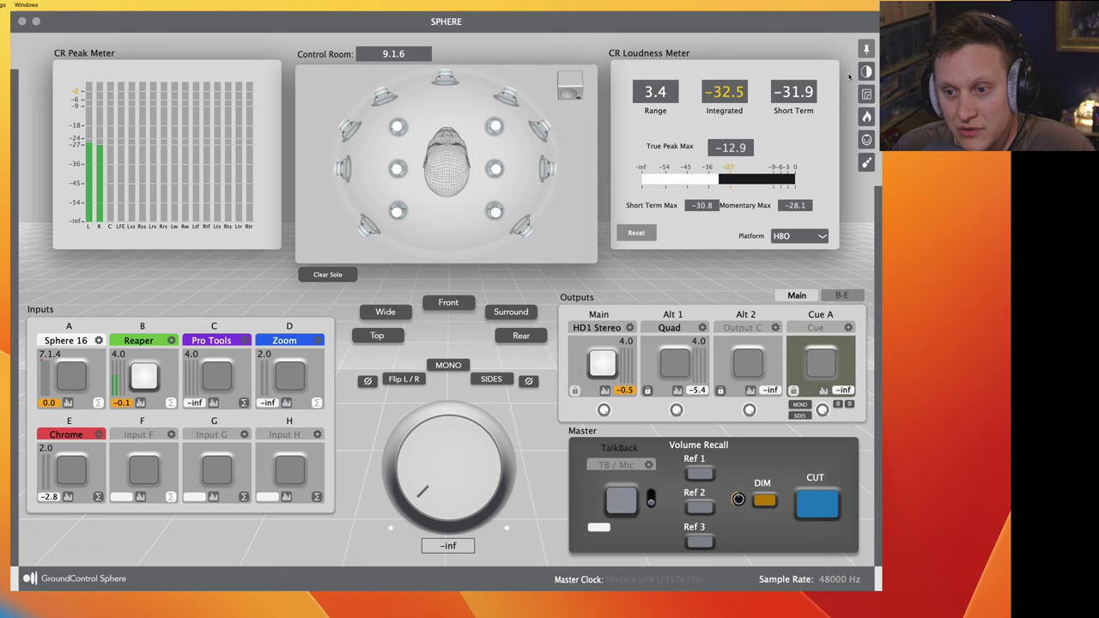
left_click(870, 97)
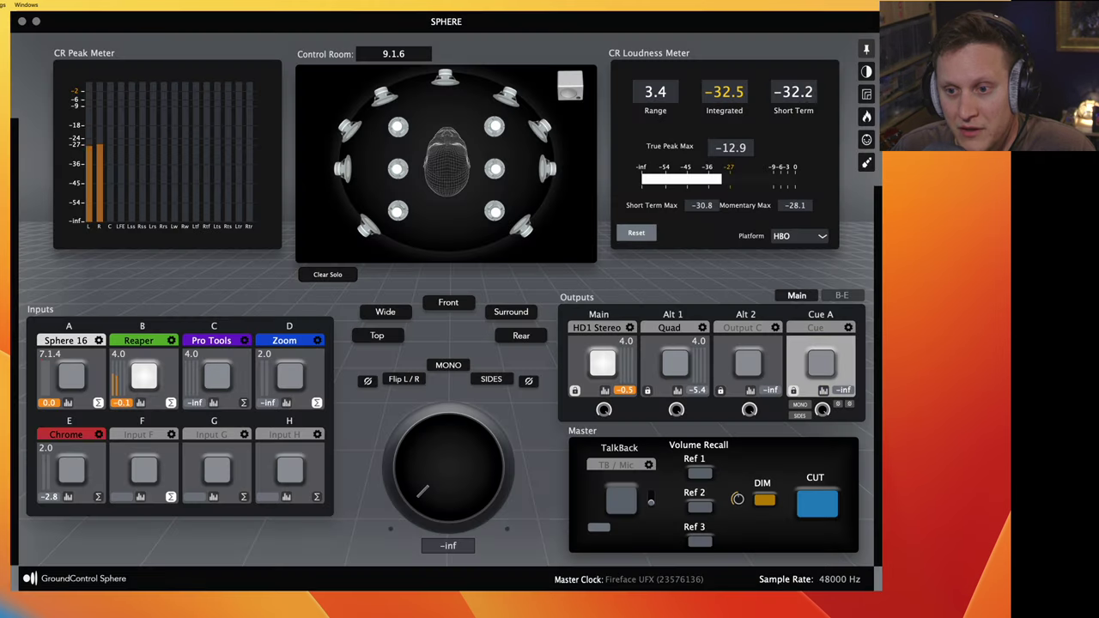
left_click(866, 72)
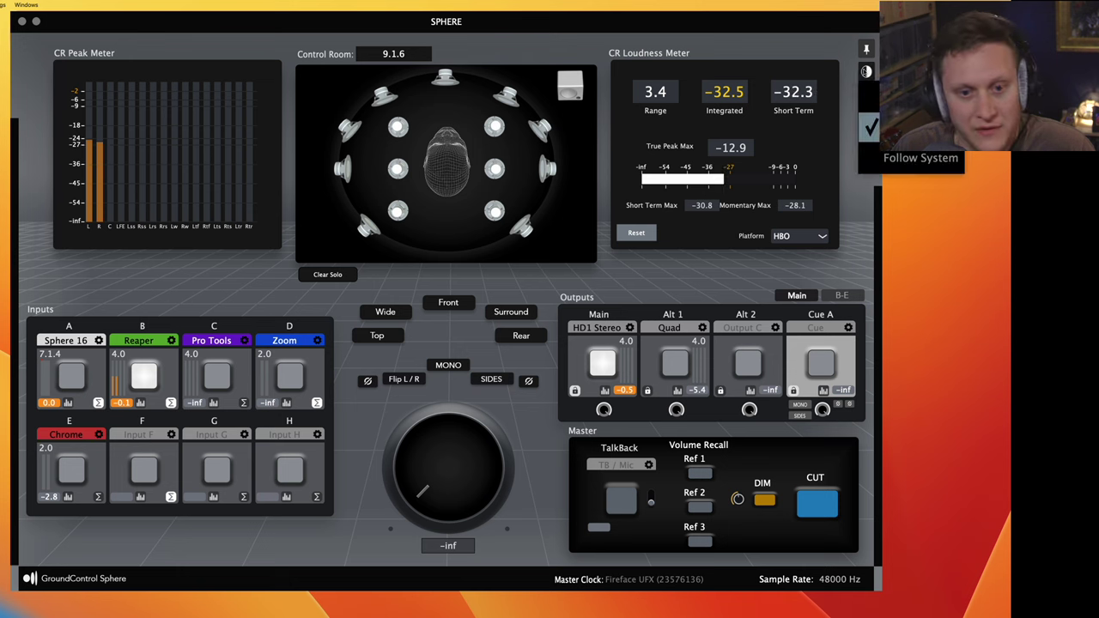
left_click(932, 160)
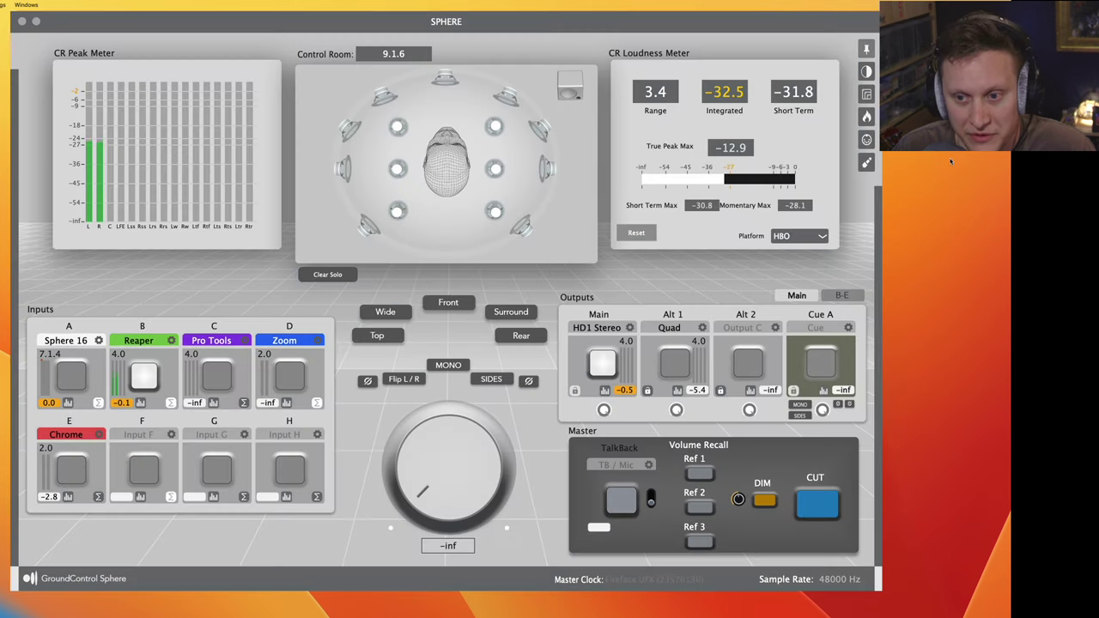
left_click(866, 72)
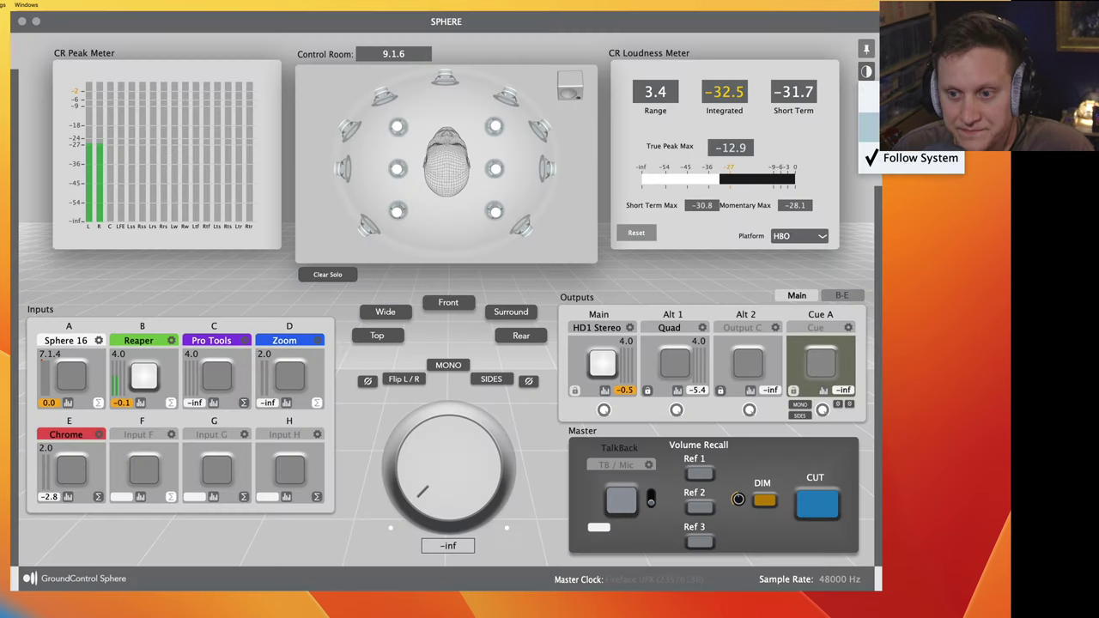
left_click(910, 137)
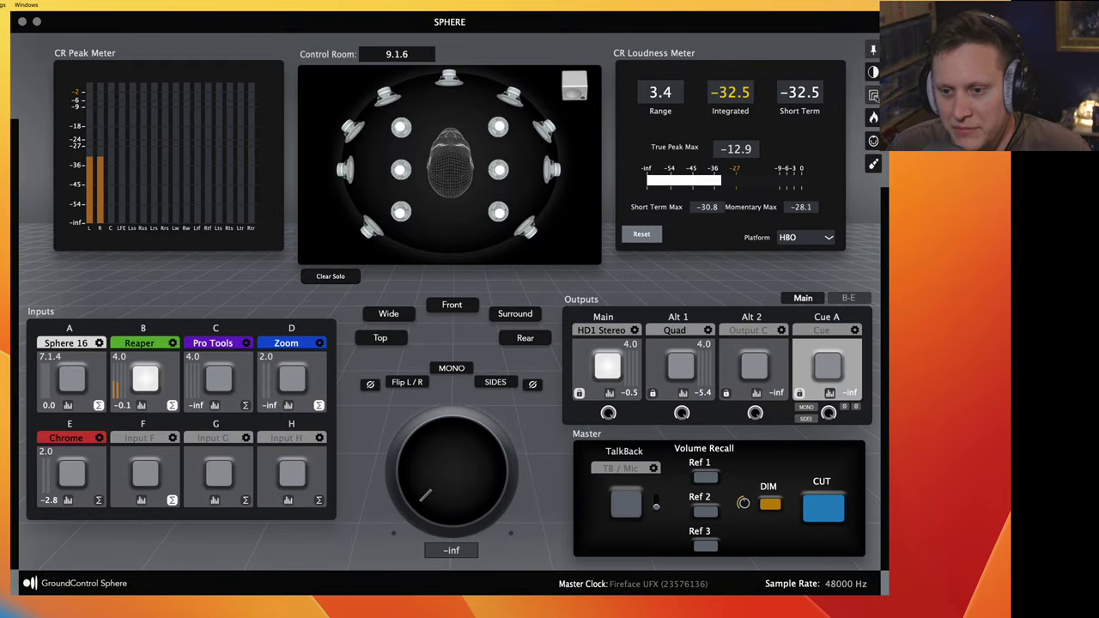
left_click(873, 95)
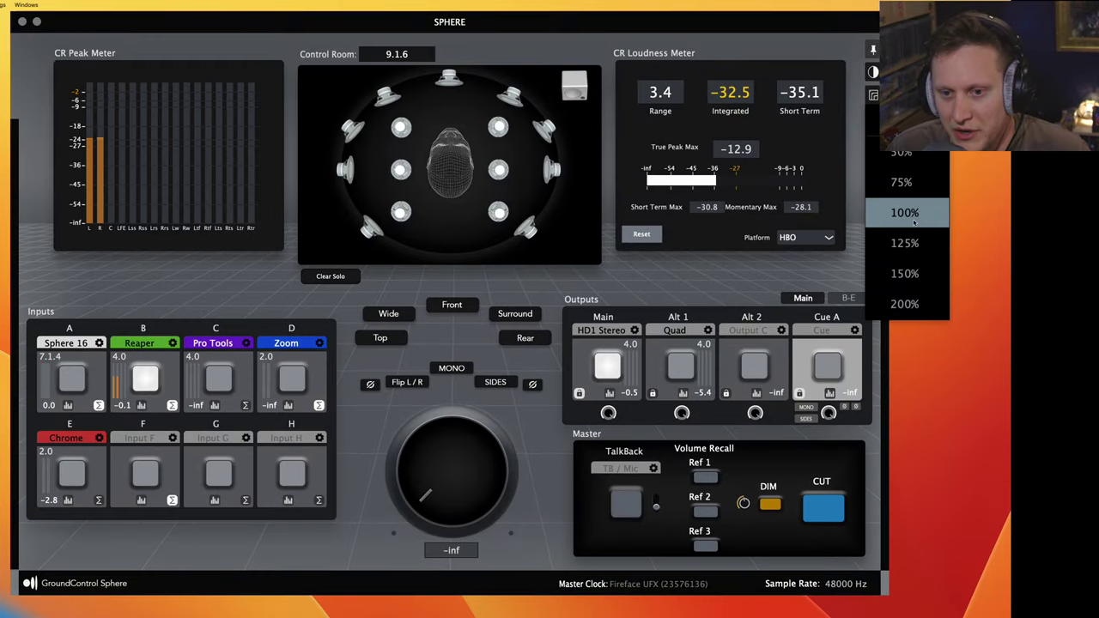
left_click(901, 182)
left_click(913, 216)
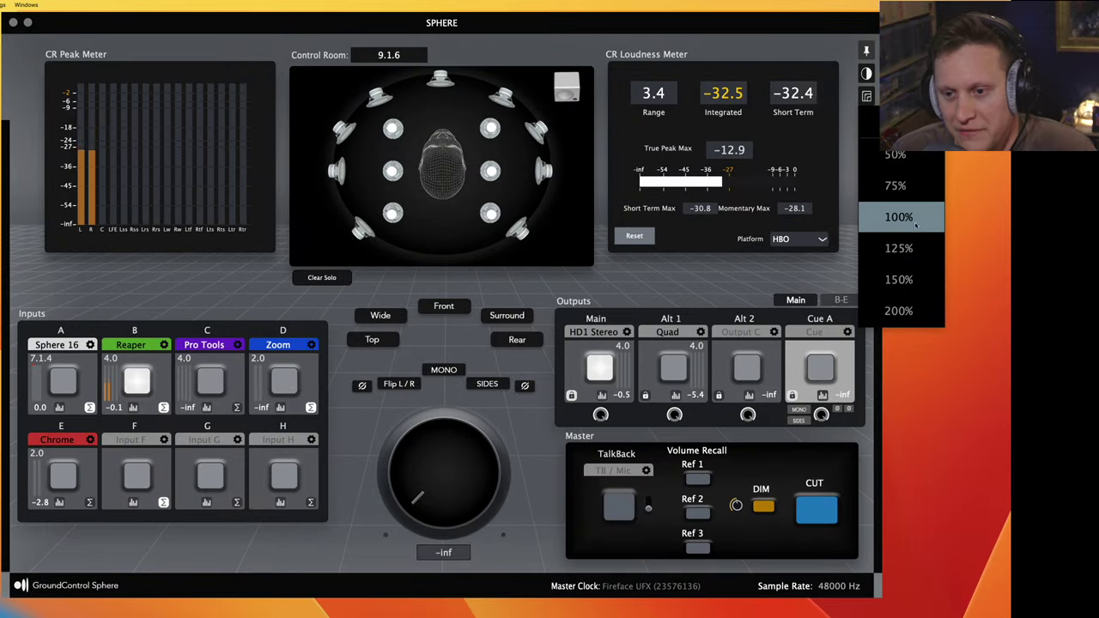
left_click(895, 156)
left_click(486, 60)
left_click(515, 111)
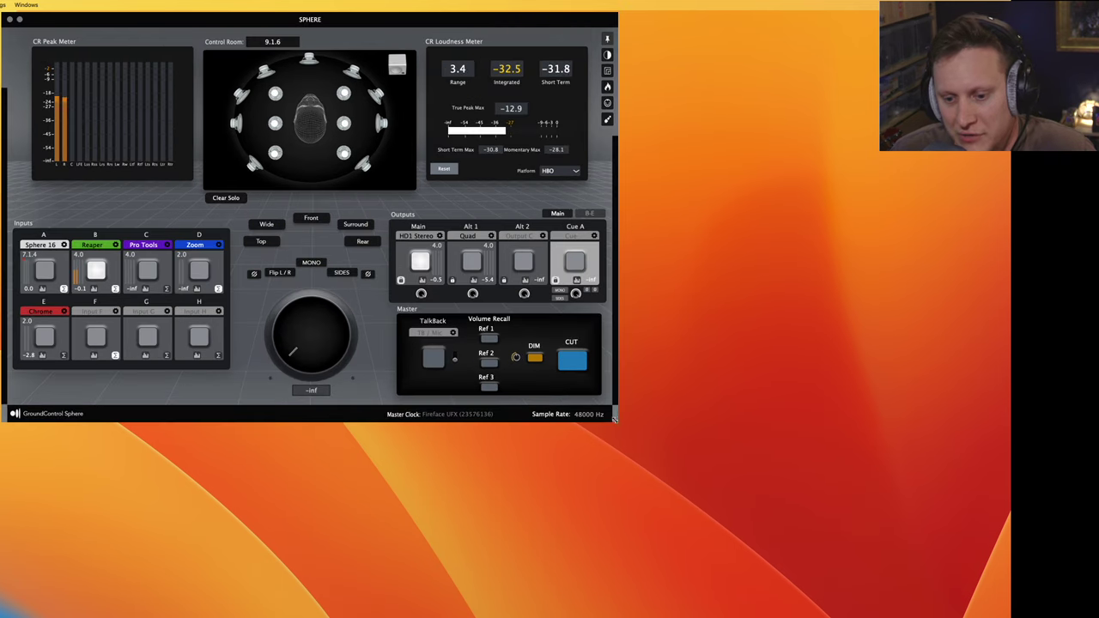
left_click_drag(614, 418, 877, 612)
Assign hot key 2 to Reaper – Input on/off in the Hot Keys window
left_click(861, 120)
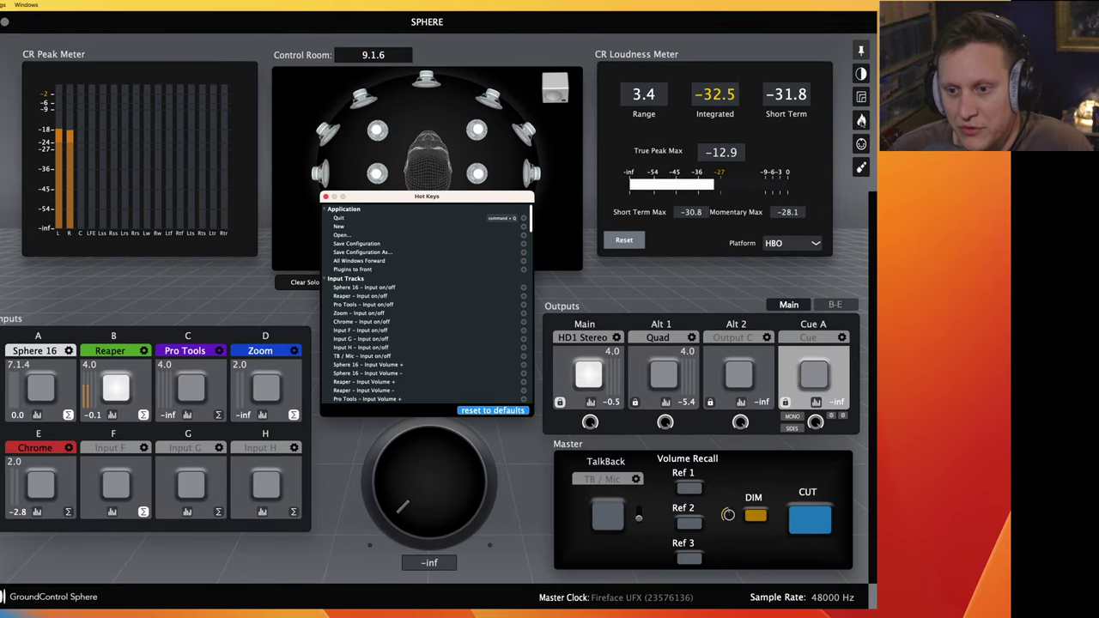
left_click_drag(429, 195, 570, 68)
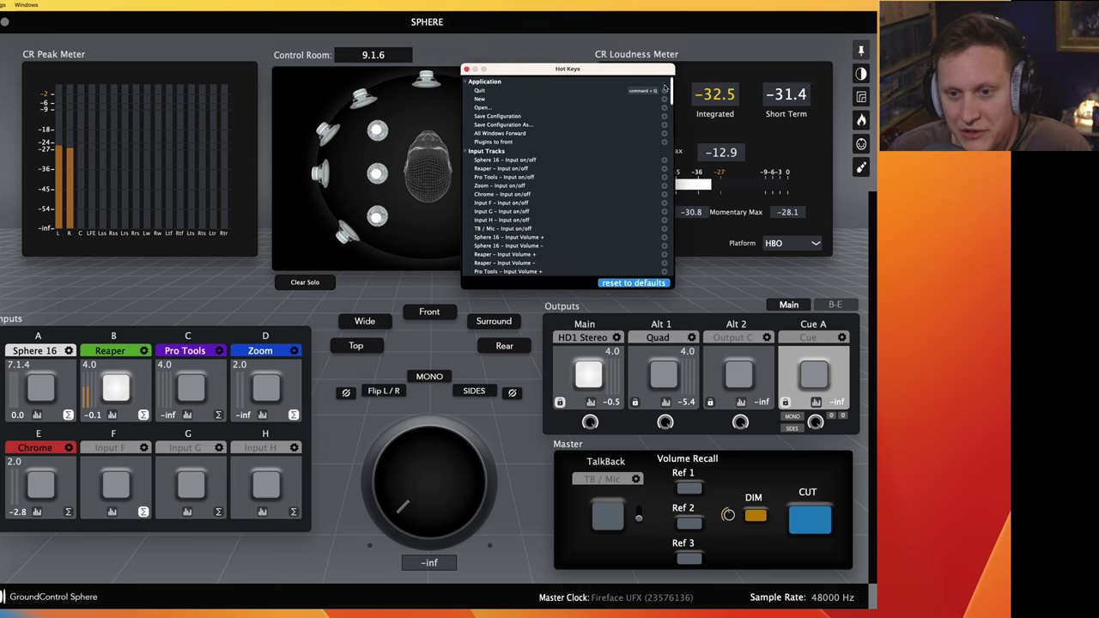
left_click_drag(672, 90, 666, 68)
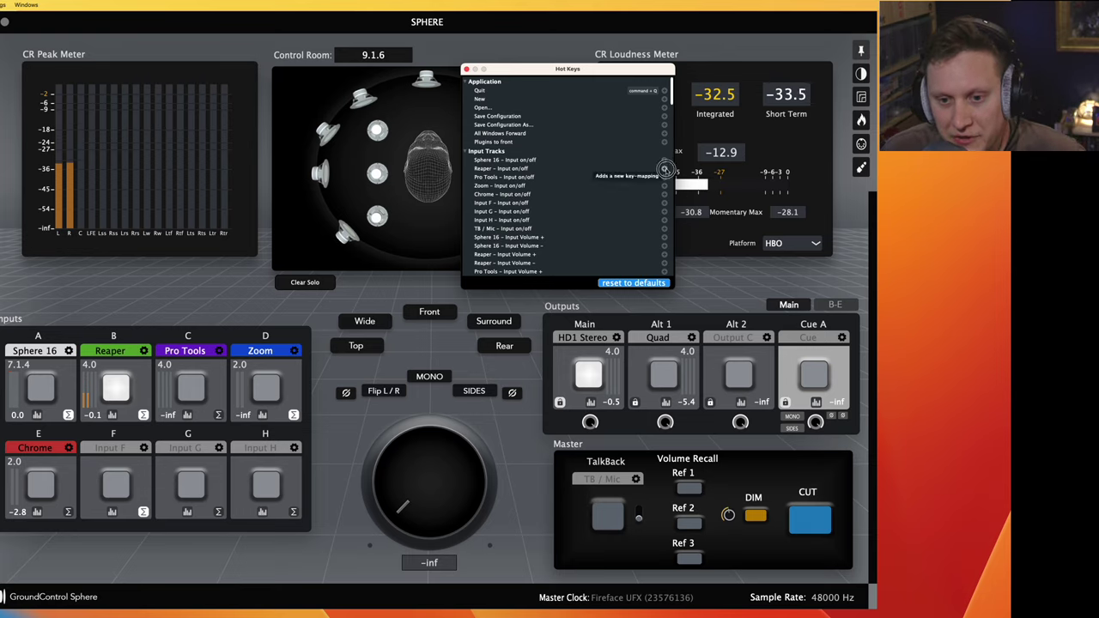
left_click(665, 169)
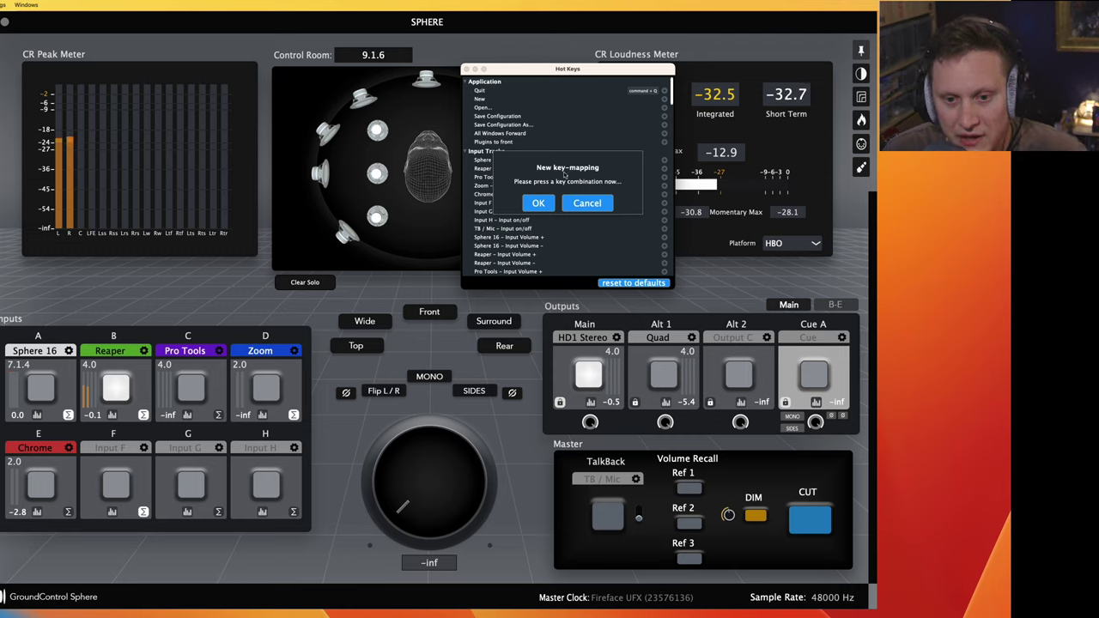
key("2")
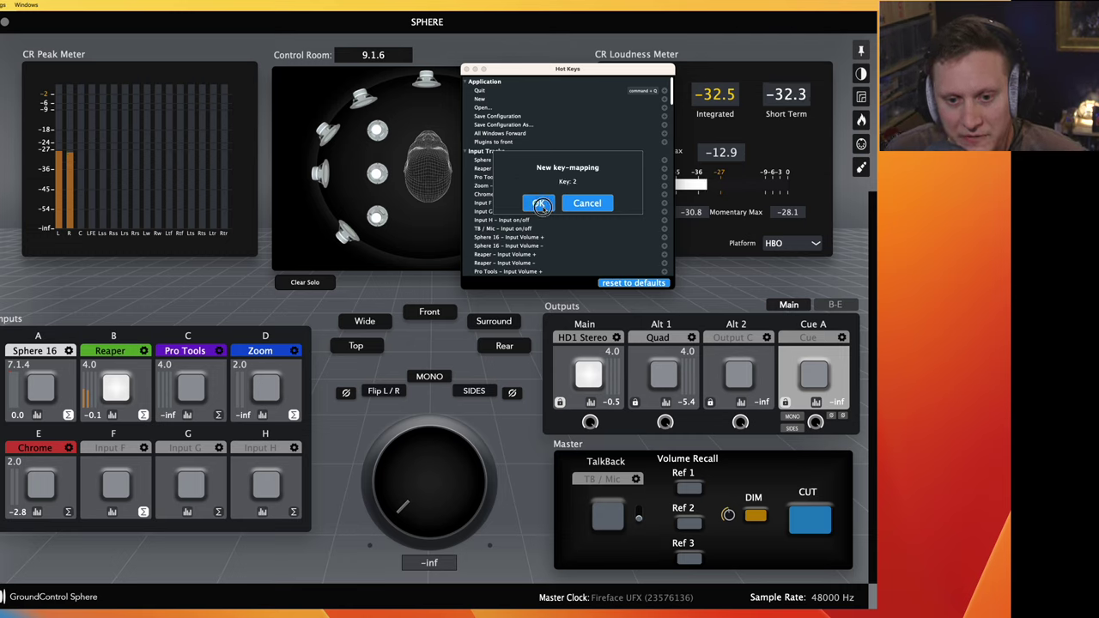
left_click(541, 203)
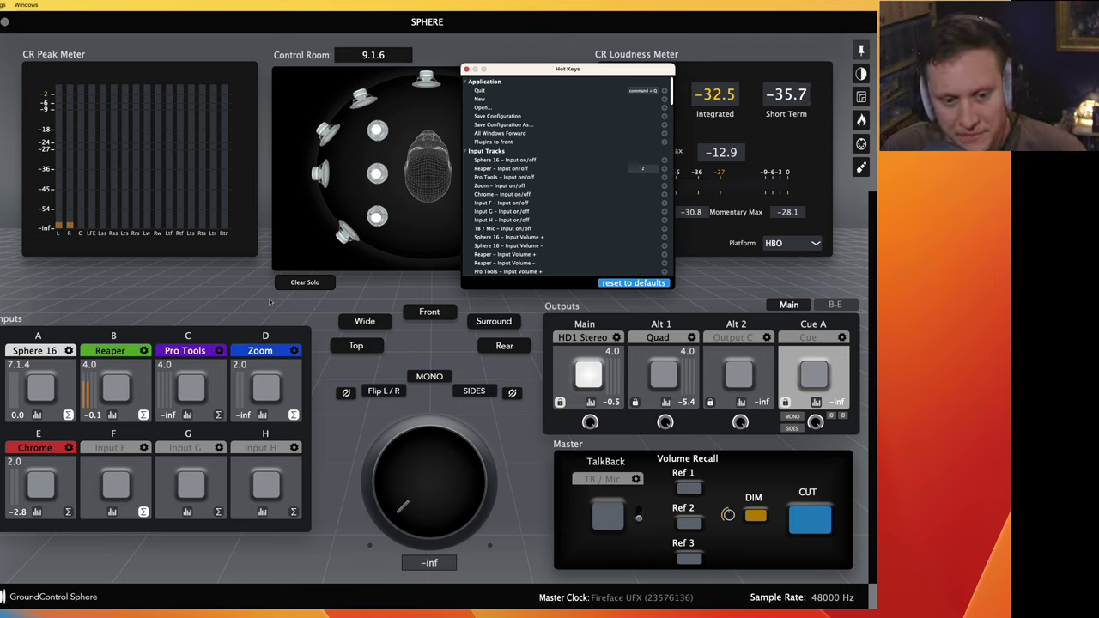
Test the 2 shortcut toggling the Reaper input, both in Sphere and from the desktop
key("2")
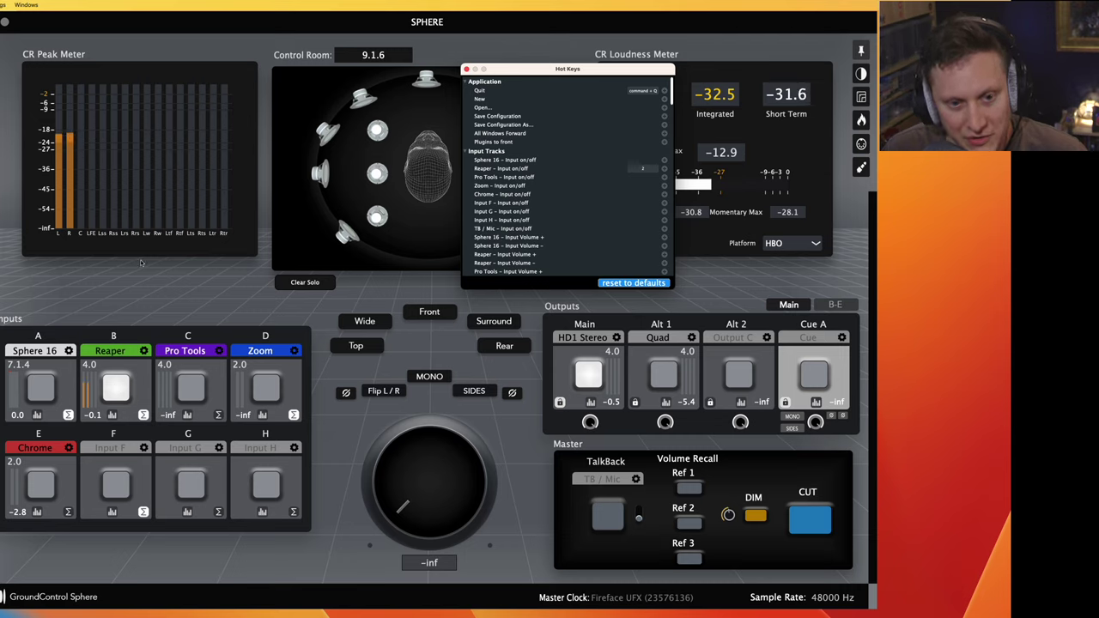
left_click(955, 257)
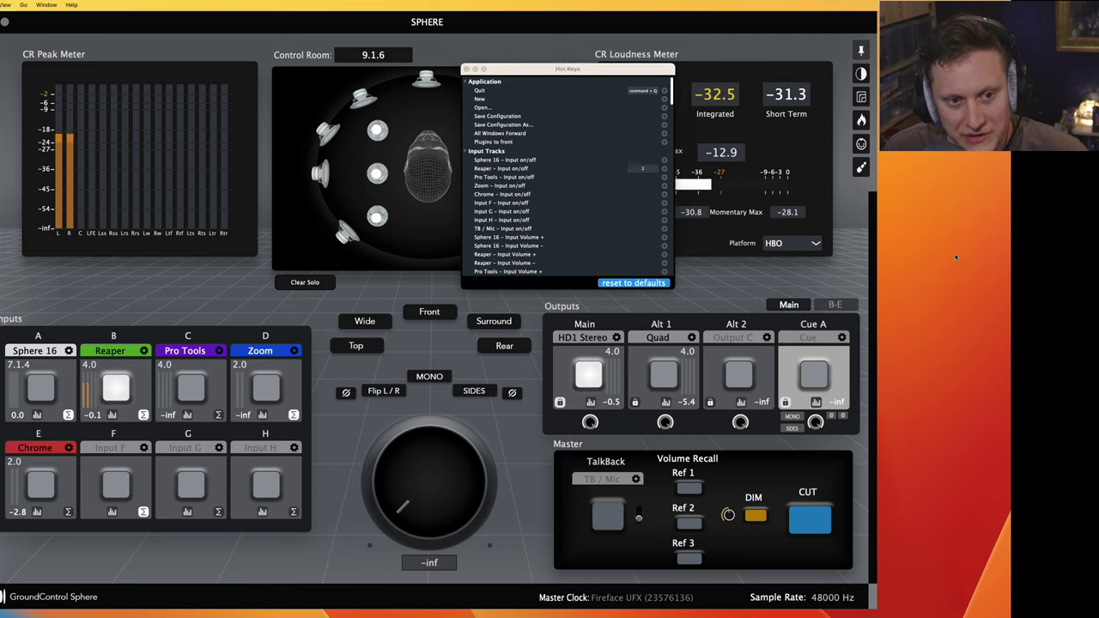
key("2")
key("2")
key("2")
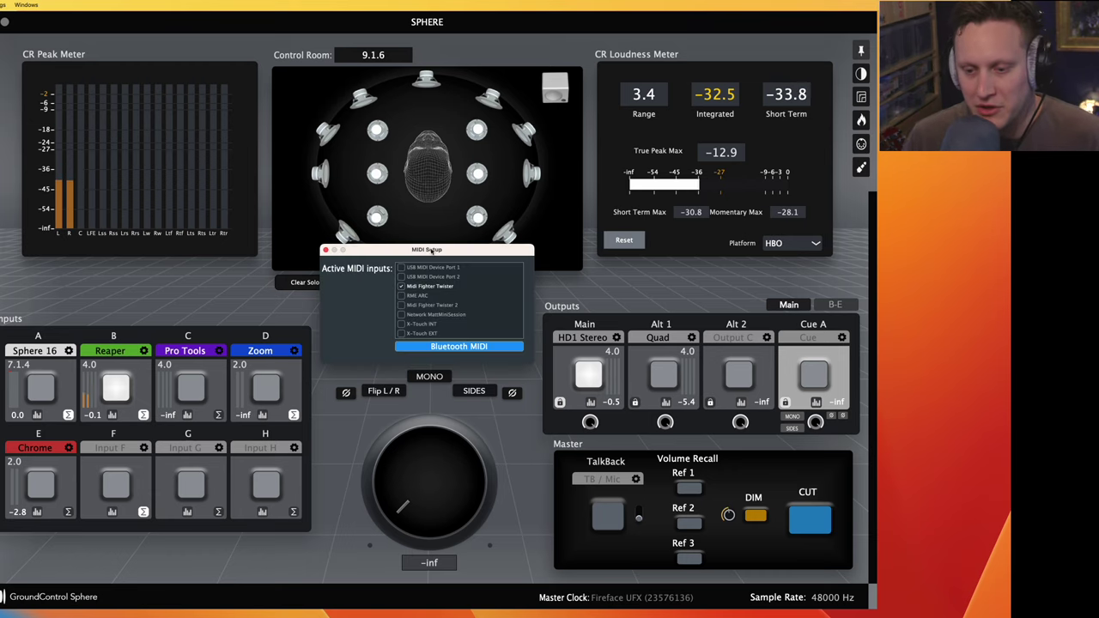
Enable Midi Fighter Twister 2 as a MIDI input, then inspect the master volume knob's MIDI mapping
left_click_drag(432, 252, 432, 254)
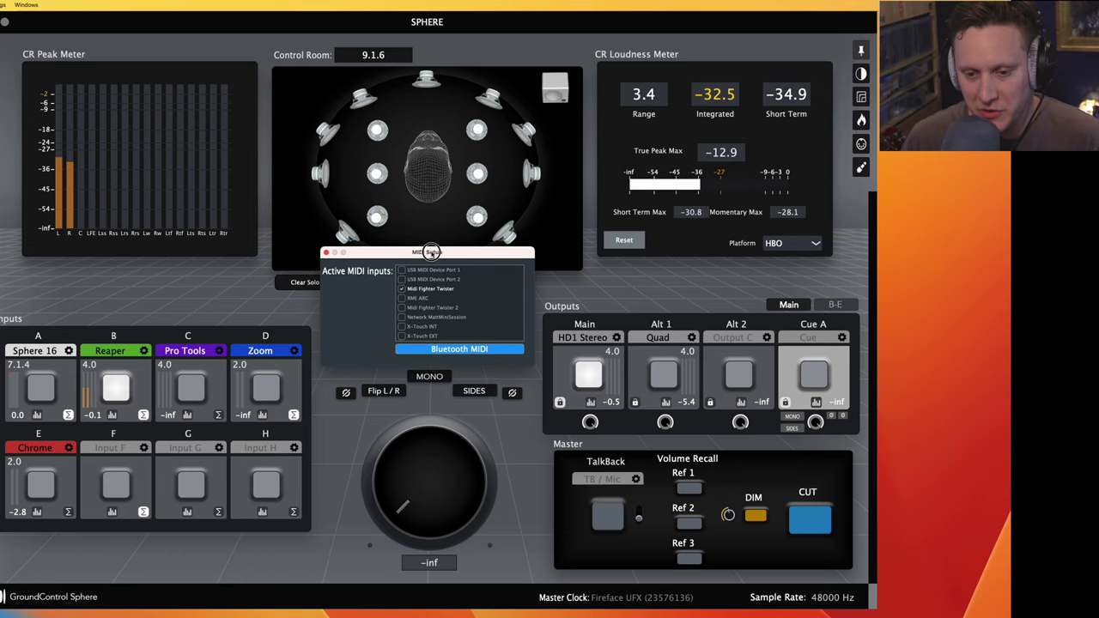
left_click(400, 308)
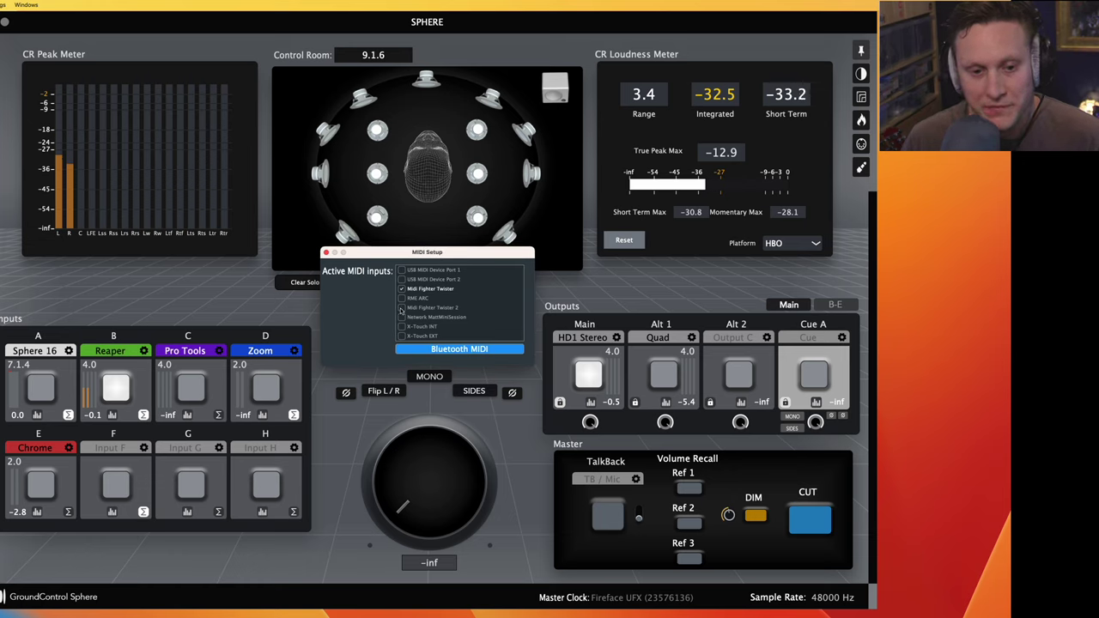
left_click(326, 253)
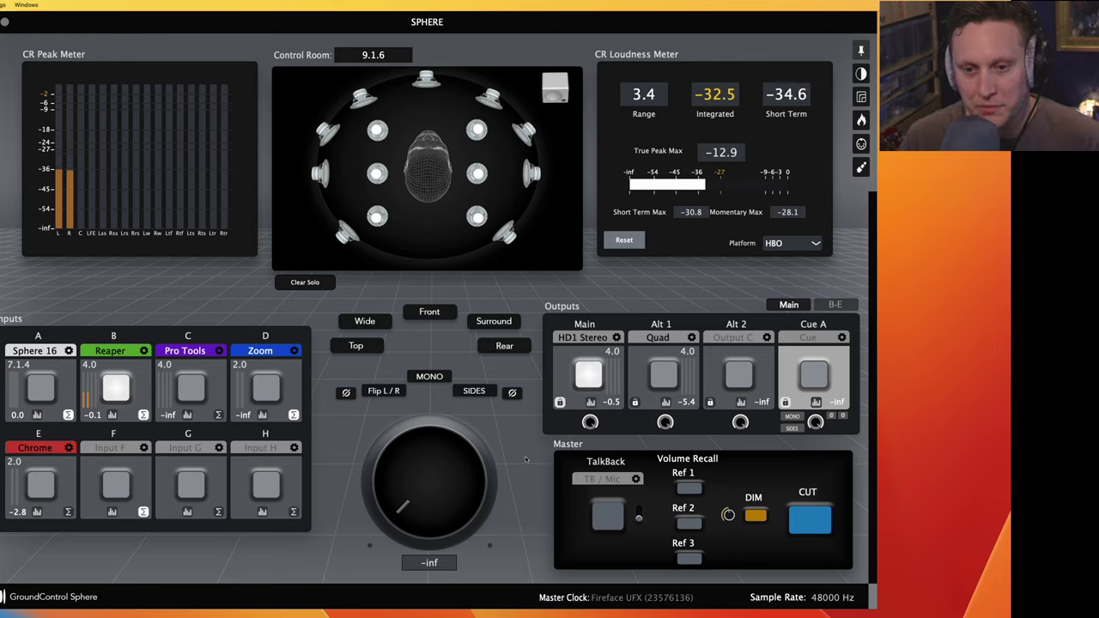
right_click(438, 480)
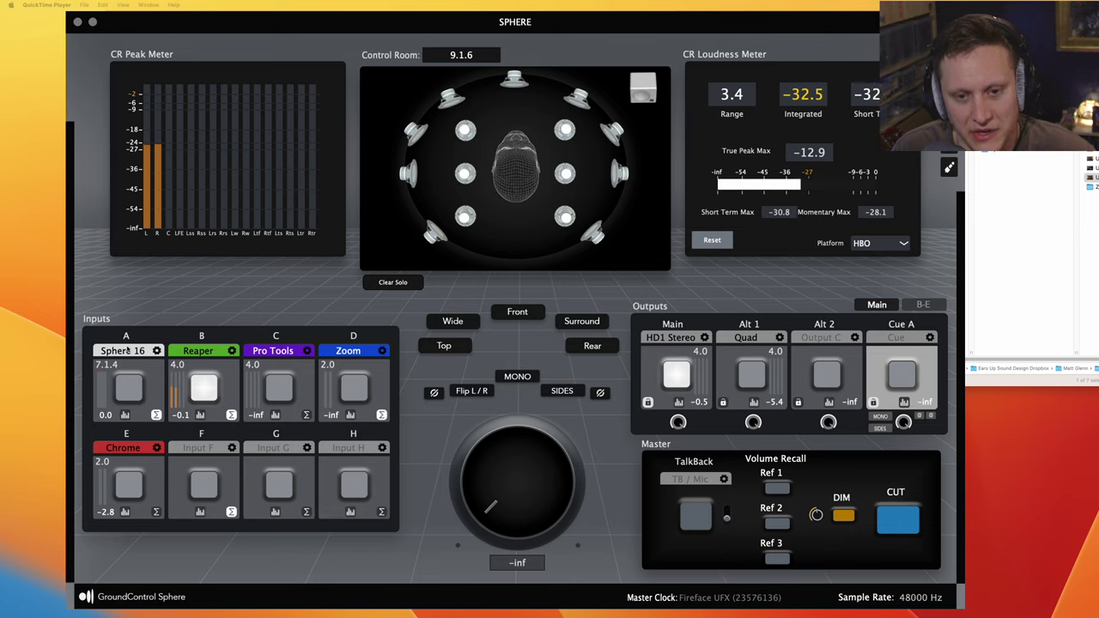
Bring the Sphere mixer window back to the front
left_click(121, 352)
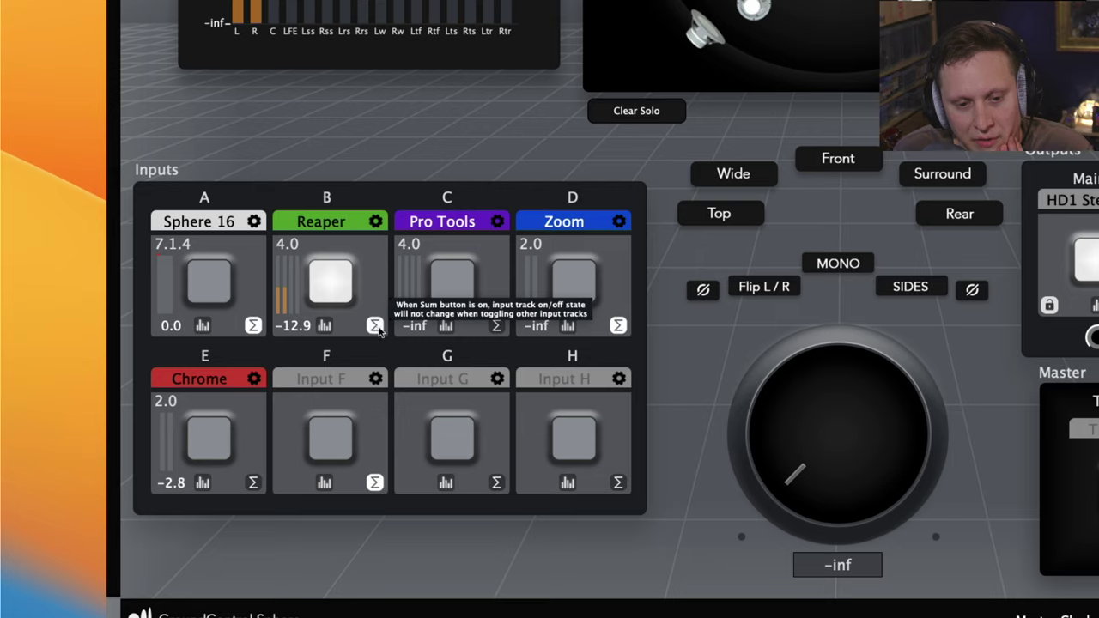
Turn off summing on inputs D, F and A, then switch exclusively between Sphere 16, Pro Tools and Reaper
left_click(617, 325)
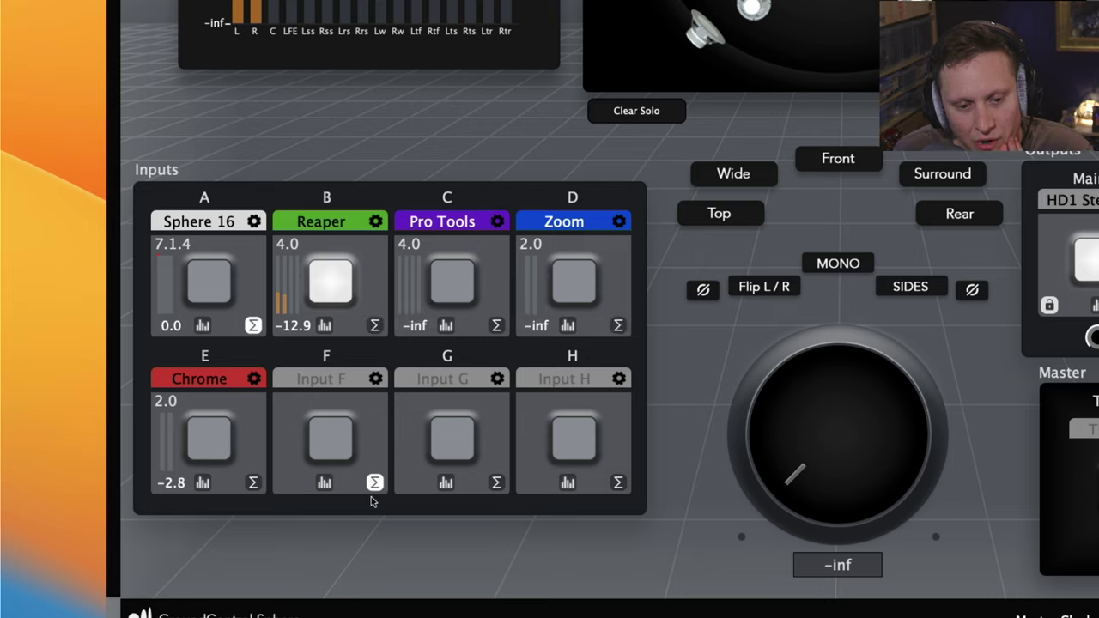
left_click(374, 483)
left_click(253, 326)
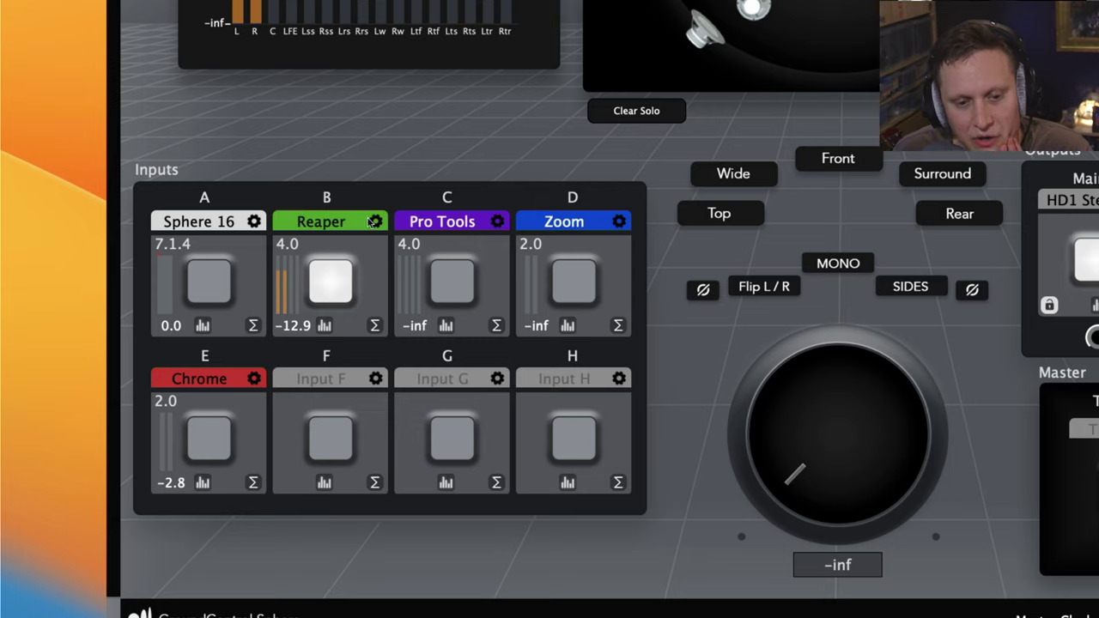
left_click(210, 288)
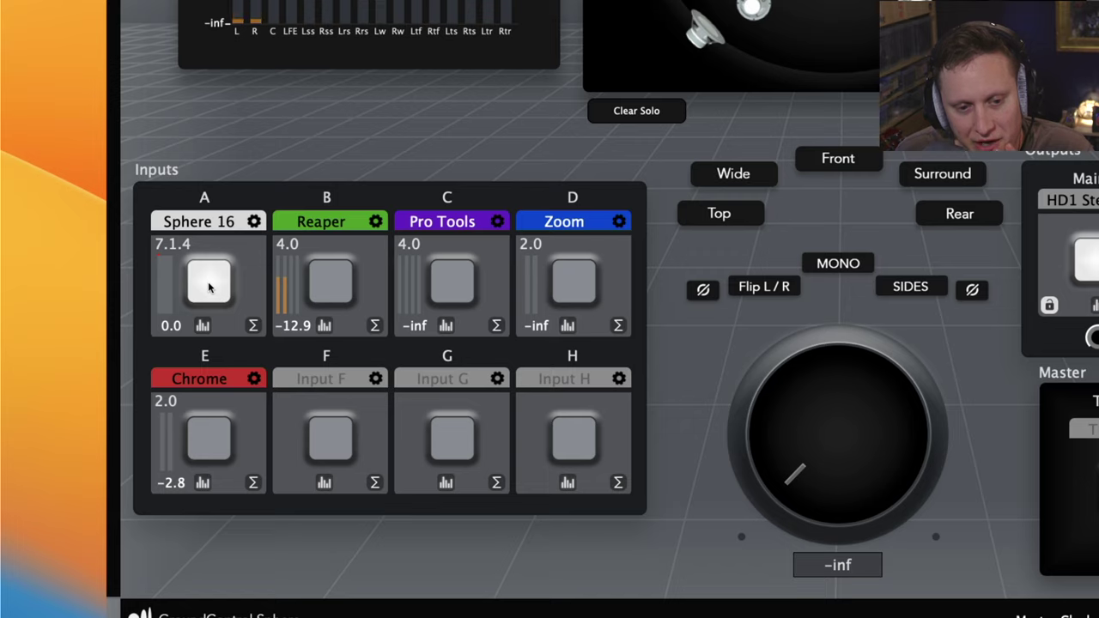
left_click(448, 292)
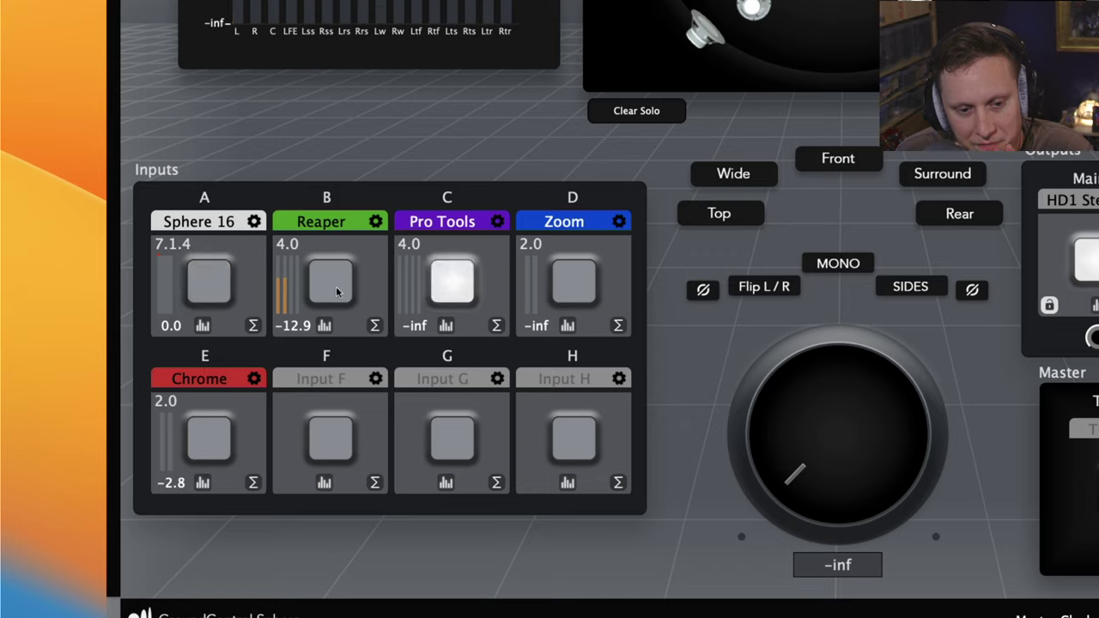
left_click(332, 287)
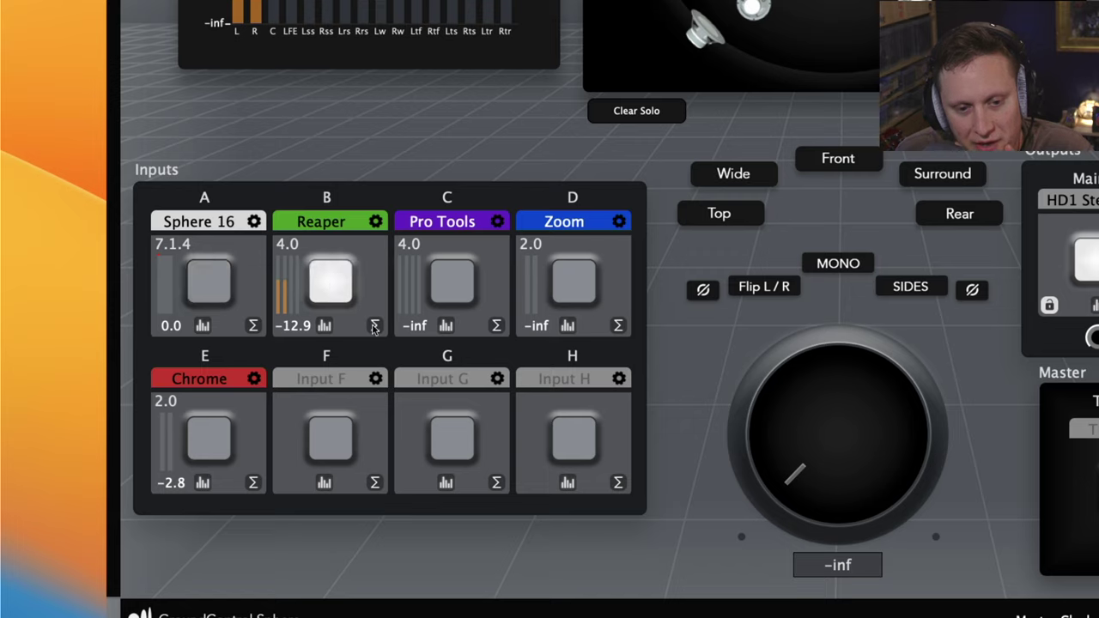
Enable summing on the Reaper input and switch among Pro Tools, Zoom and Chrome inputs
left_click(374, 325)
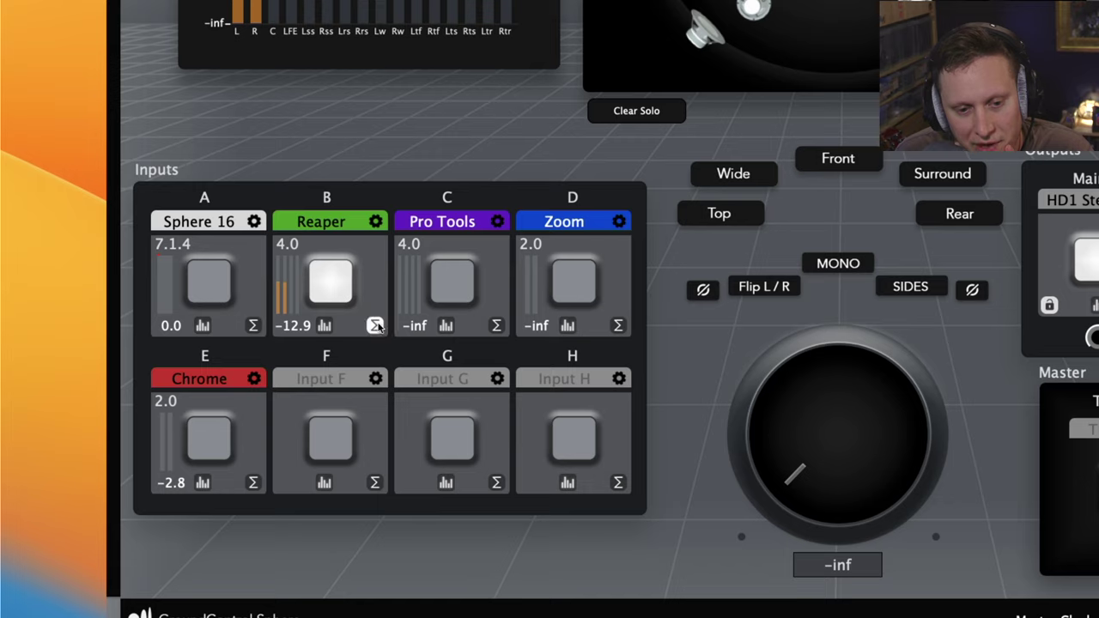
left_click(450, 286)
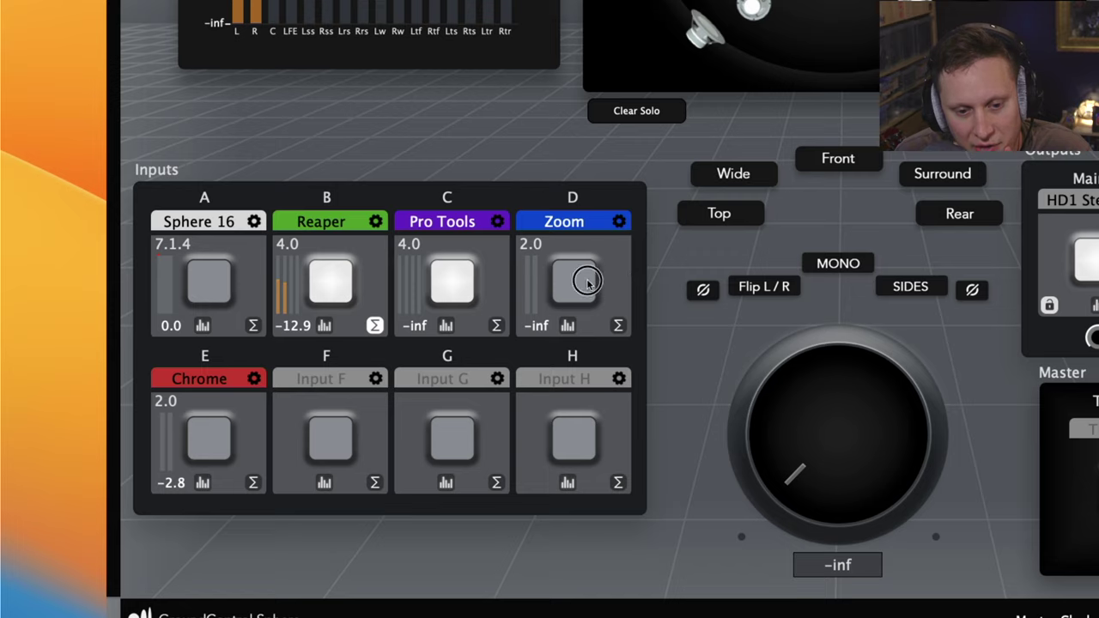
left_click(588, 284)
left_click(452, 280)
left_click(566, 273)
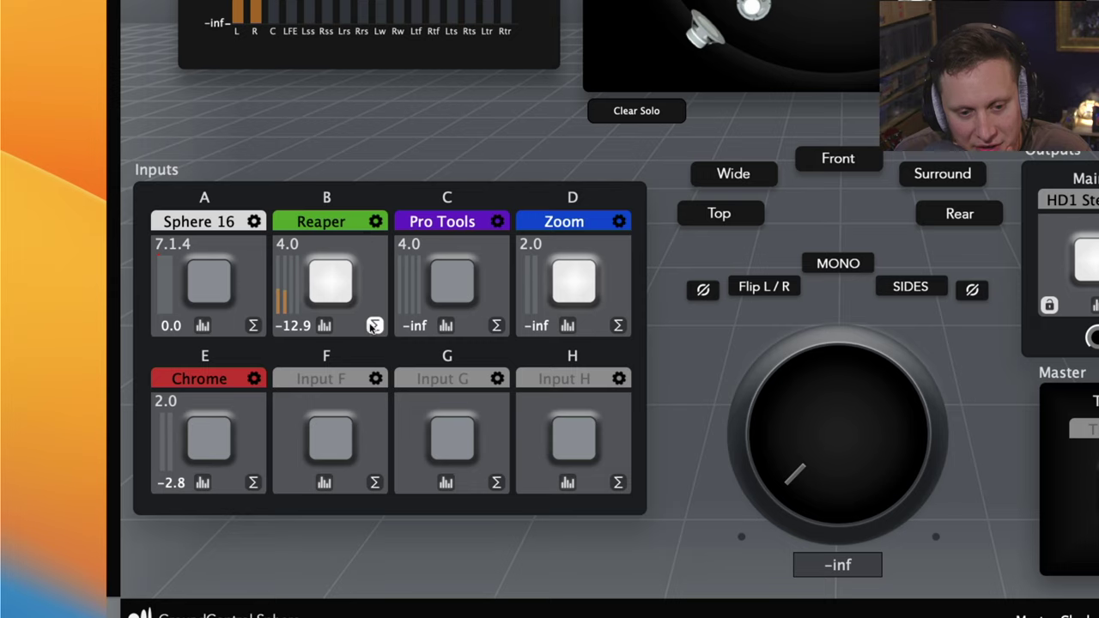
left_click(374, 325)
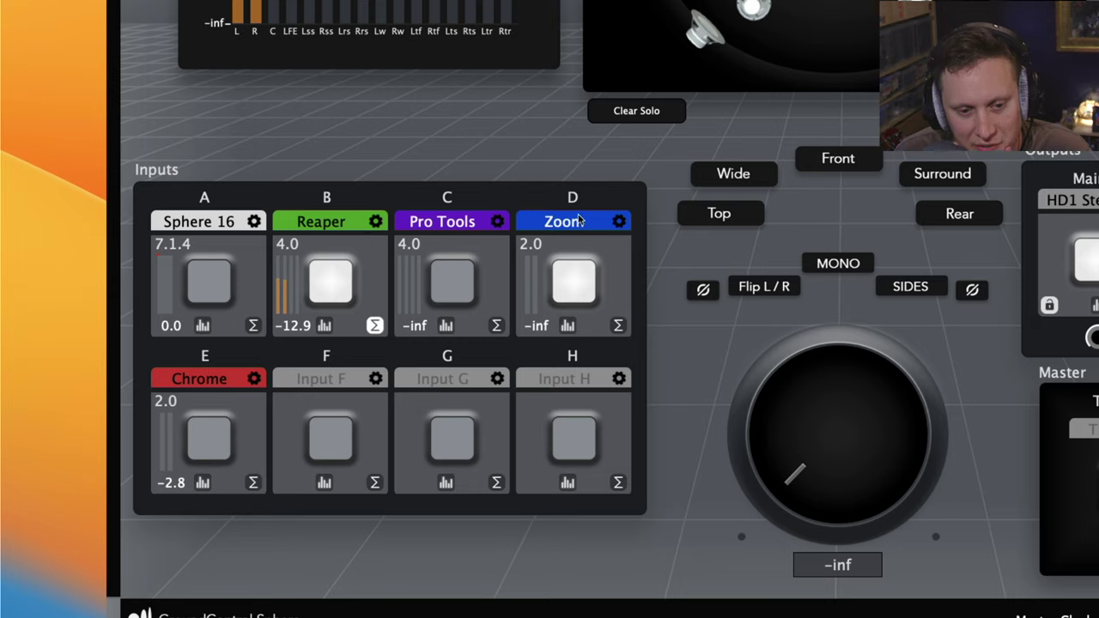
left_click(469, 290)
left_click(193, 437)
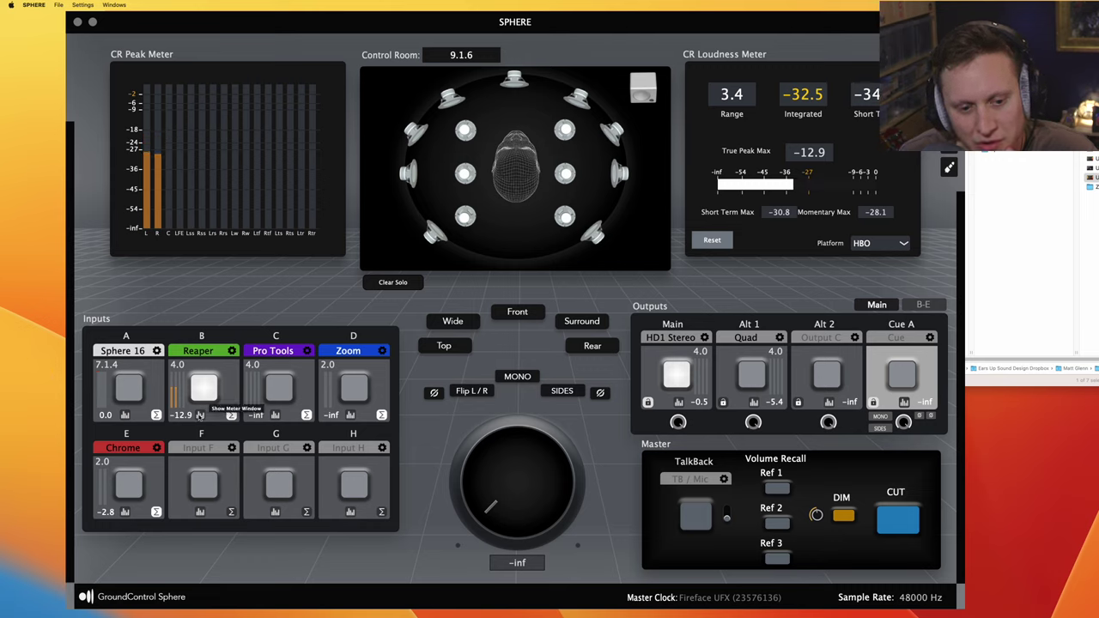
Open the Reaper input's own loudness meter window, position it, and choose Netflix as its platform
left_click(199, 415)
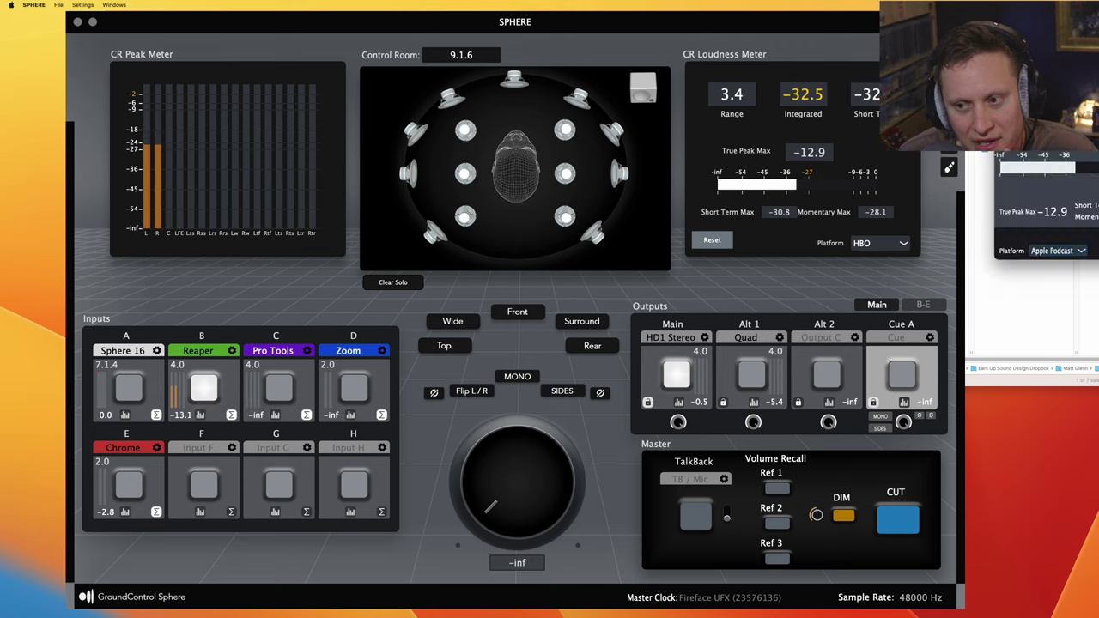
left_click_drag(1030, 38, 521, 63)
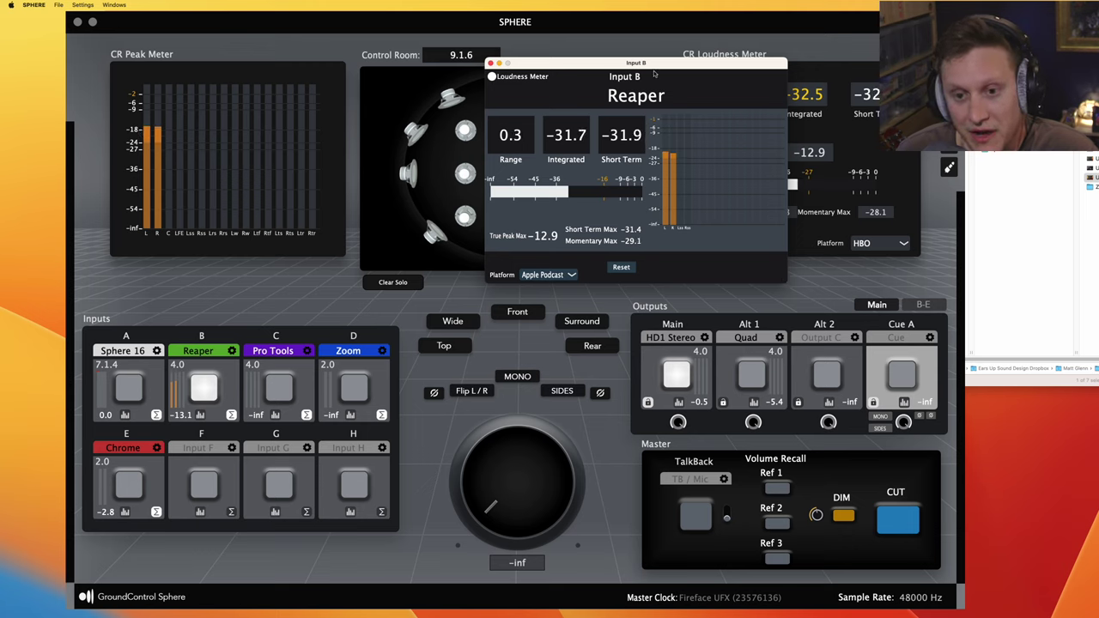
left_click_drag(654, 74, 961, 28)
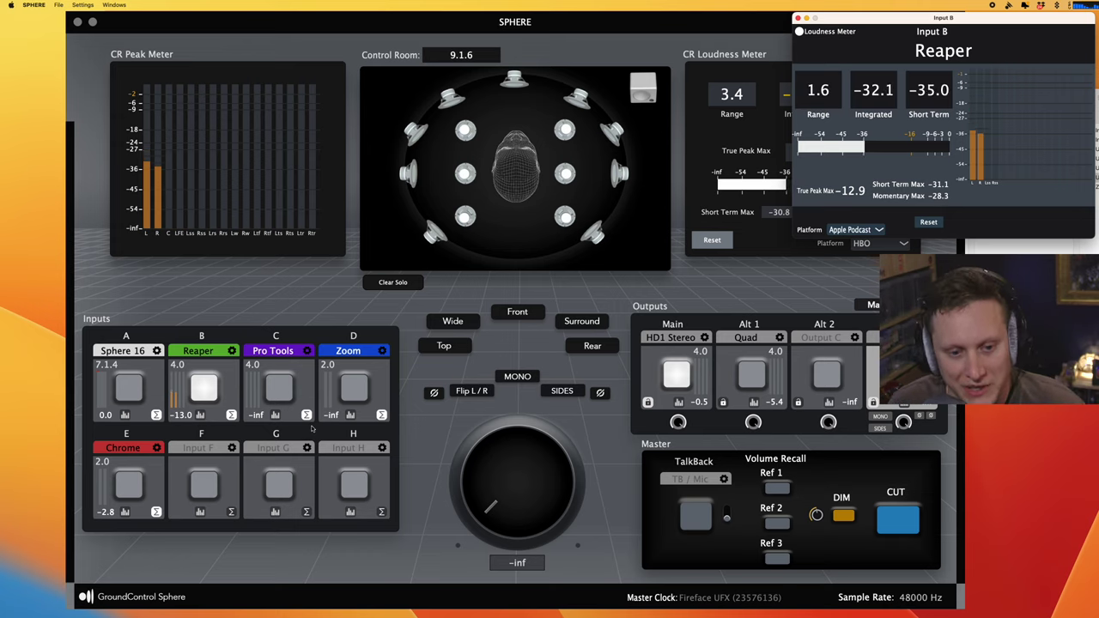
left_click_drag(885, 19, 457, 52)
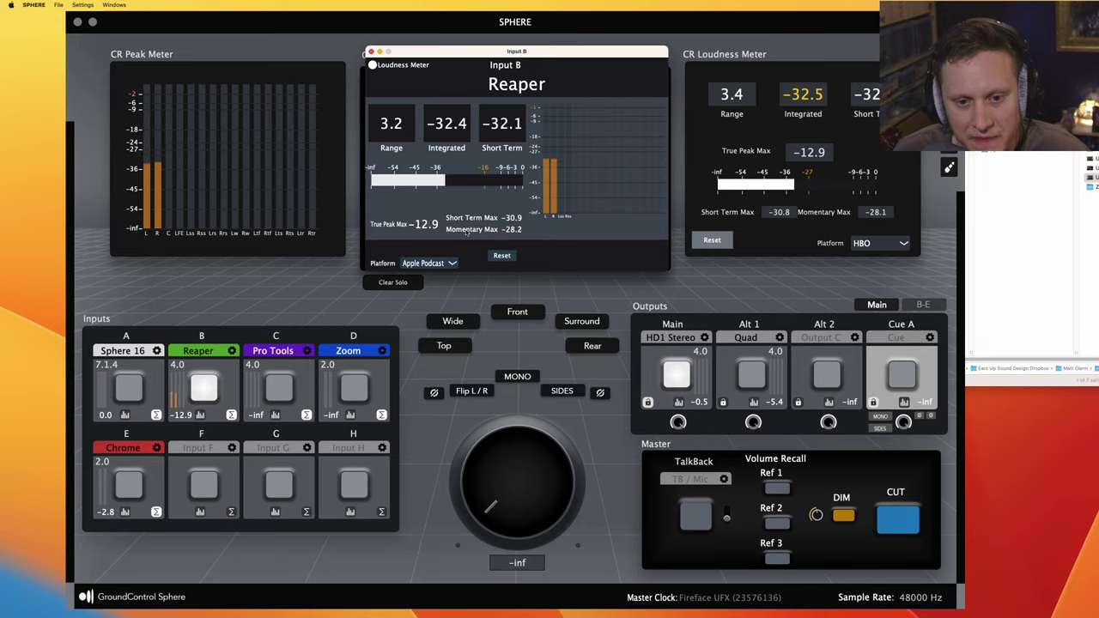
left_click(448, 264)
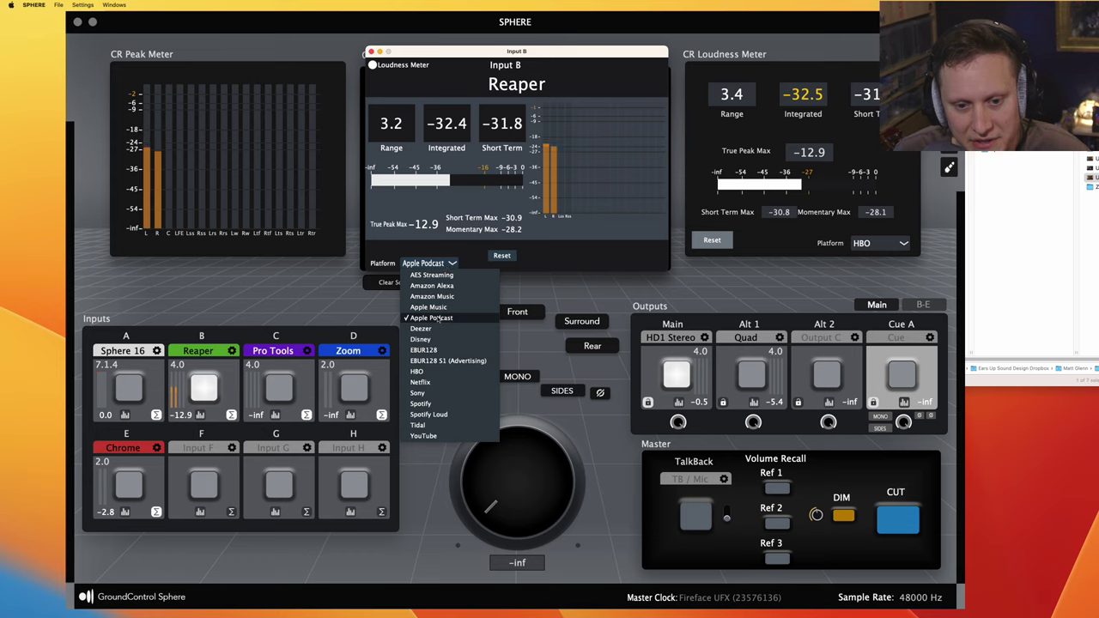
left_click(428, 383)
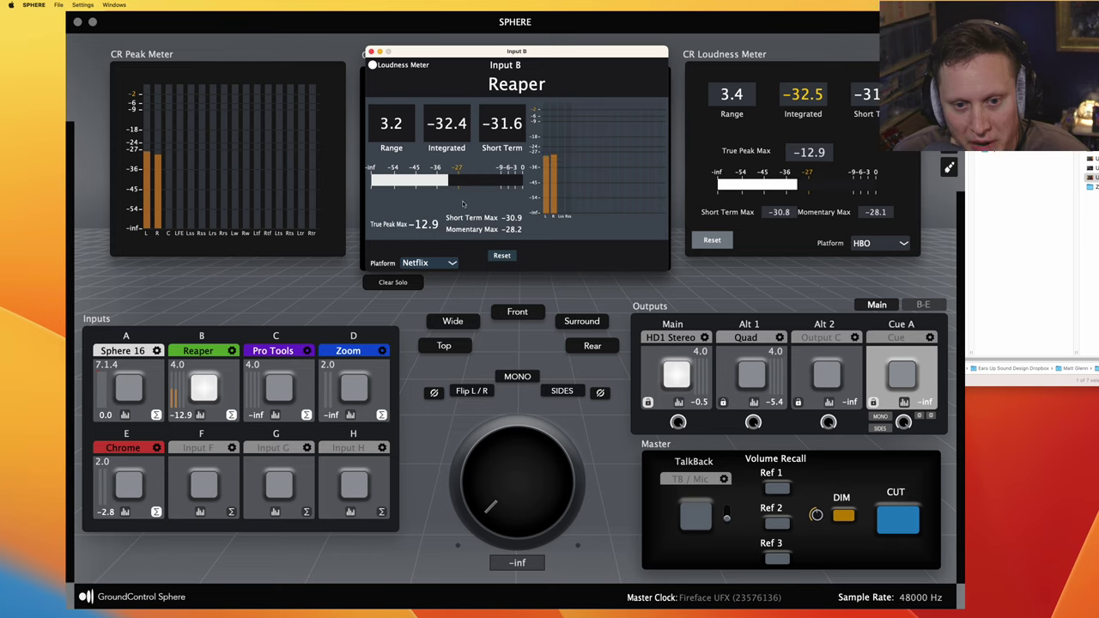
Close the Reaper loudness meter and open the Reaper input's settings window
left_click(232, 350)
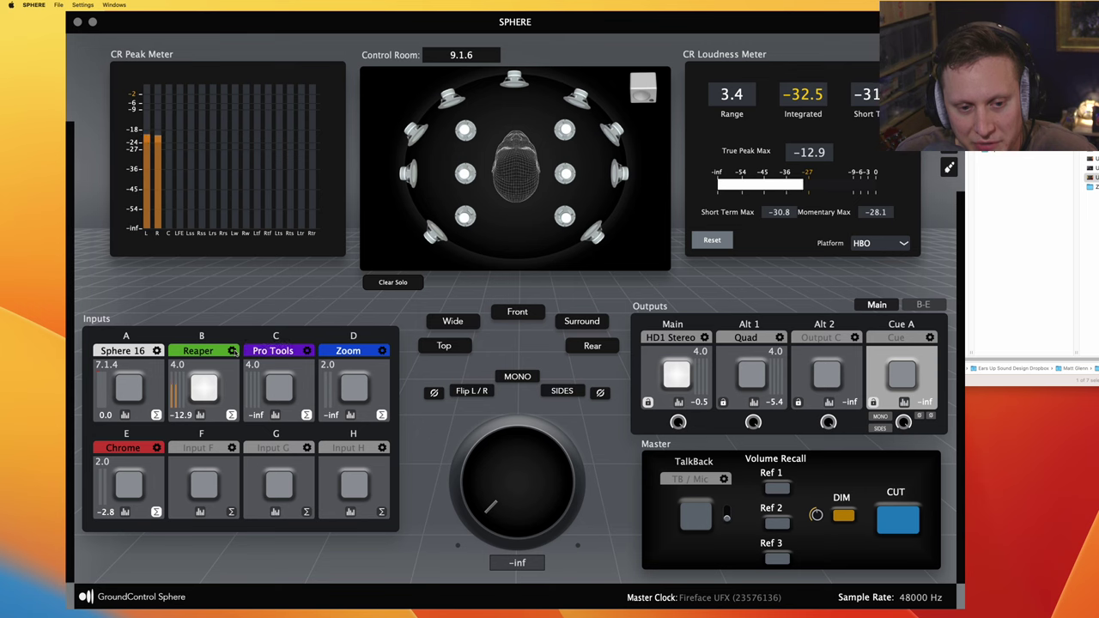
left_click(232, 351)
left_click_drag(207, 73, 412, 42)
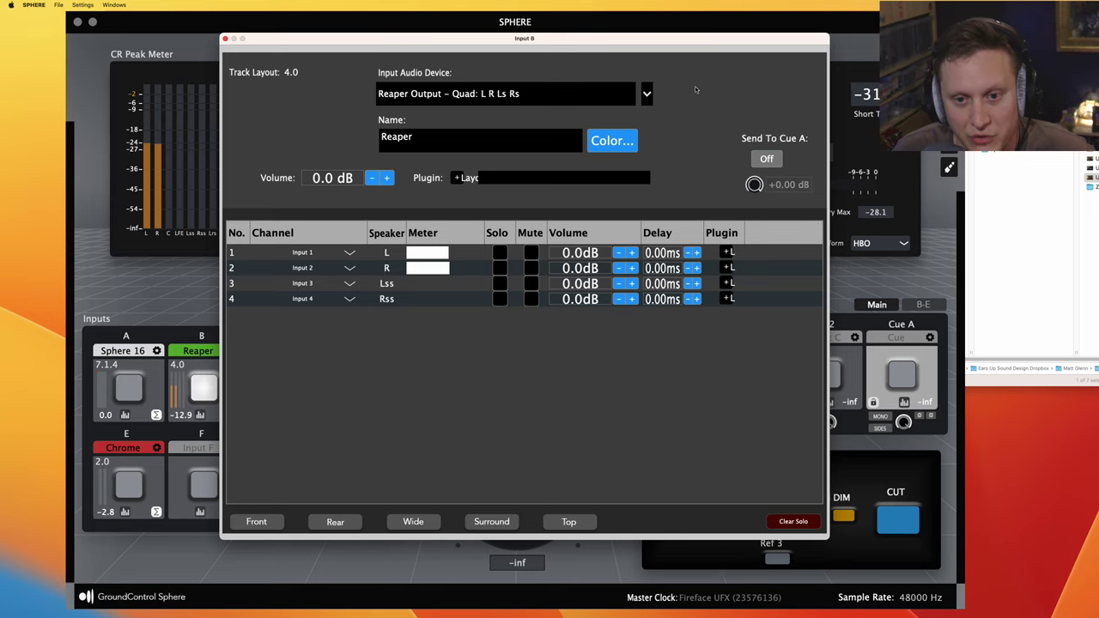
Browse the Input Audio Device dropdown and its device submenus
left_click(647, 95)
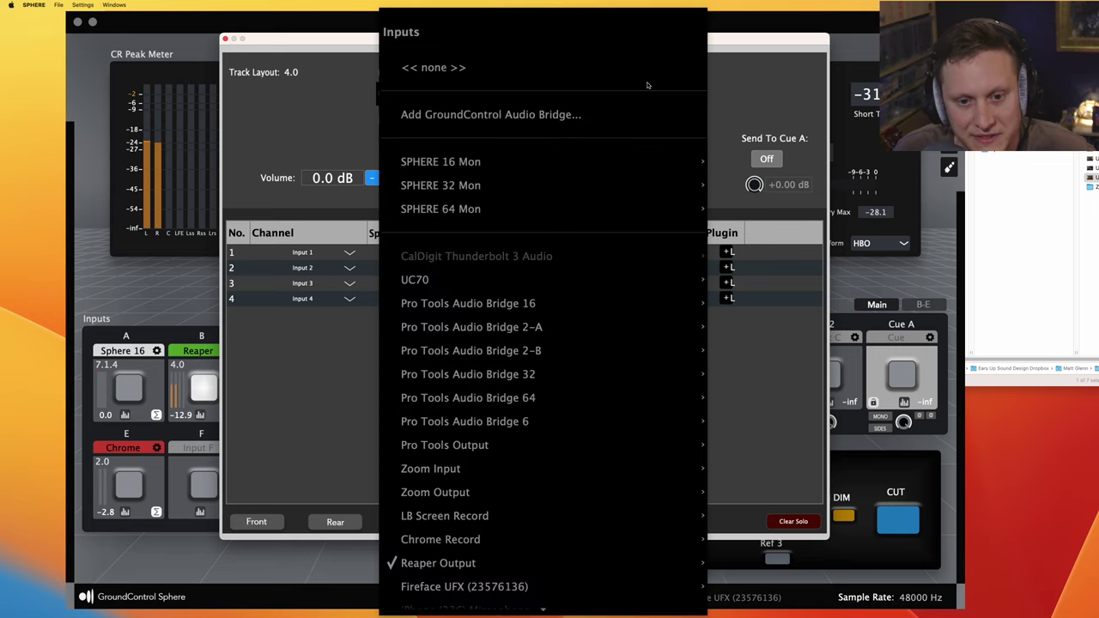
mouse_move(532, 305)
scroll(532, 313, "down", 1)
scroll(528, 326, "down", 2)
mouse_move(509, 477)
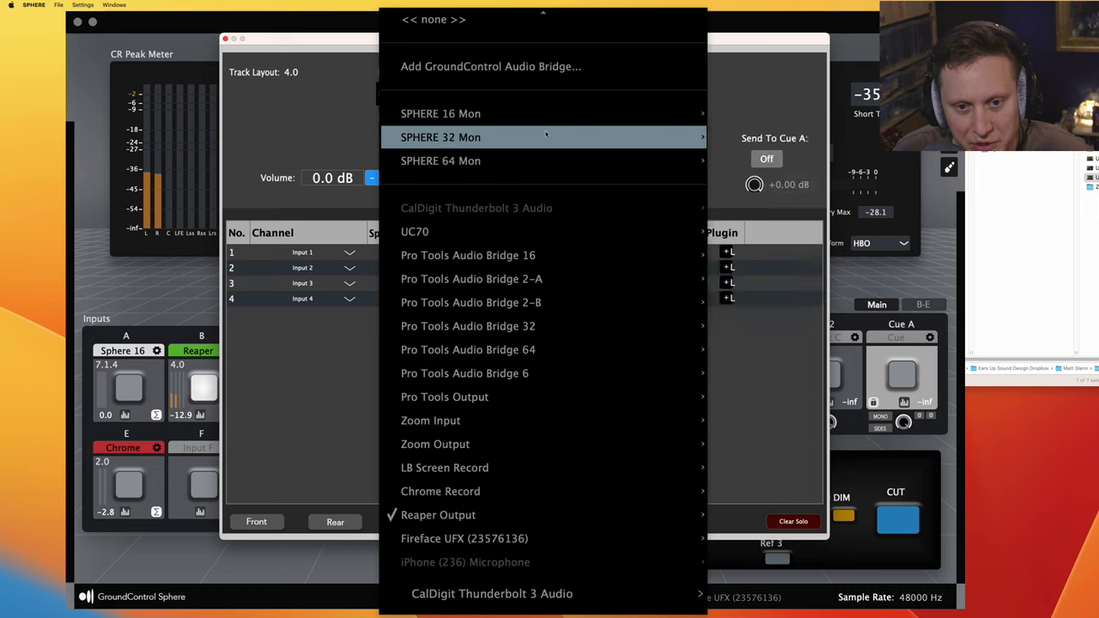
mouse_move(527, 119)
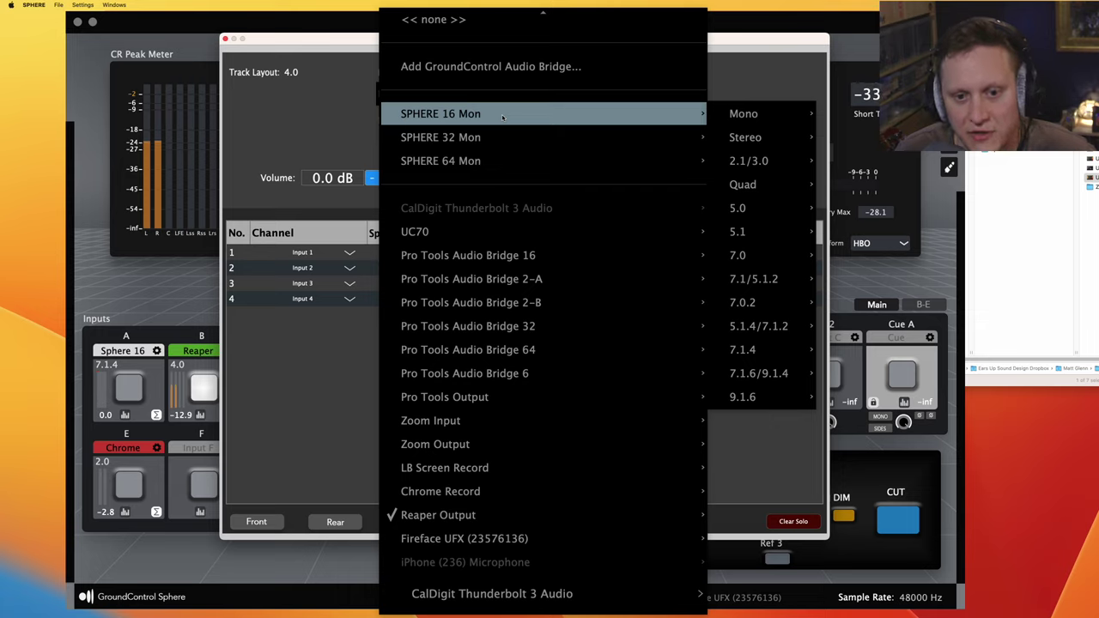
mouse_move(494, 158)
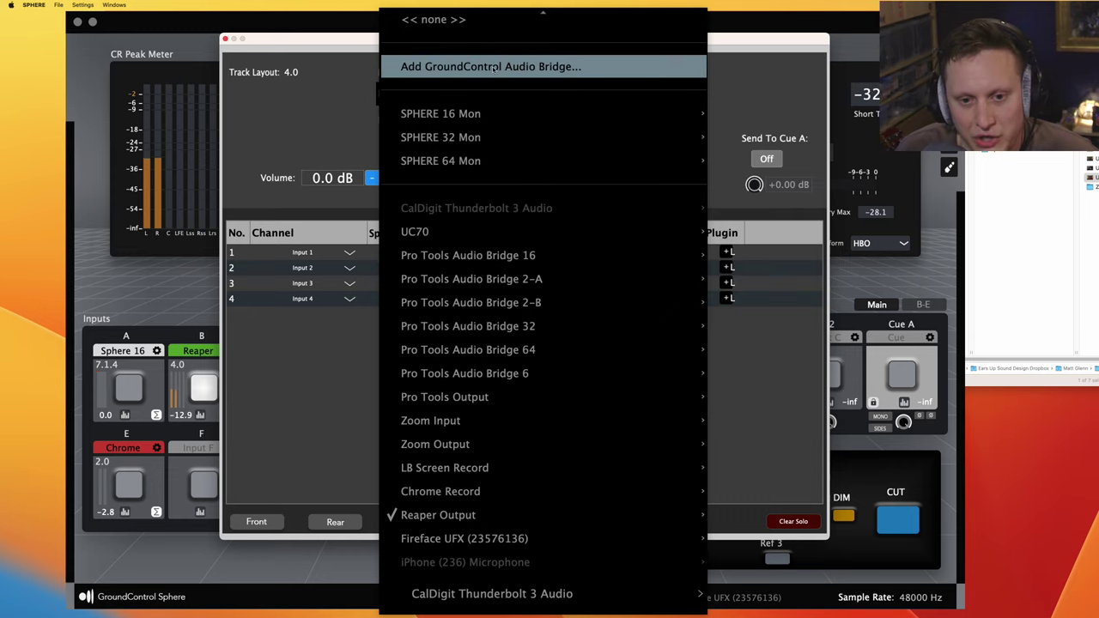
Choose Add GroundControl Audio Bridge and add a new bridge device
left_click(493, 68)
left_click_drag(521, 151, 525, 139)
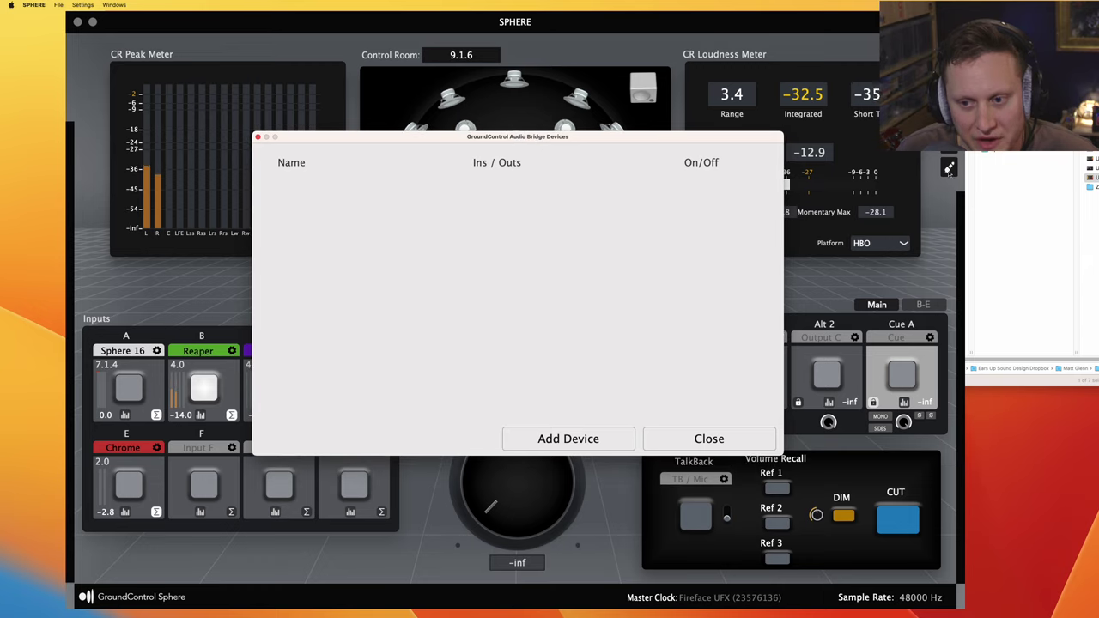
left_click_drag(520, 138, 525, 103)
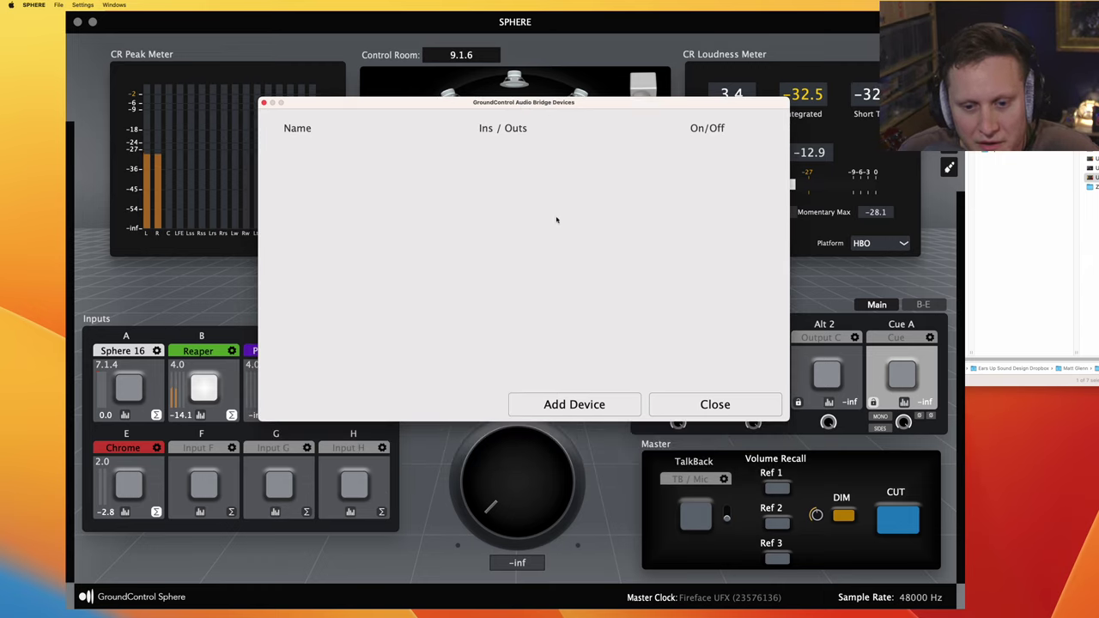
left_click(570, 408)
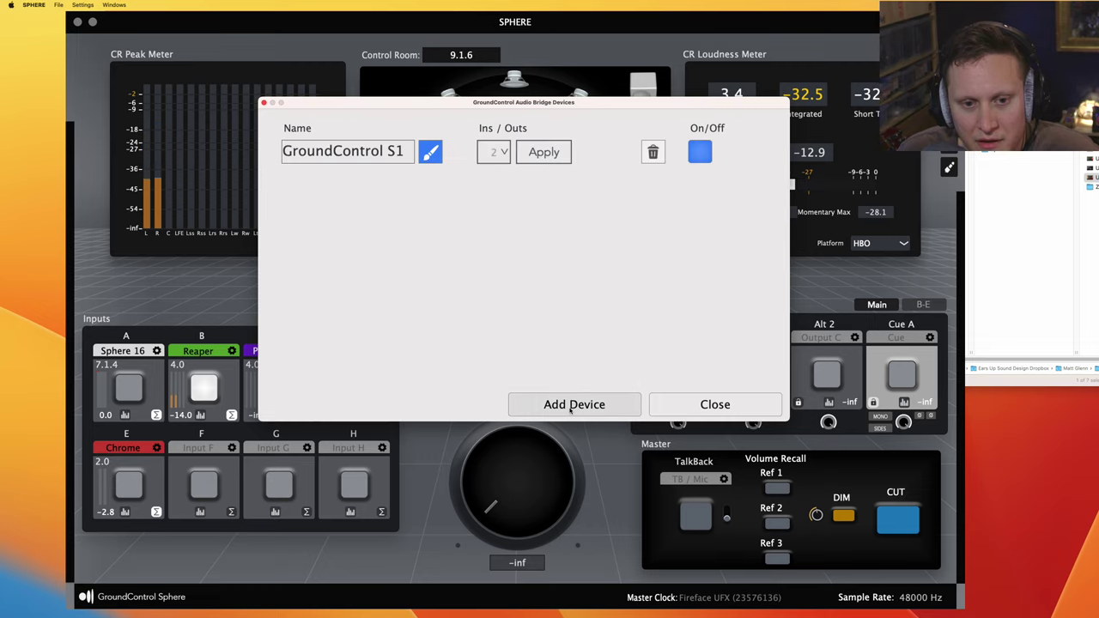
Name the device 'Bridge 1', give it 4 ins/outs, apply, and close the list
left_click(429, 153)
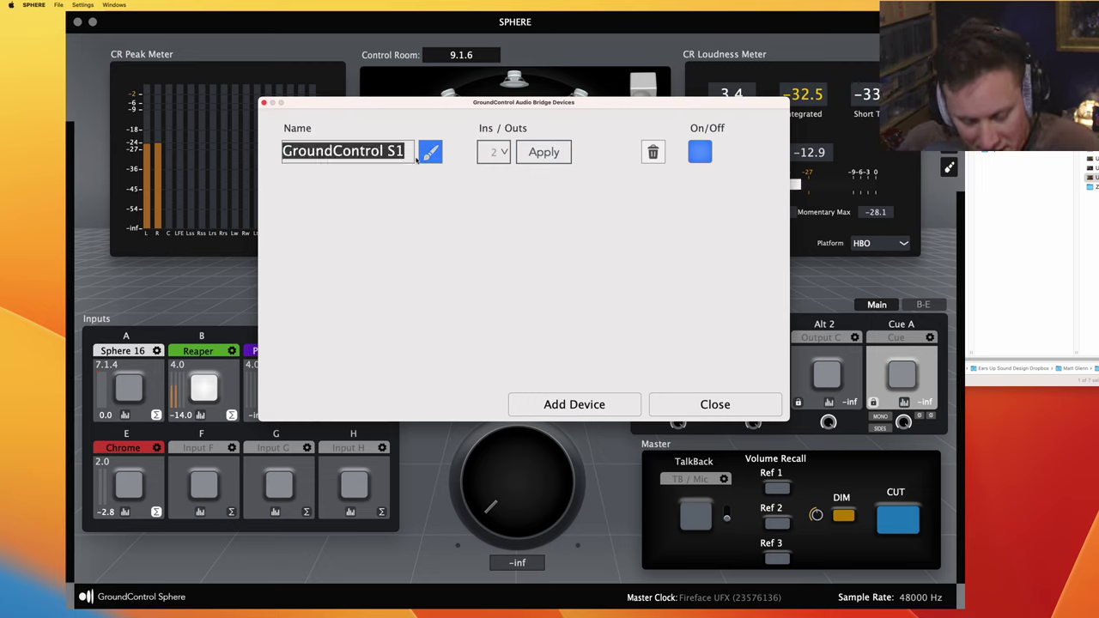
type("Bridge")
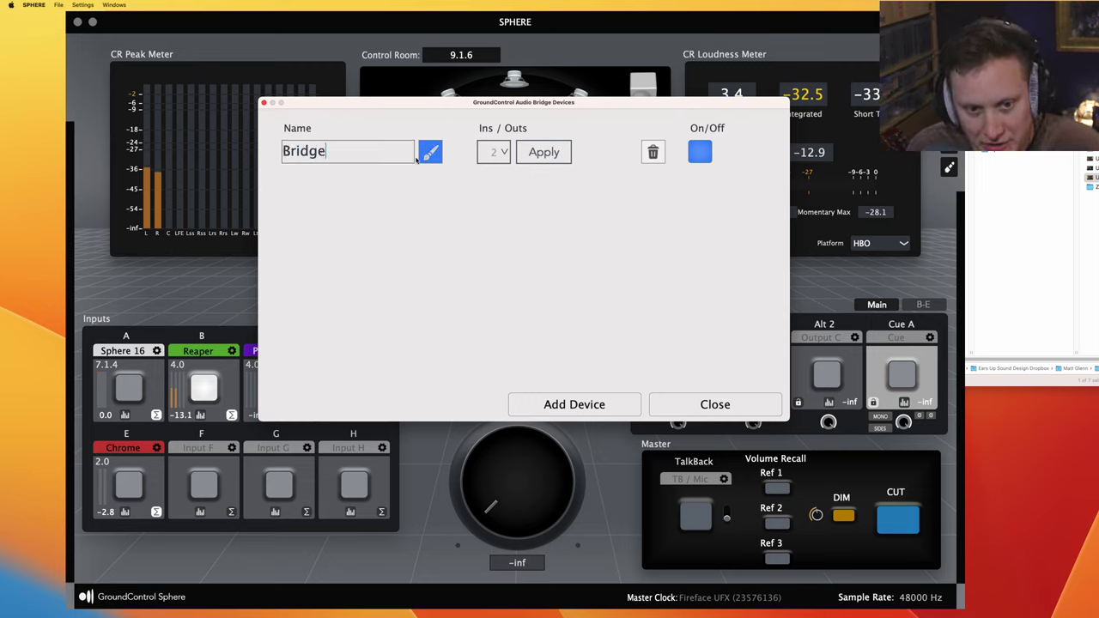
type(" 1")
left_click(503, 151)
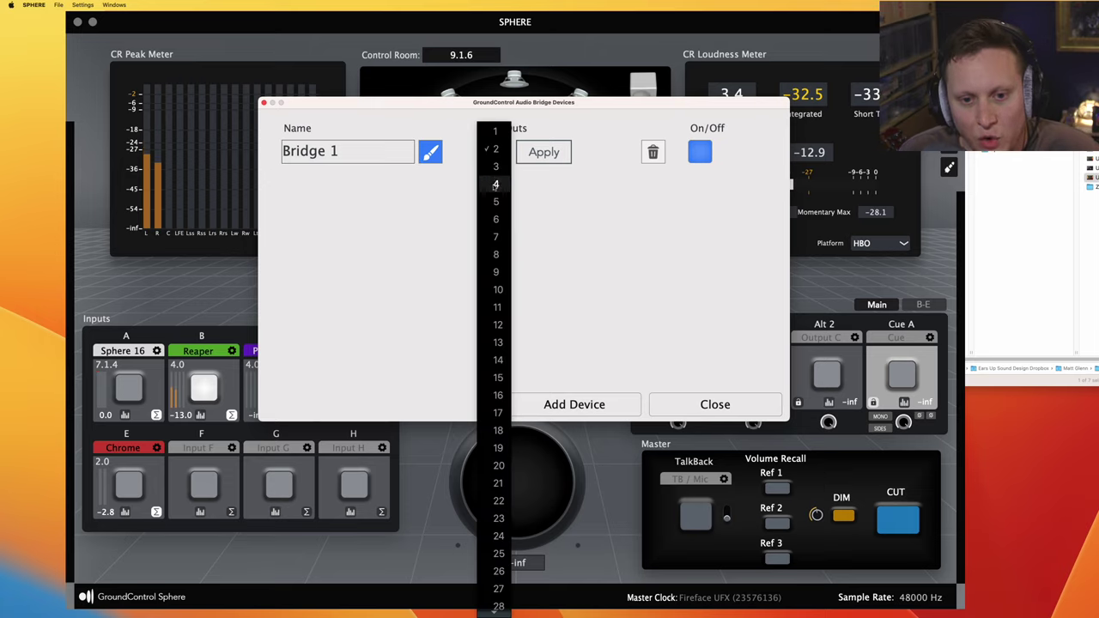
left_click(498, 186)
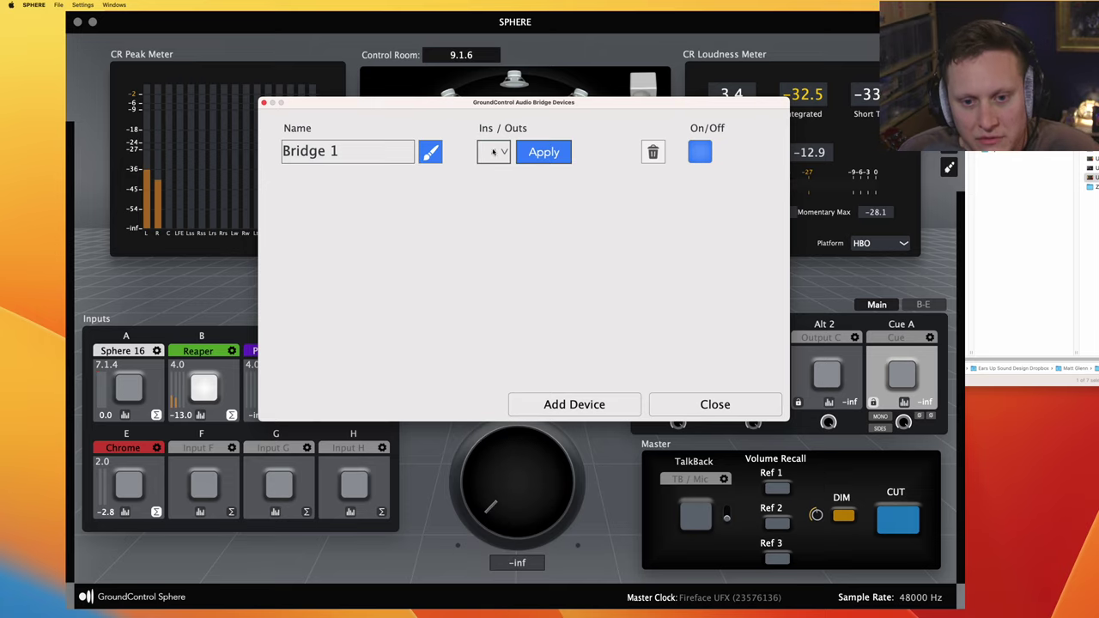
left_click(546, 153)
left_click_drag(562, 101, 568, 101)
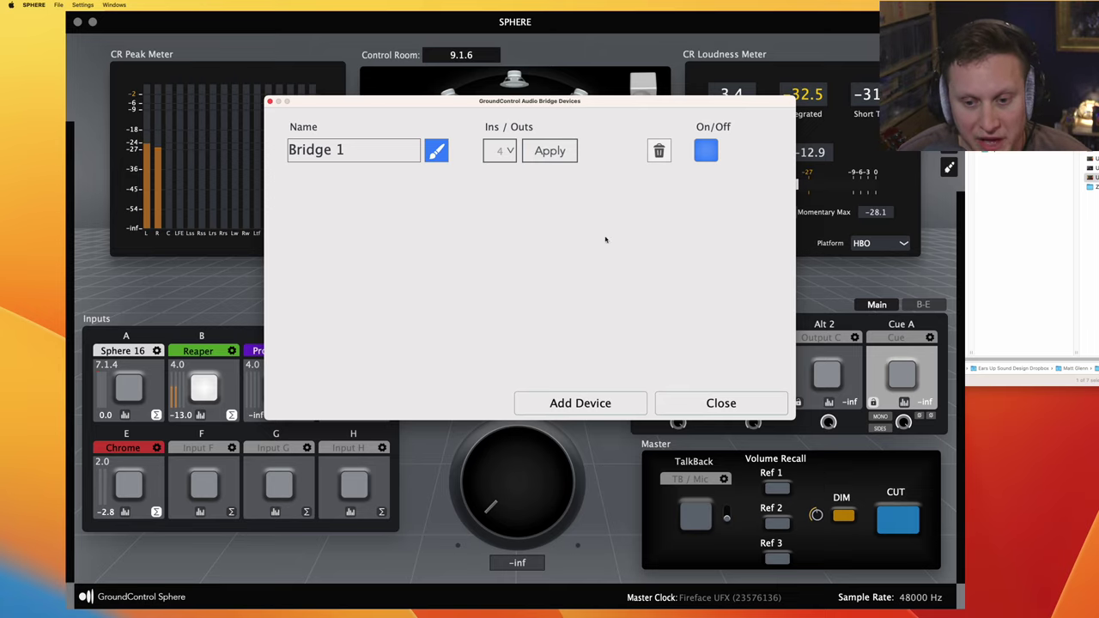
left_click(724, 402)
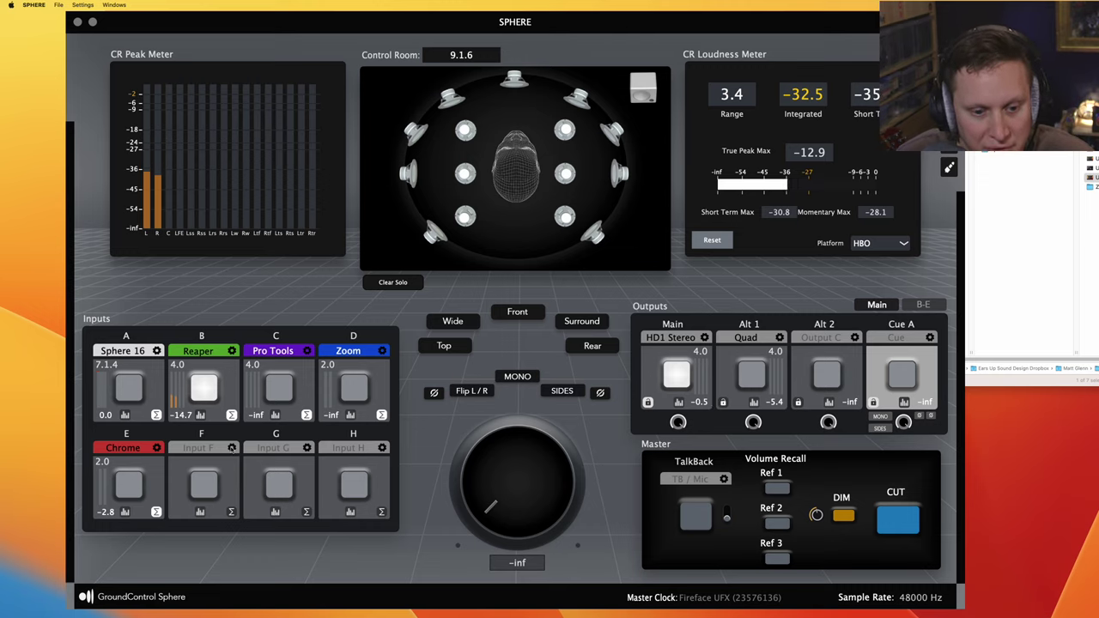
Set input F's Input Audio Device to Bridge 1 > Quad
left_click(231, 448)
left_click_drag(266, 75, 433, 56)
left_click(598, 113)
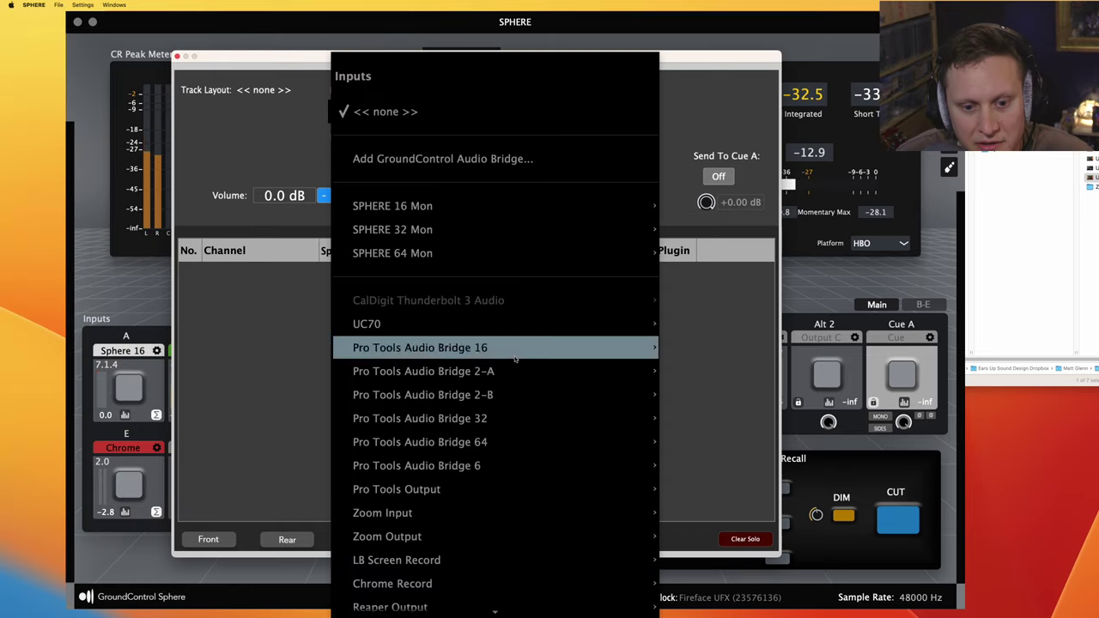
mouse_move(514, 355)
mouse_move(467, 604)
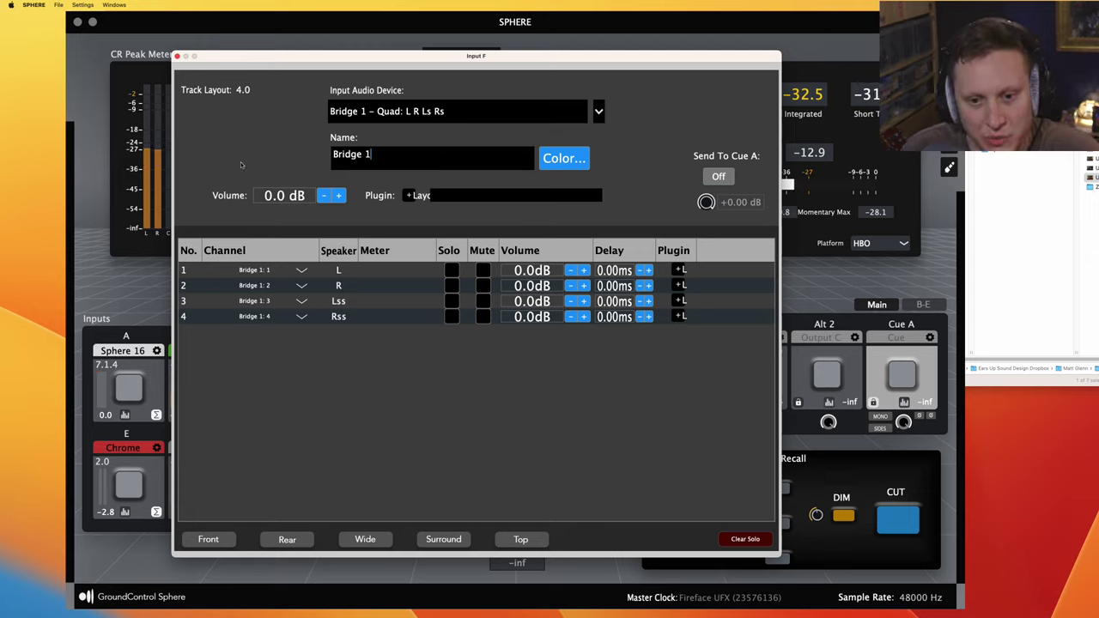
Change input F's colour from red to teal and close its settings
left_click(564, 160)
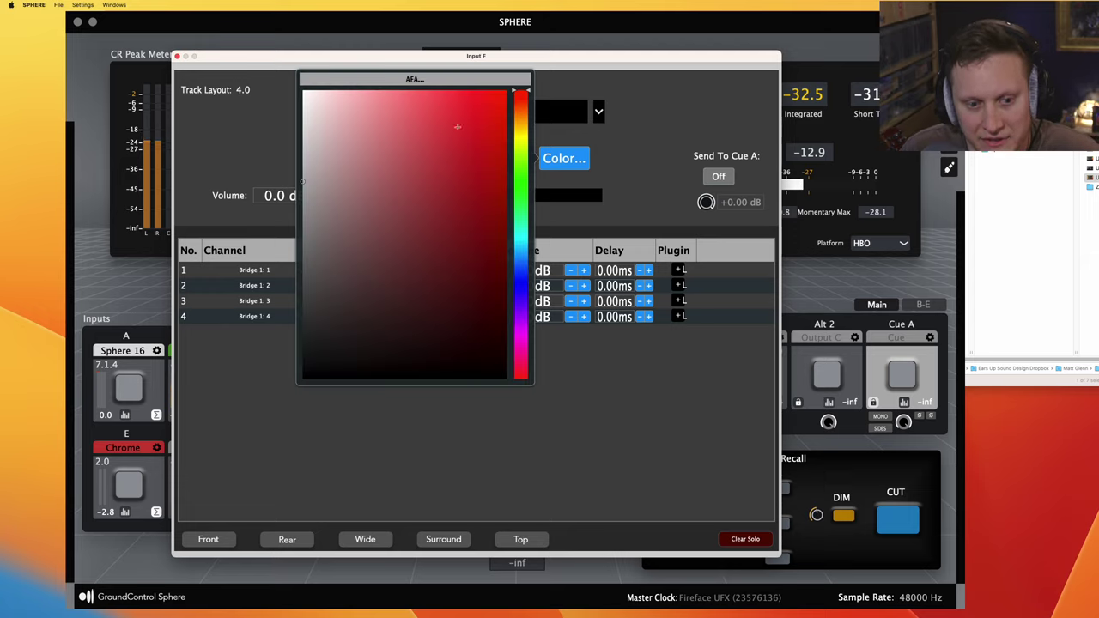
left_click_drag(522, 286, 523, 232)
left_click(645, 130)
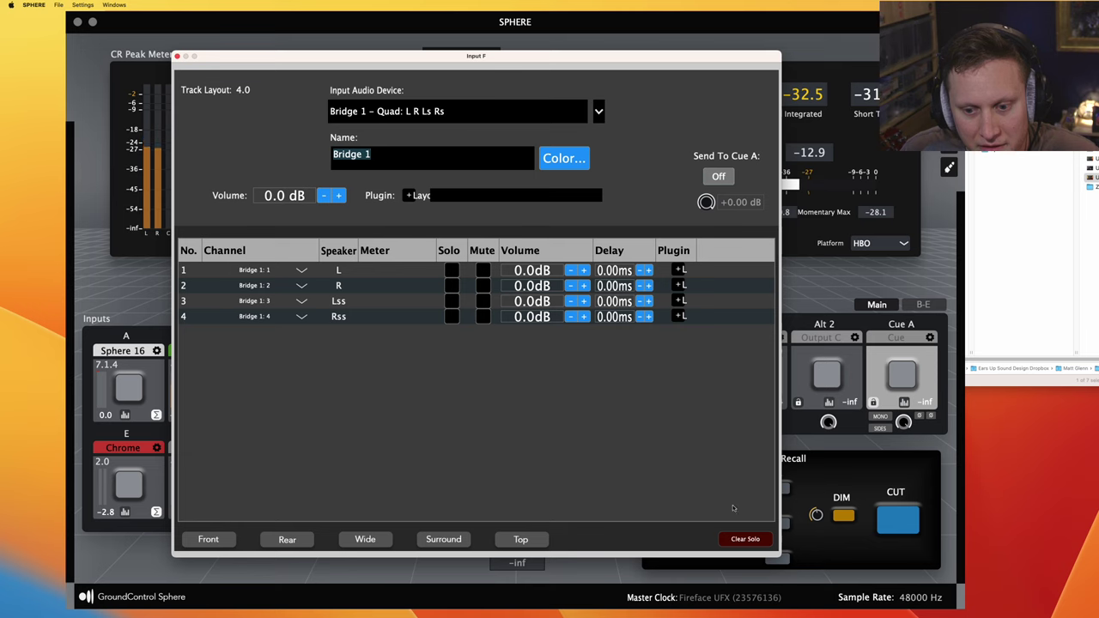
left_click(177, 56)
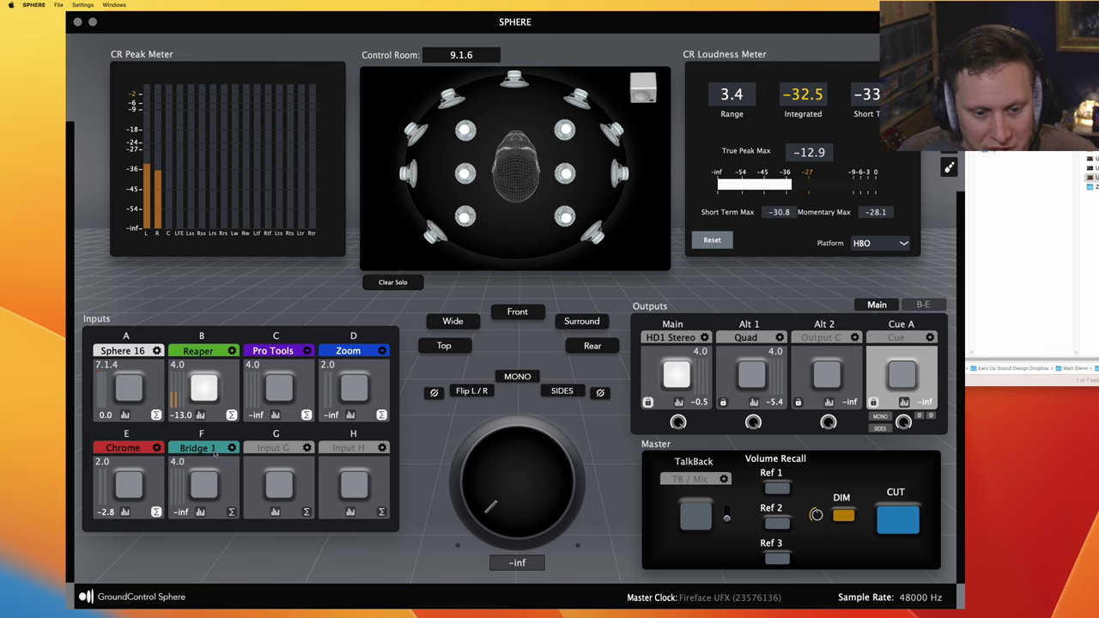
Open the Reaper input settings and nudge Volume down and back to 0.0 dB
left_click(231, 351)
left_click_drag(291, 66, 454, 47)
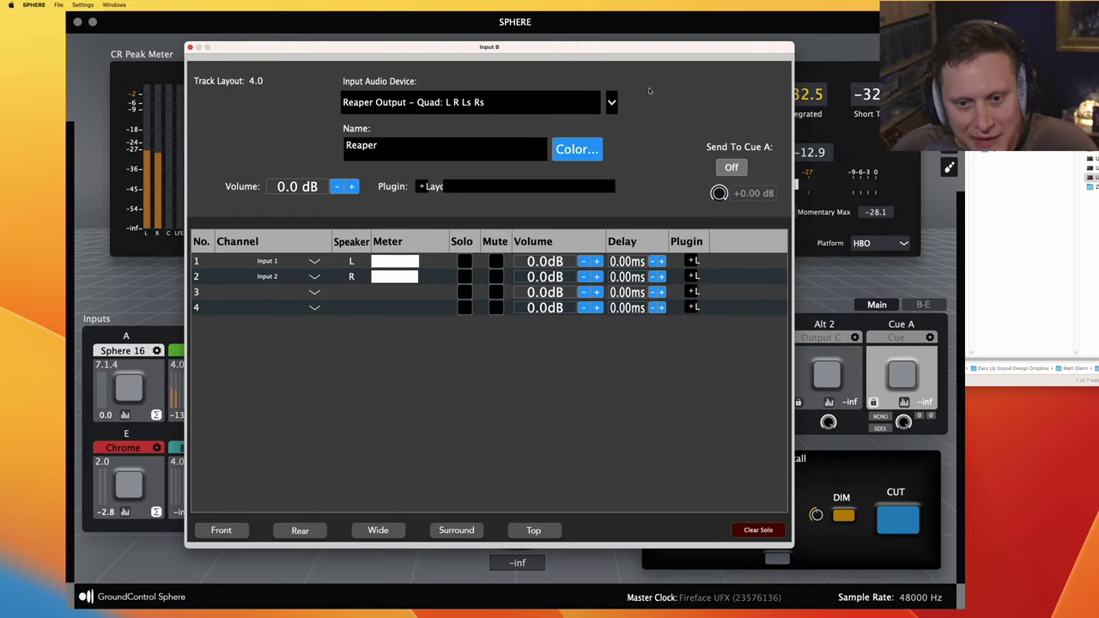
left_click(337, 186)
left_click(337, 186)
left_click(336, 186)
left_click(336, 187)
left_click(351, 186)
left_click(351, 187)
left_click(351, 186)
left_click(351, 186)
left_click_drag(515, 48, 412, 32)
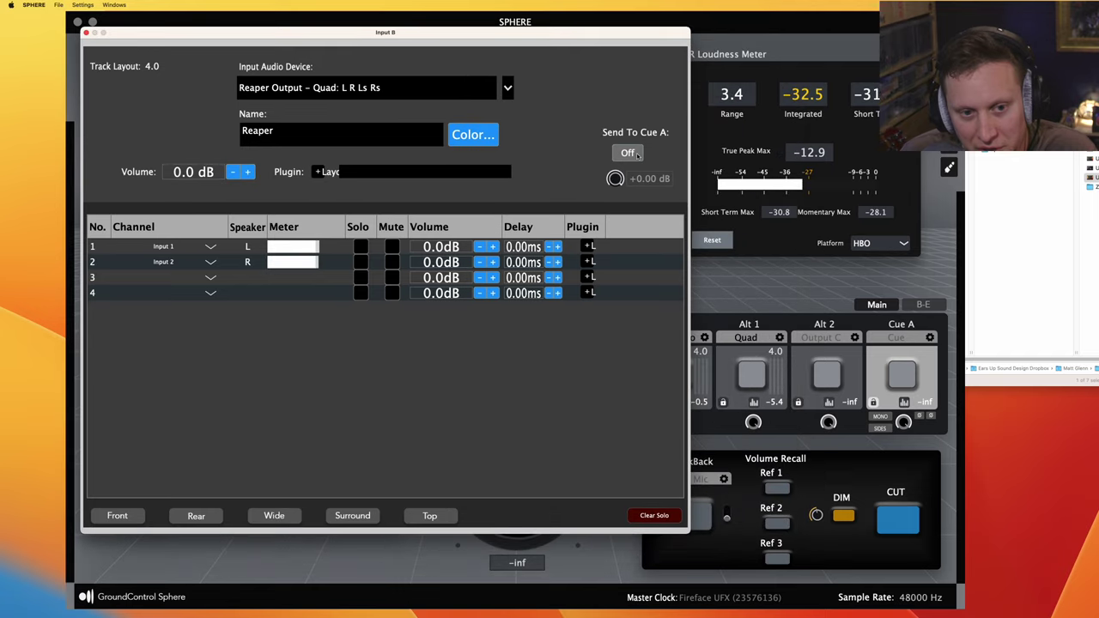
Toggle the Reaper input's Send To Cue A on and back off
left_click(635, 154)
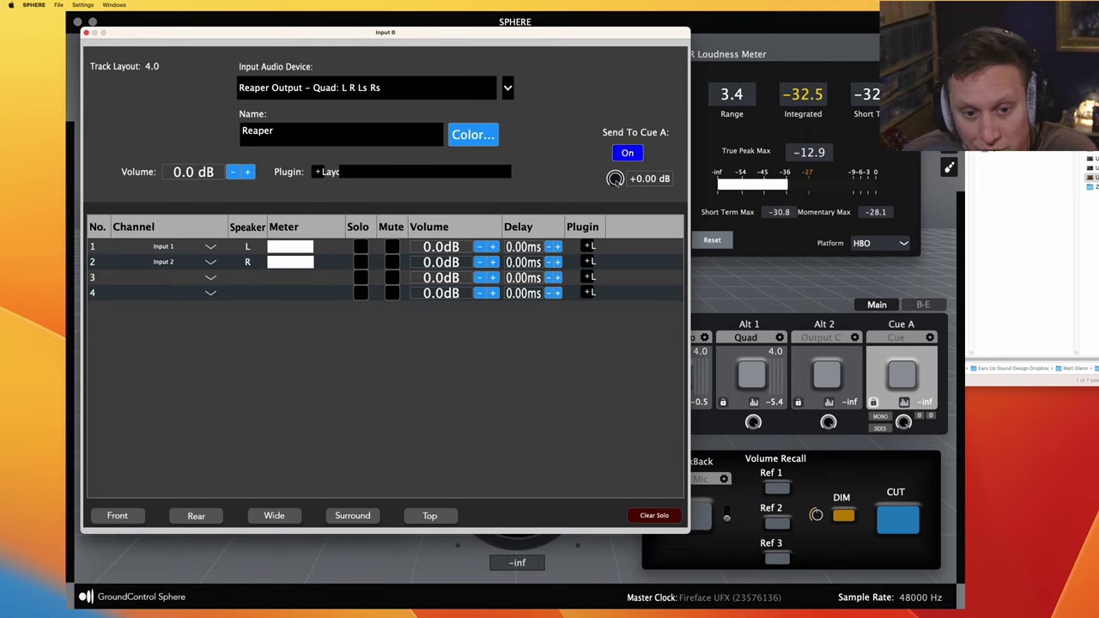
left_click(628, 153)
left_click_drag(451, 31, 554, 25)
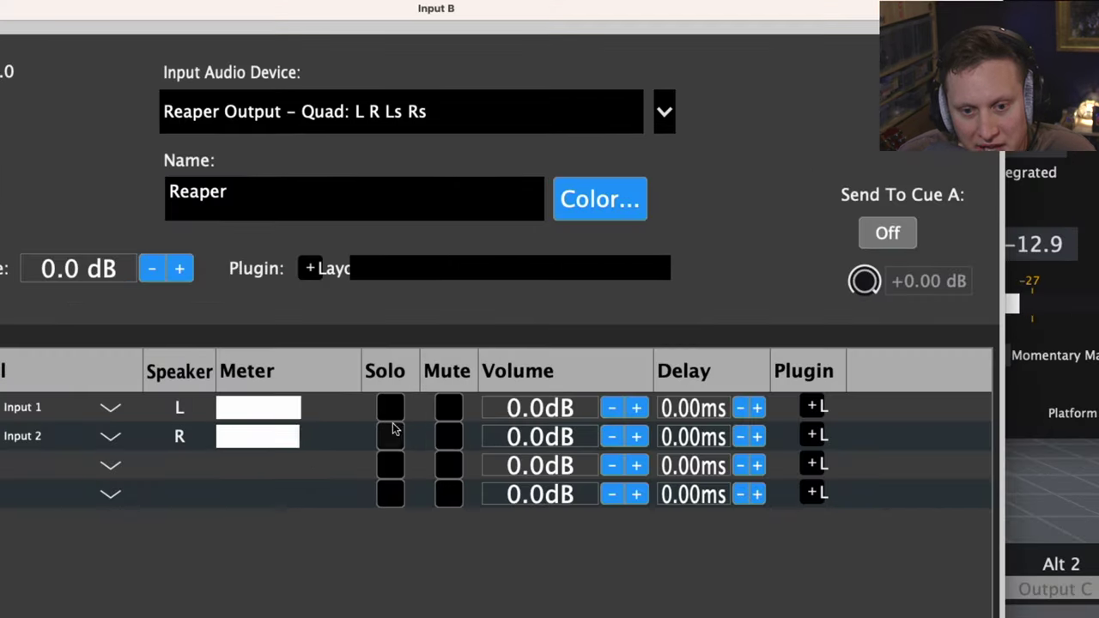
left_click(466, 242)
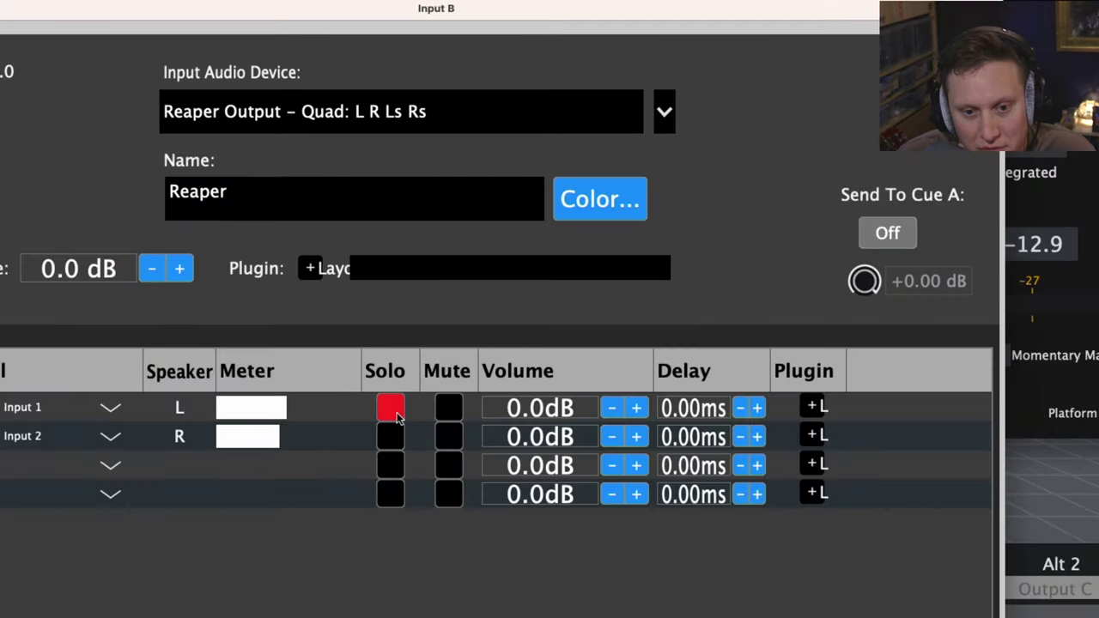
left_click(398, 416)
left_click(397, 434)
left_click(397, 404)
left_click(452, 412)
left_click(450, 408)
left_click(449, 436)
left_click(449, 436)
left_click(450, 408)
left_click(450, 408)
left_click(611, 411)
left_click(611, 411)
left_click(637, 409)
left_click(639, 409)
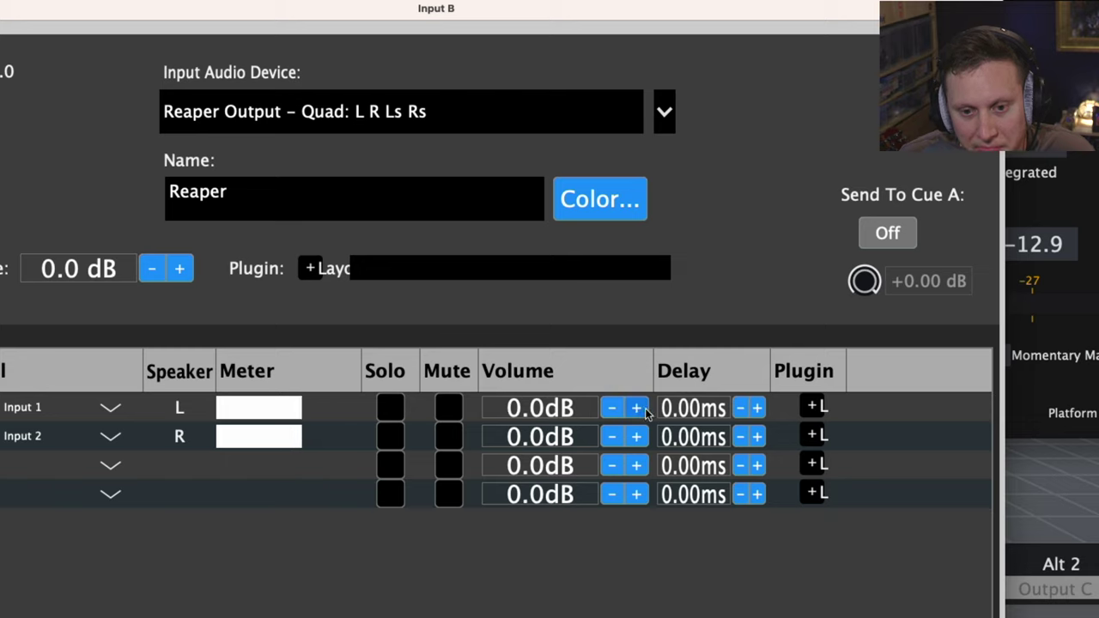
left_click(757, 407)
left_click(757, 407)
left_click(757, 407)
left_click(757, 407)
left_click(757, 407)
left_click(757, 407)
left_click(739, 409)
left_click(739, 409)
left_click(739, 409)
left_click(739, 409)
left_click(739, 409)
left_click(739, 409)
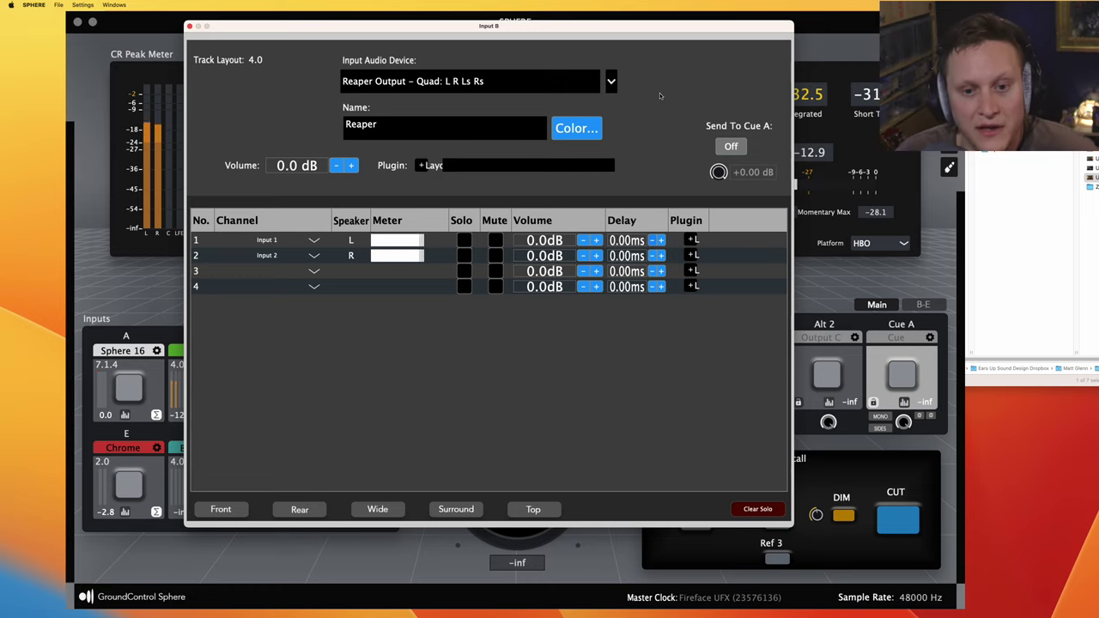
Dismiss channel 1's plugin list without choosing one and turn the master level knob up
left_click(691, 240)
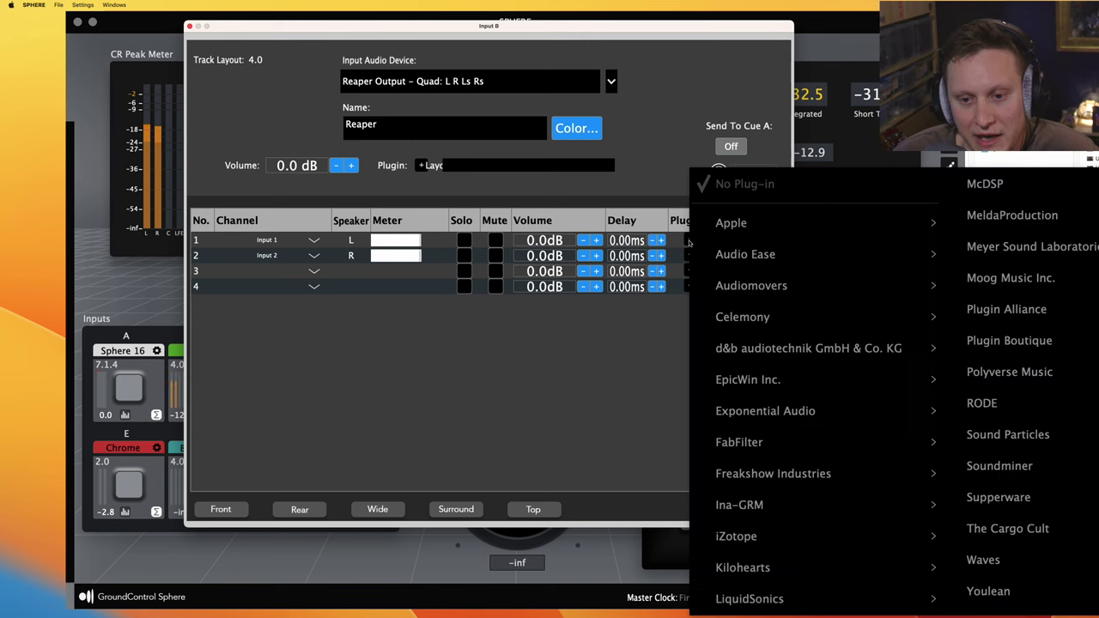
mouse_move(739, 230)
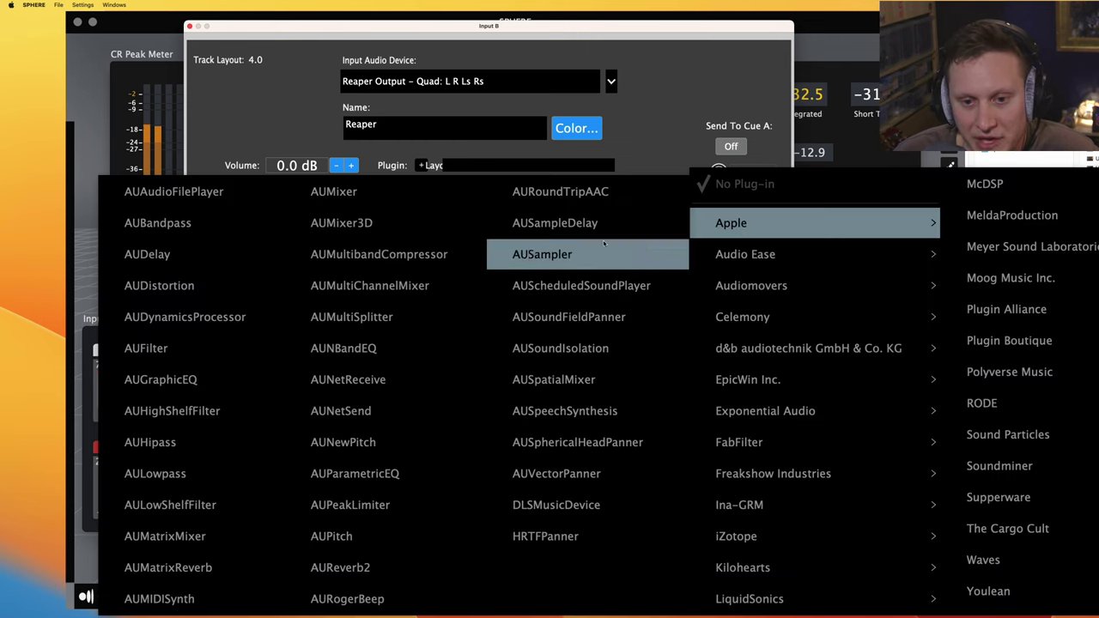
left_click(718, 82)
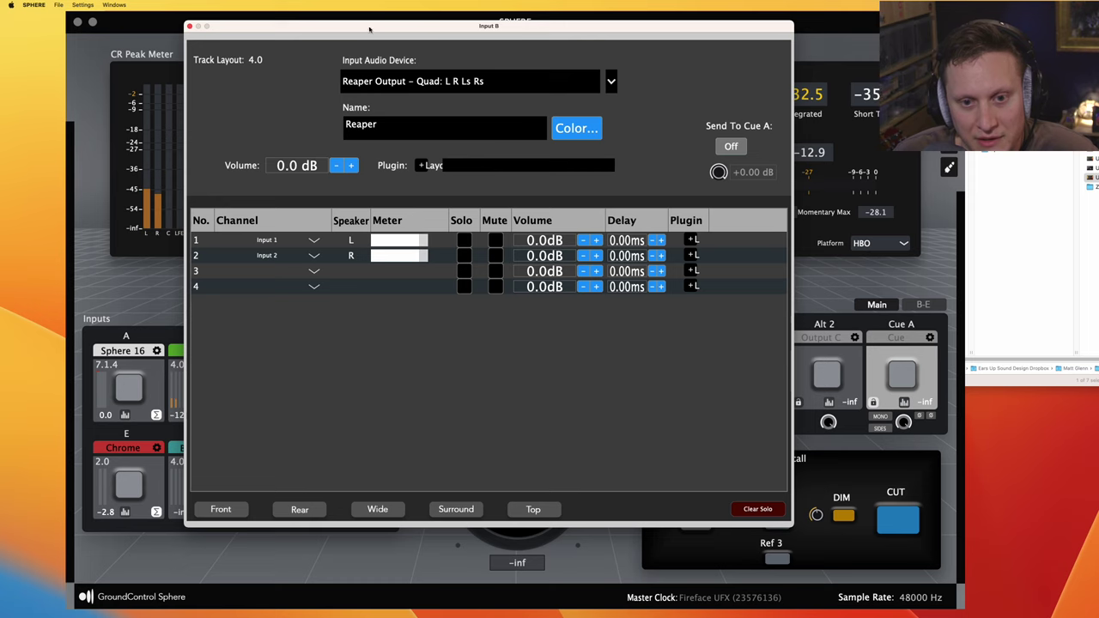
left_click_drag(371, 28, 758, 40)
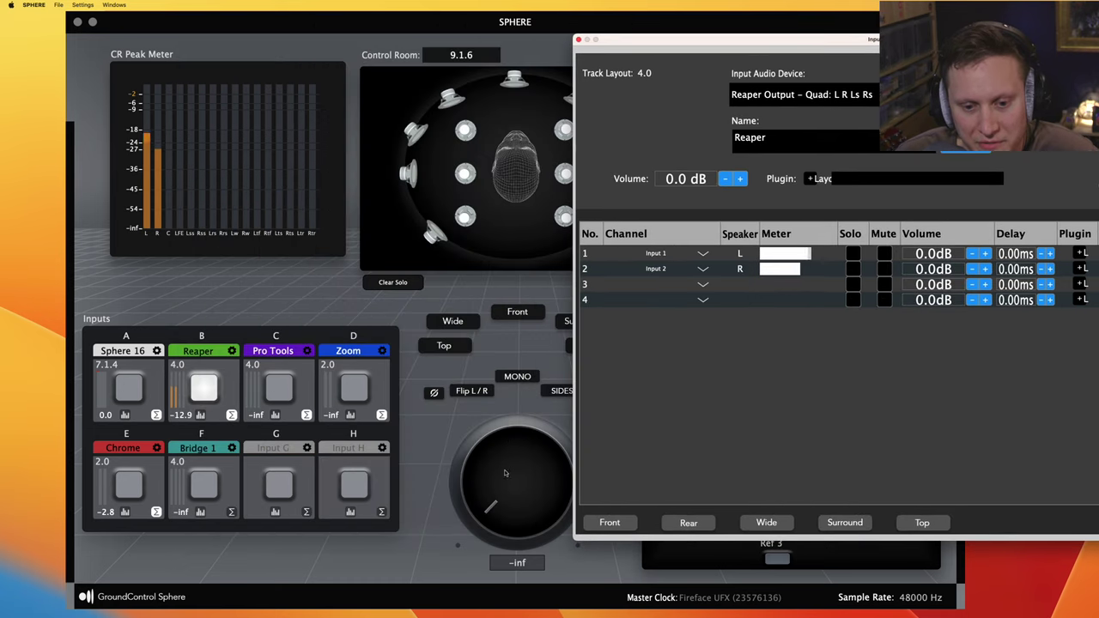
left_click(497, 423)
left_click_drag(497, 423, 506, 376)
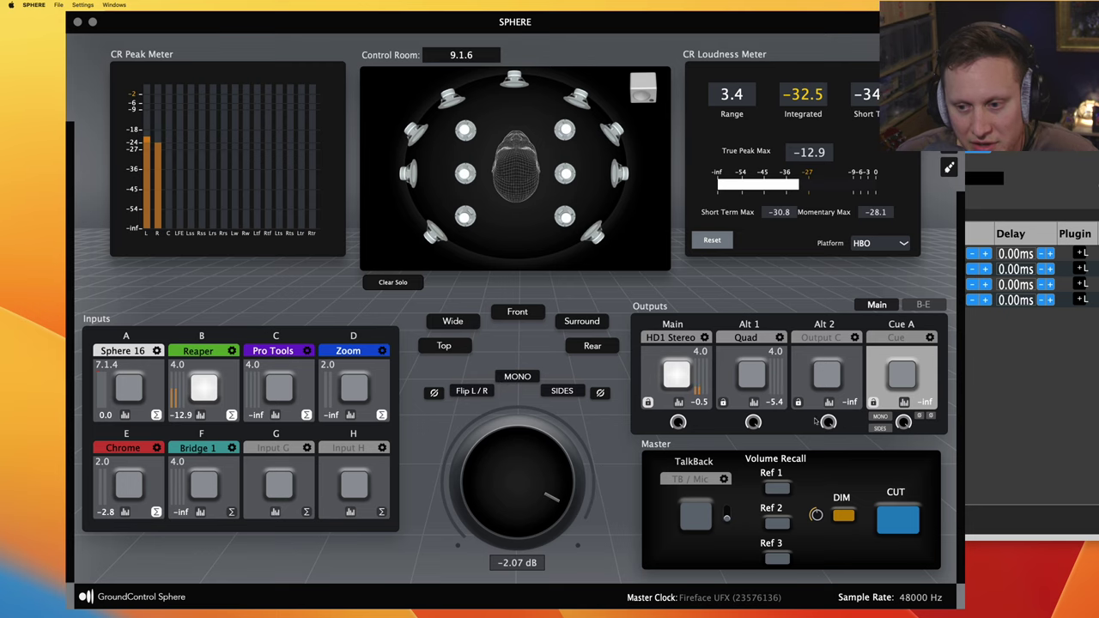
left_click(880, 44)
left_click_drag(880, 44, 571, 35)
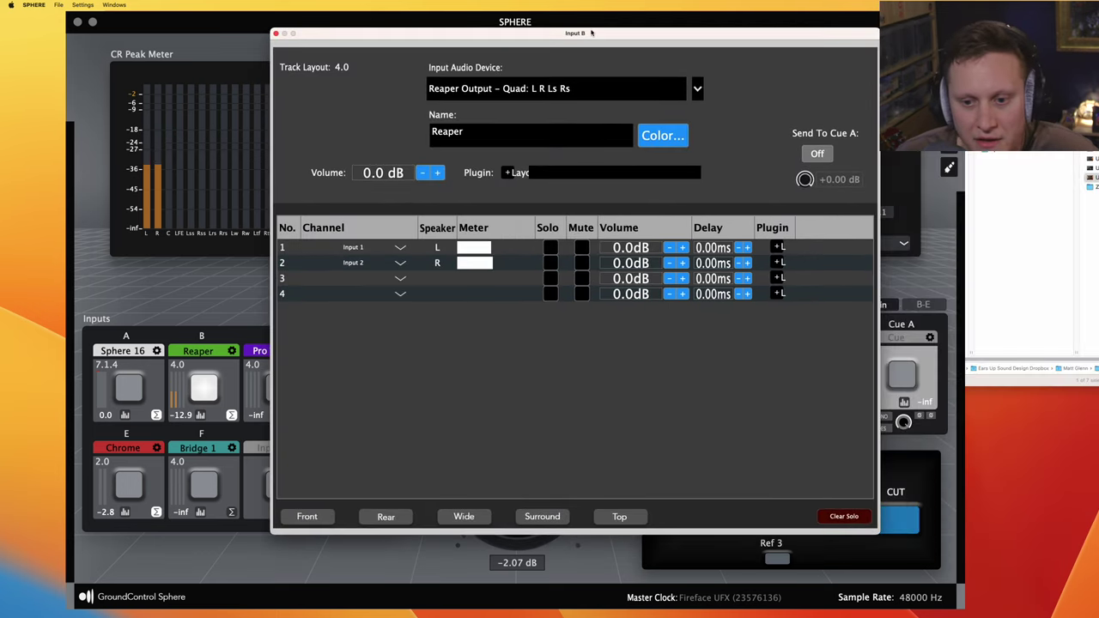
Load FabFilter Pro-Q 3 on channel 1 and boost band 2 into a +14.44 dB bell
left_click(778, 248)
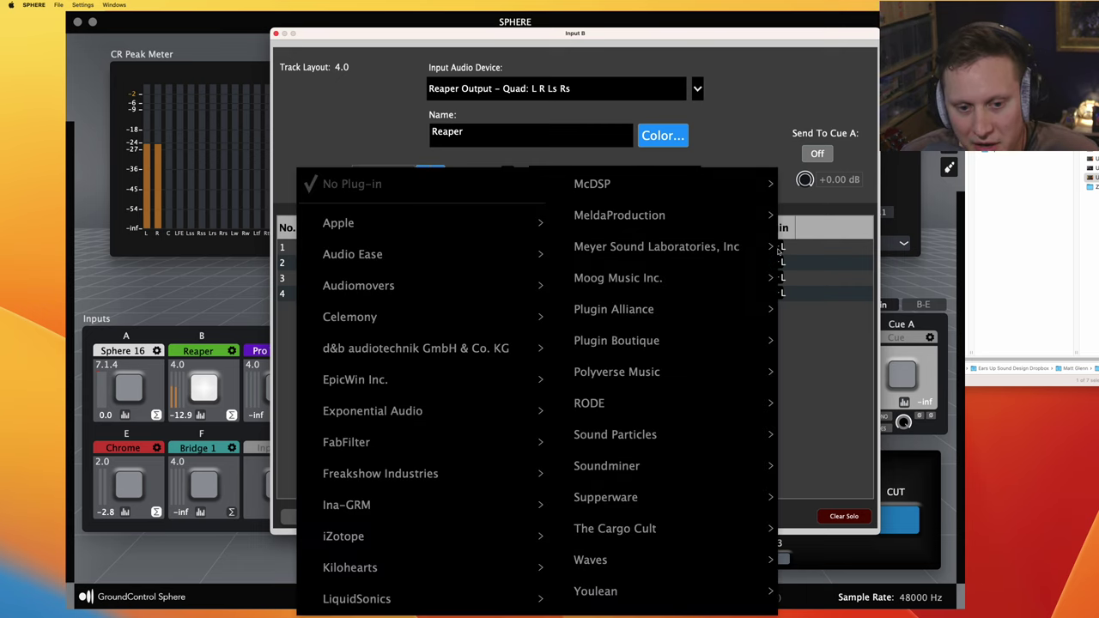
mouse_move(447, 449)
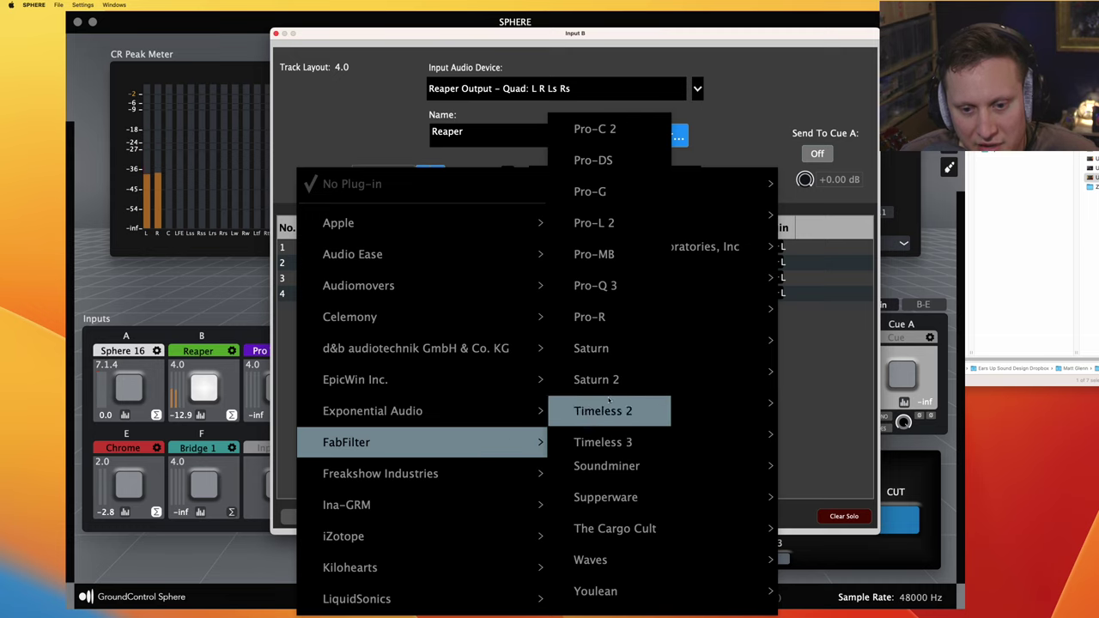
left_click(626, 292)
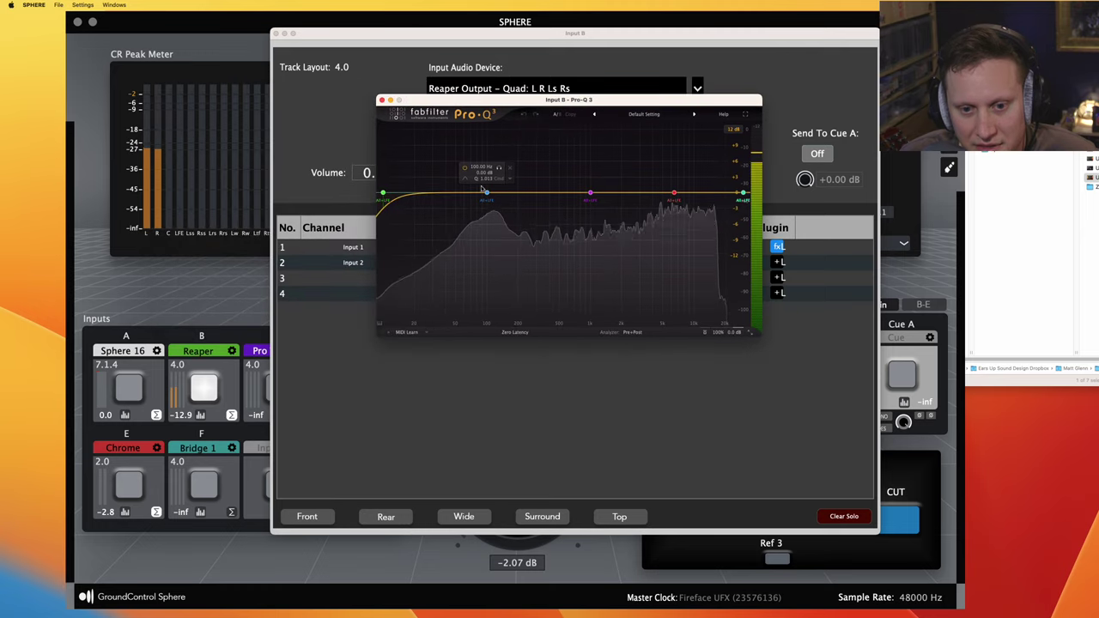
mouse_move(487, 192)
left_mouse_down()
mouse_move(486, 115)
mouse_move(483, 223)
mouse_move(480, 207)
left_mouse_up()
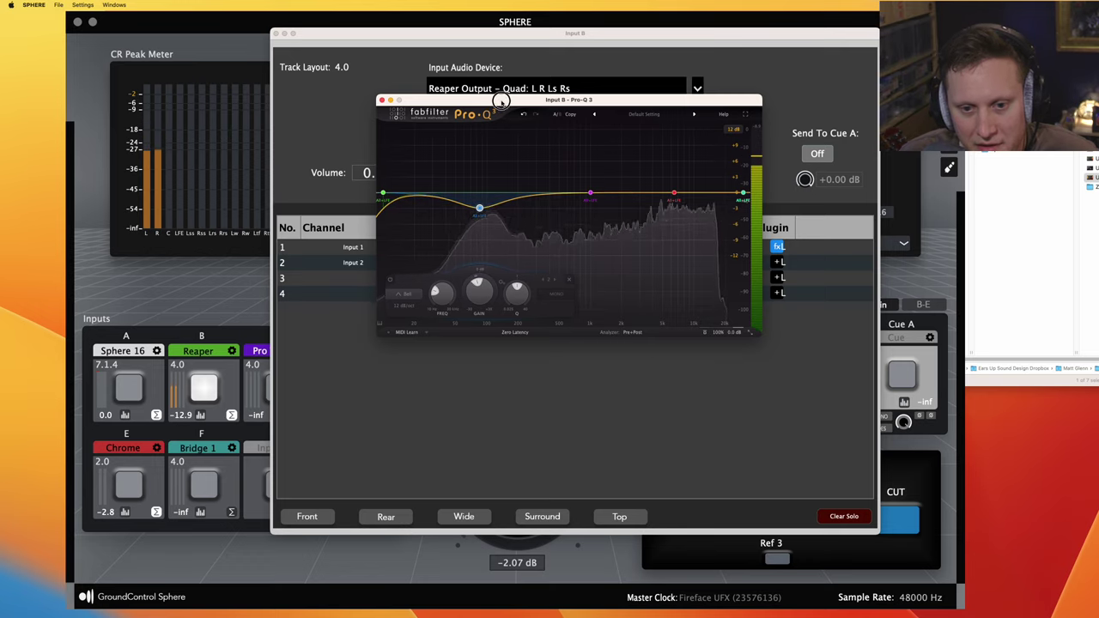
left_click_drag(502, 102, 941, 22)
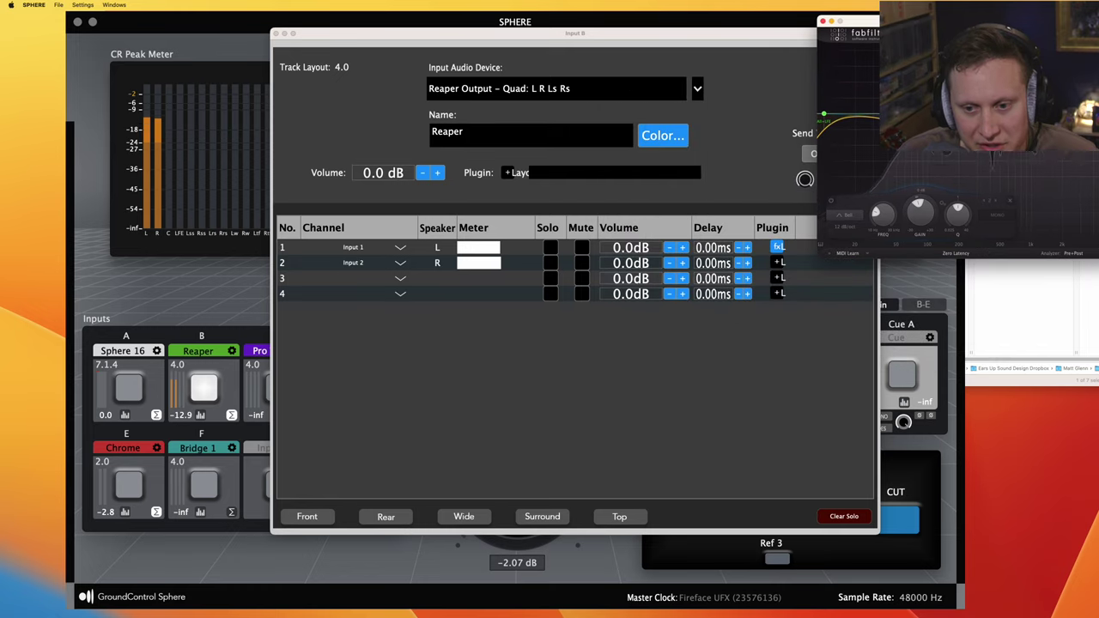
Remove Pro-Q 3 from channel 1, then show Exponential Audio plugins for the whole input
left_click(767, 245)
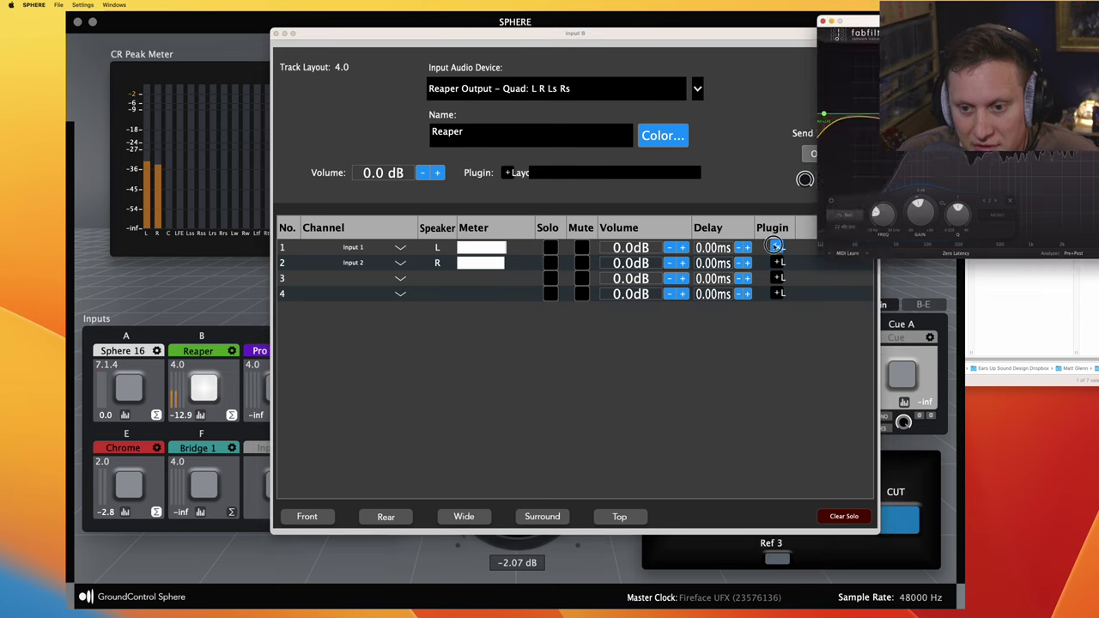
left_click(777, 246)
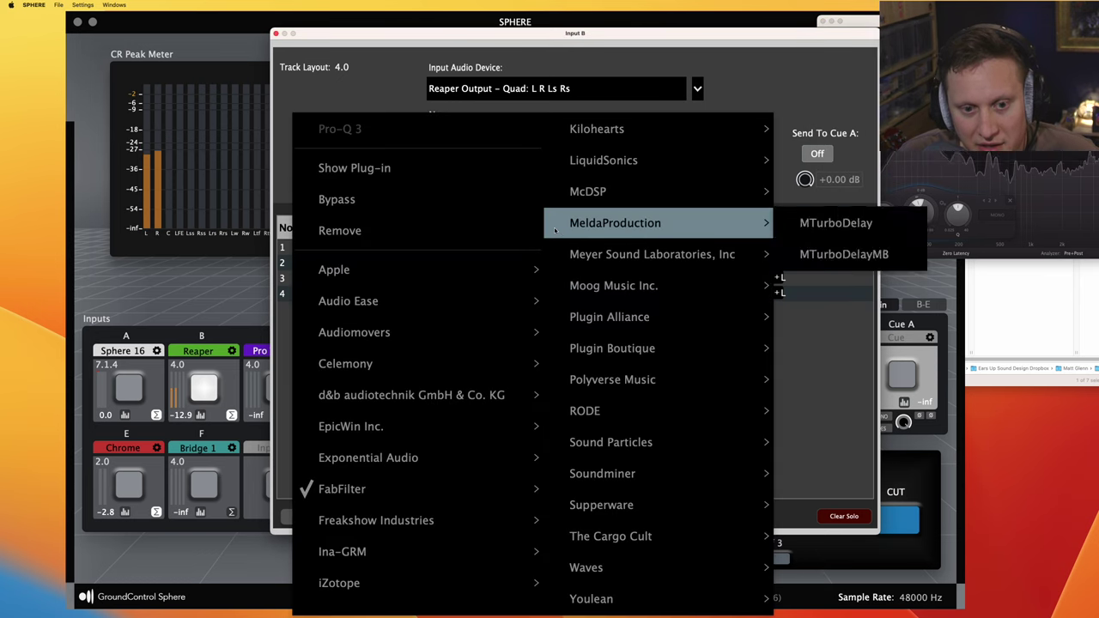
left_click(490, 230)
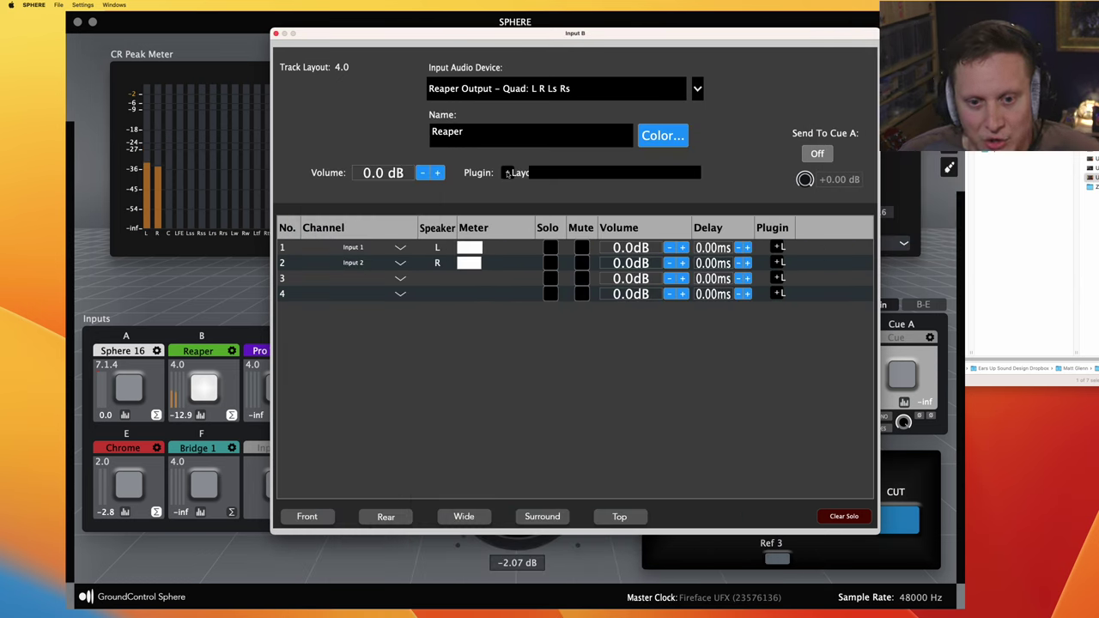
left_click(507, 173)
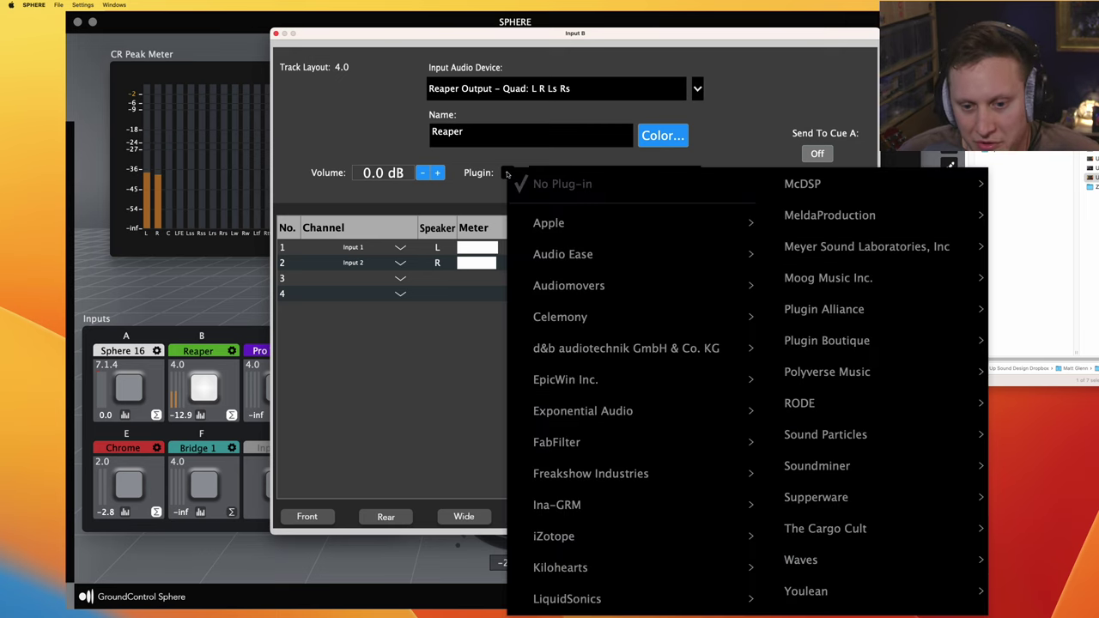
mouse_move(709, 413)
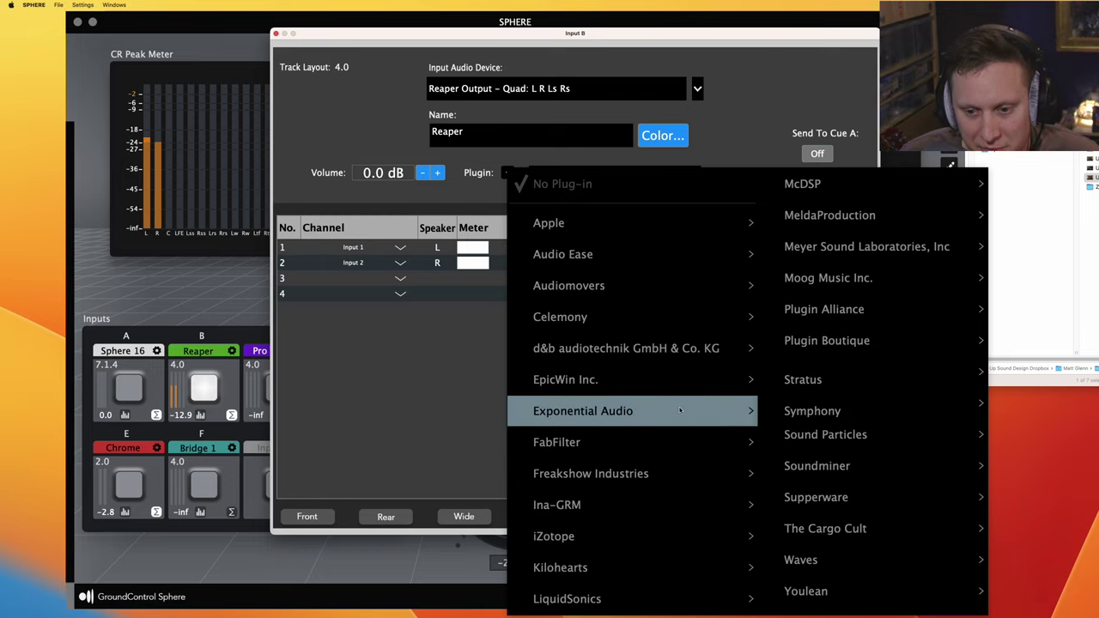
Load Stratus on the whole Reaper input and try the Stereo->Stereo, Stereo->Quad and Quad->Quad layouts
left_click(818, 380)
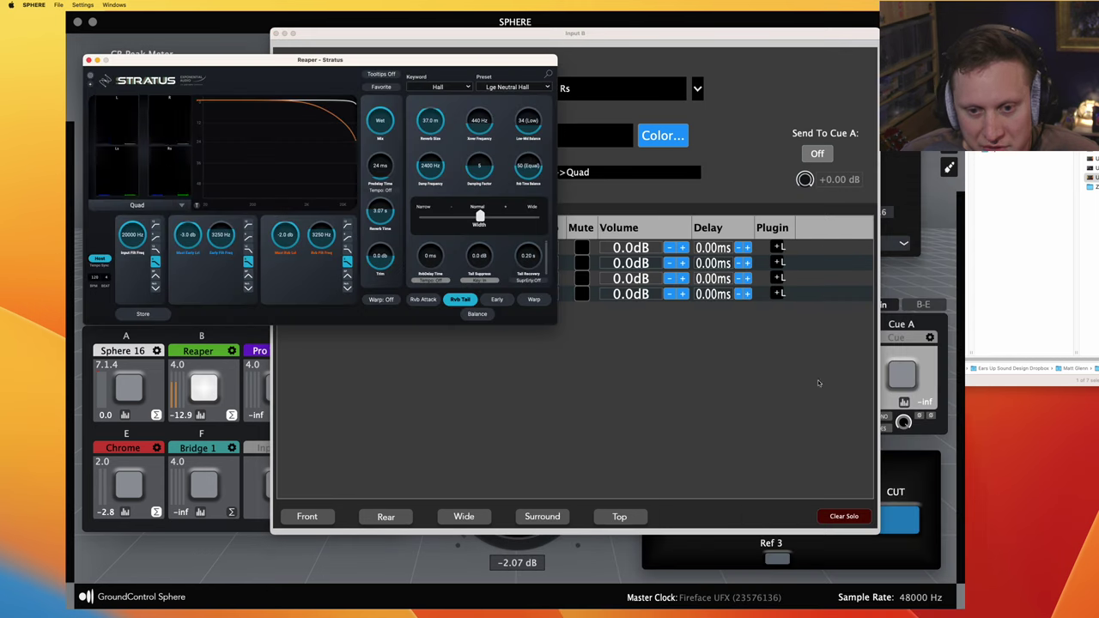
left_click_drag(439, 61, 1042, 75)
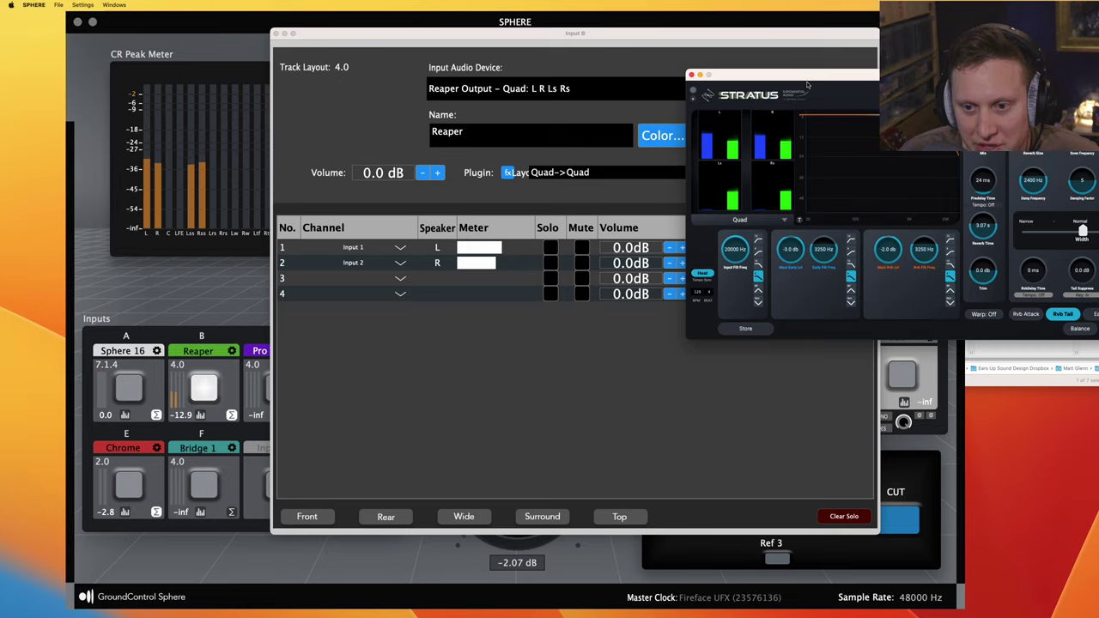
left_click(570, 174)
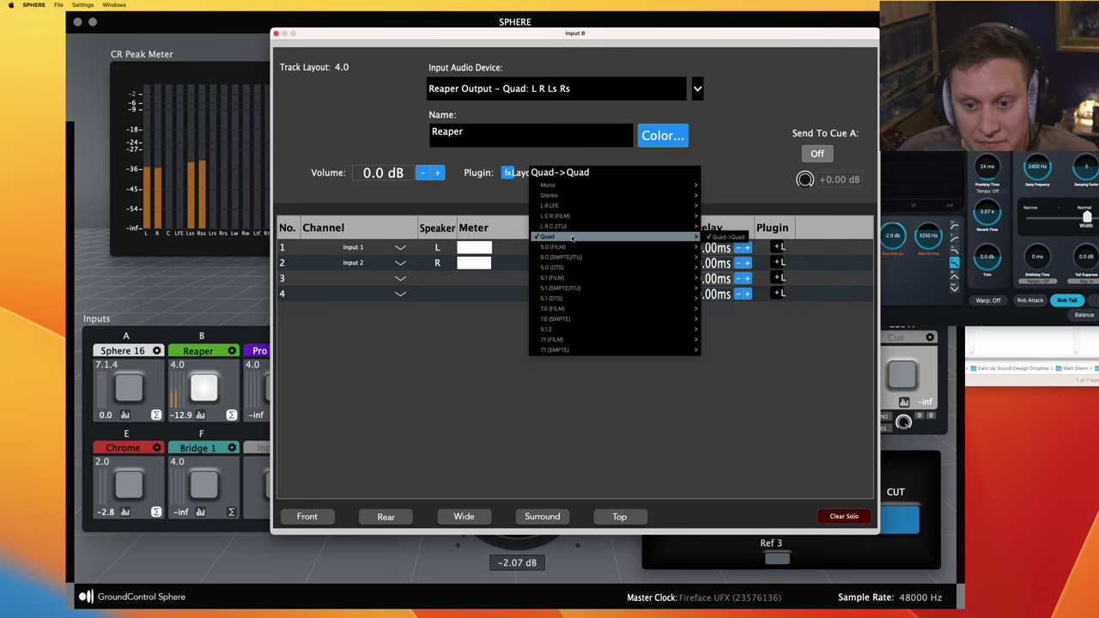
mouse_move(578, 194)
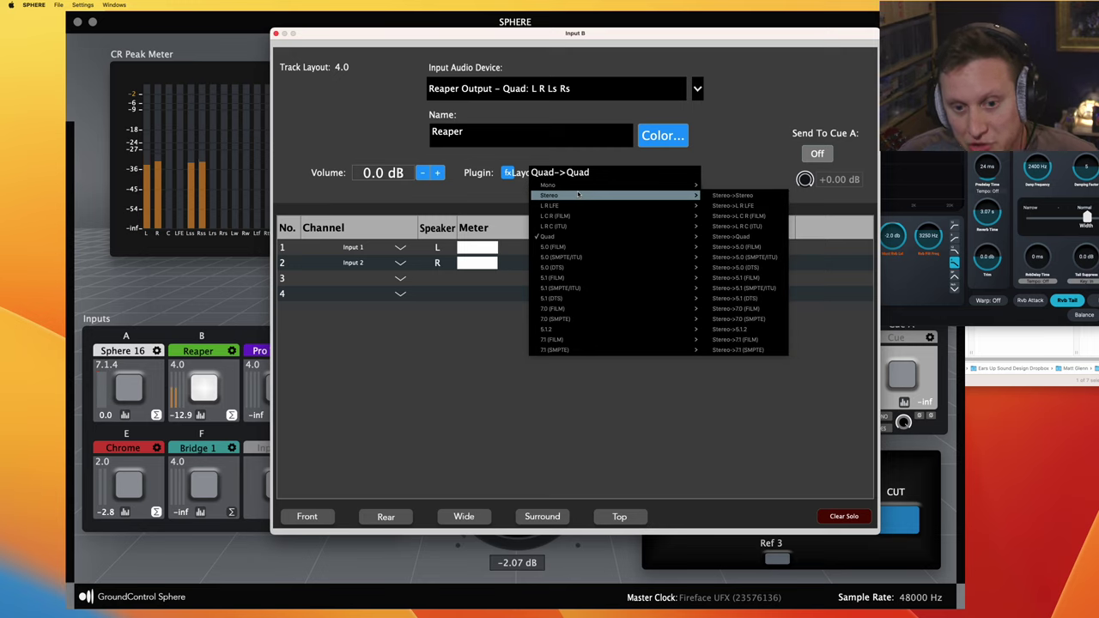
left_click(732, 195)
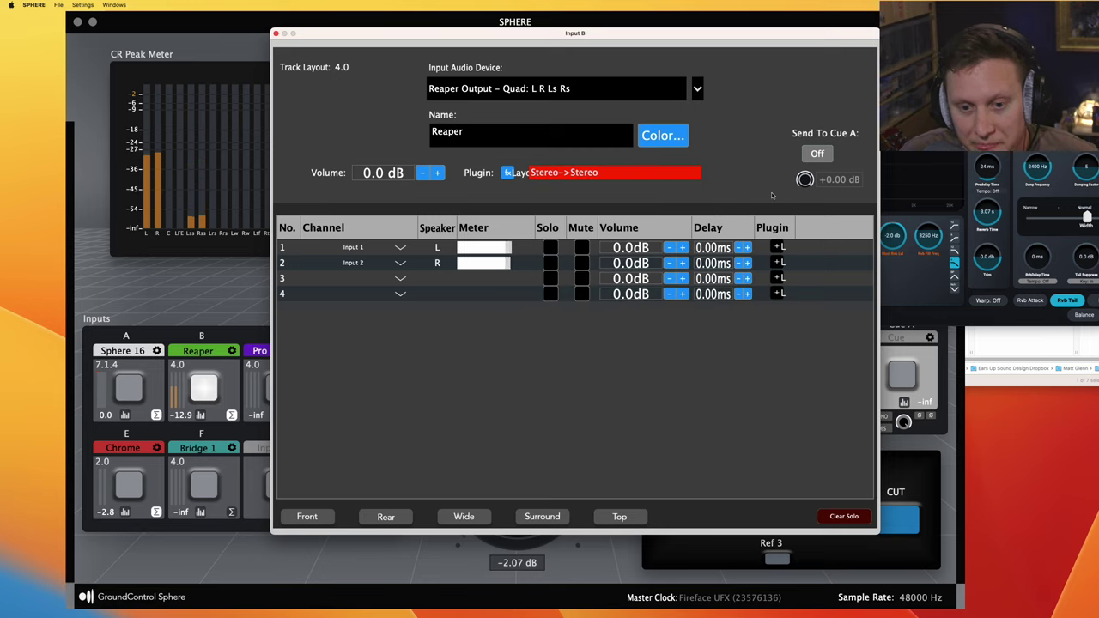
left_click(546, 172)
mouse_move(619, 195)
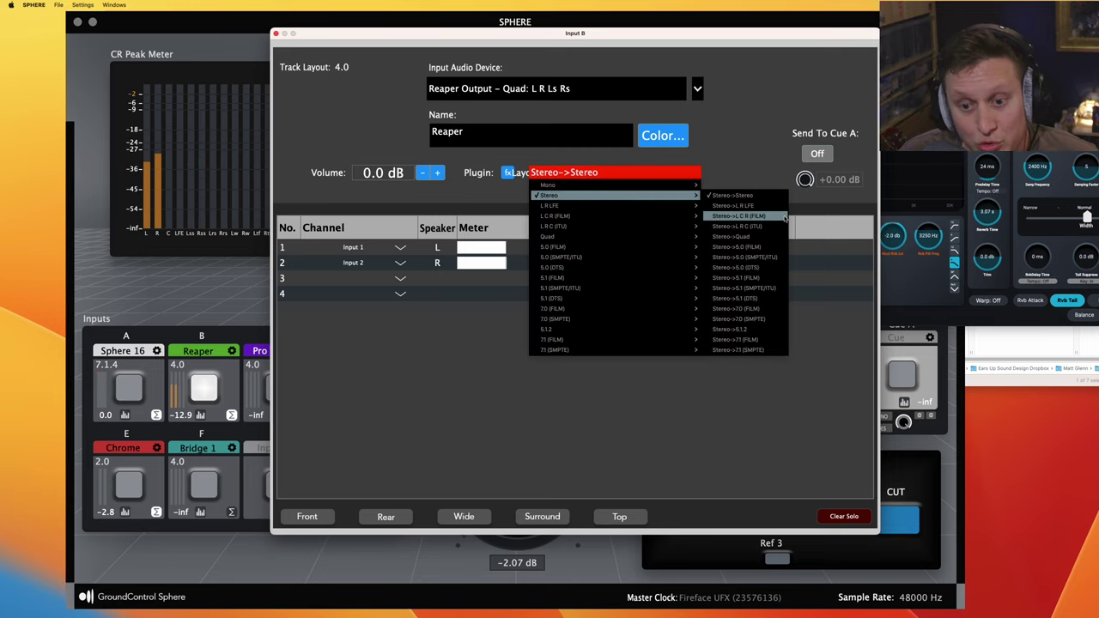
left_click(763, 236)
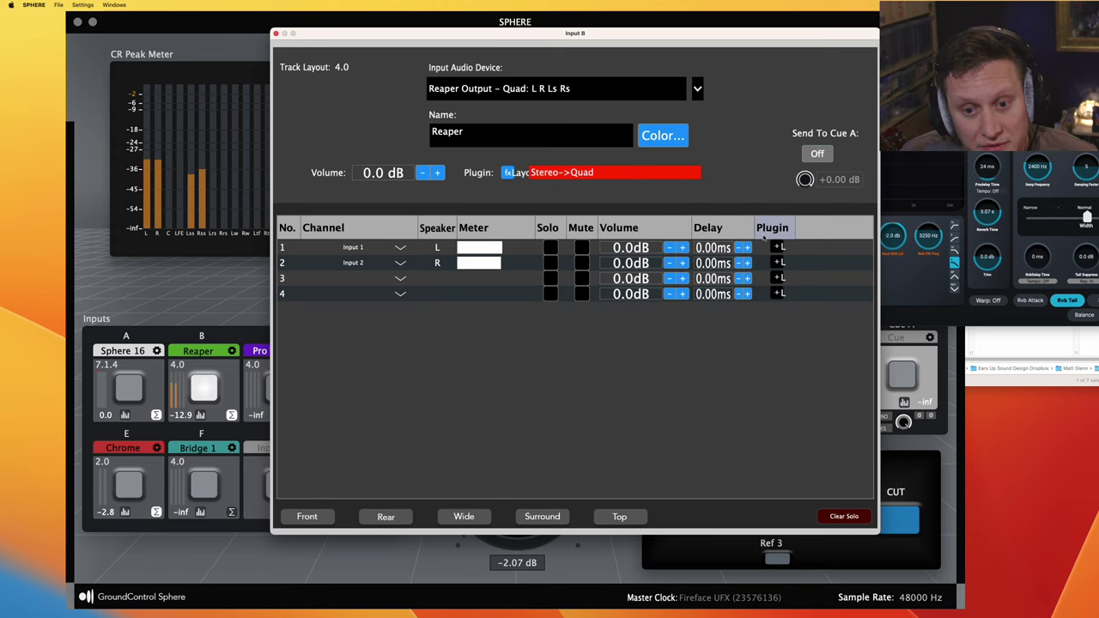
left_click(581, 173)
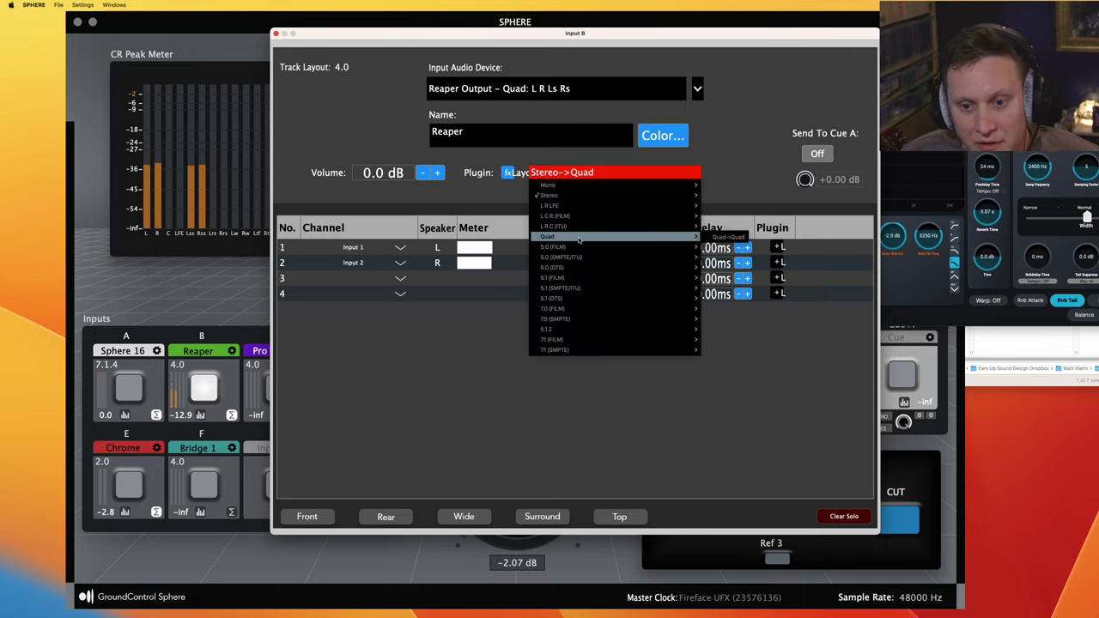
left_click(730, 239)
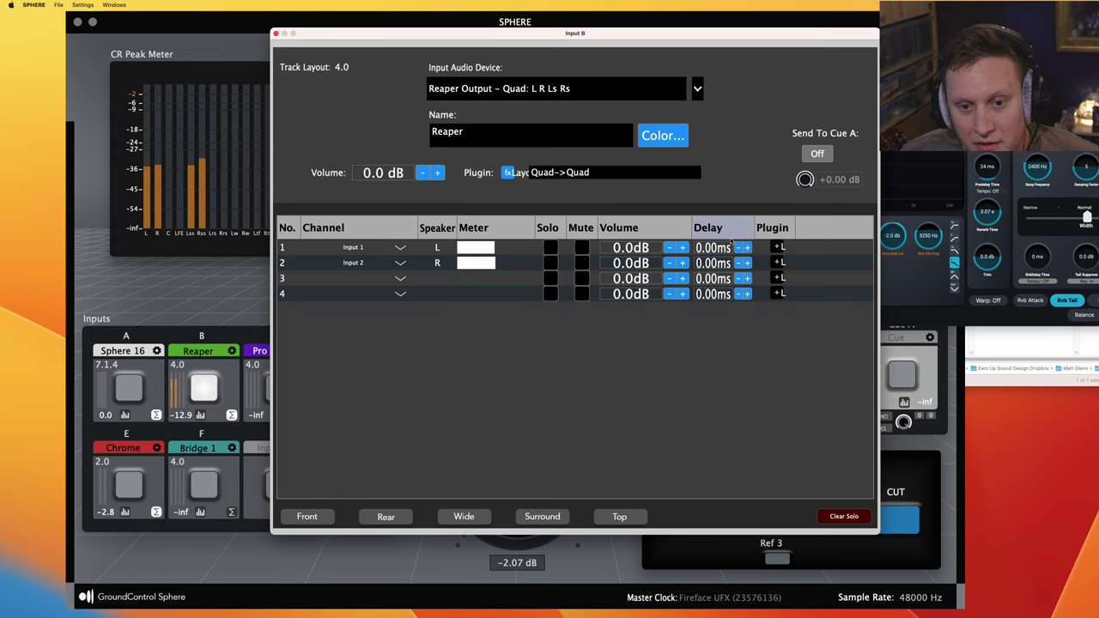
Show the Stratus window, then remove the plugin from the Reaper input
left_click(507, 173)
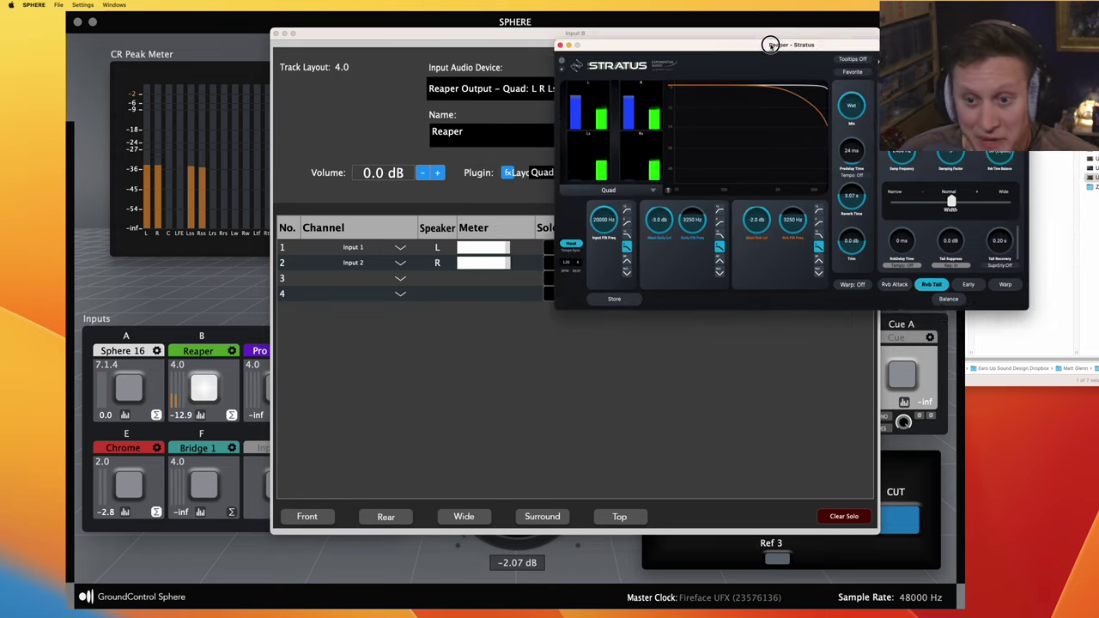
left_click_drag(770, 44, 810, 29)
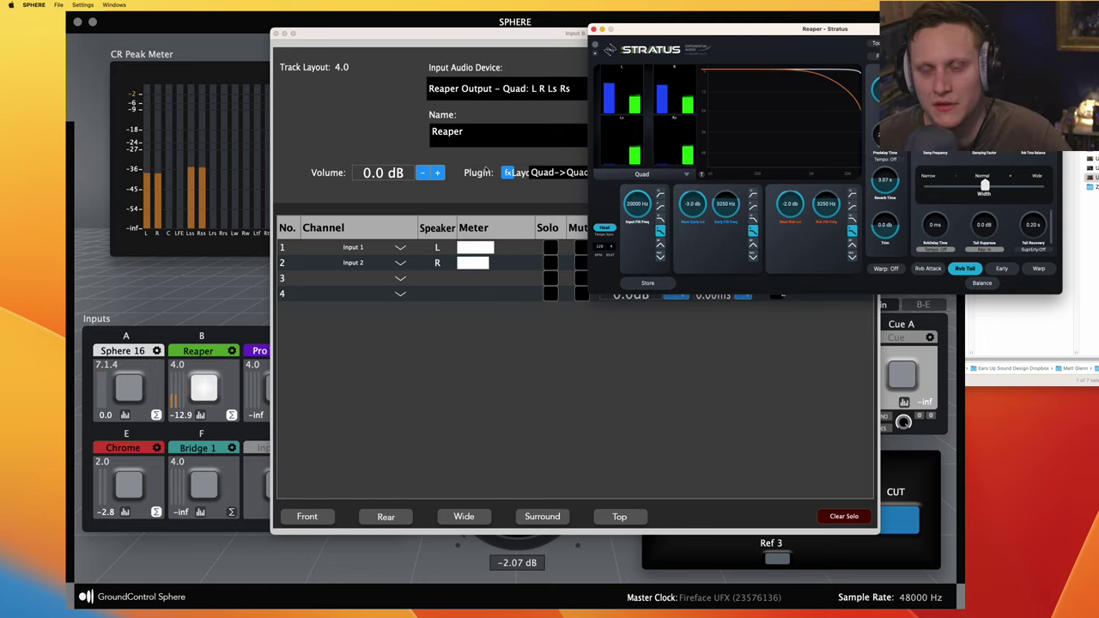
left_click(507, 172)
left_click(515, 230)
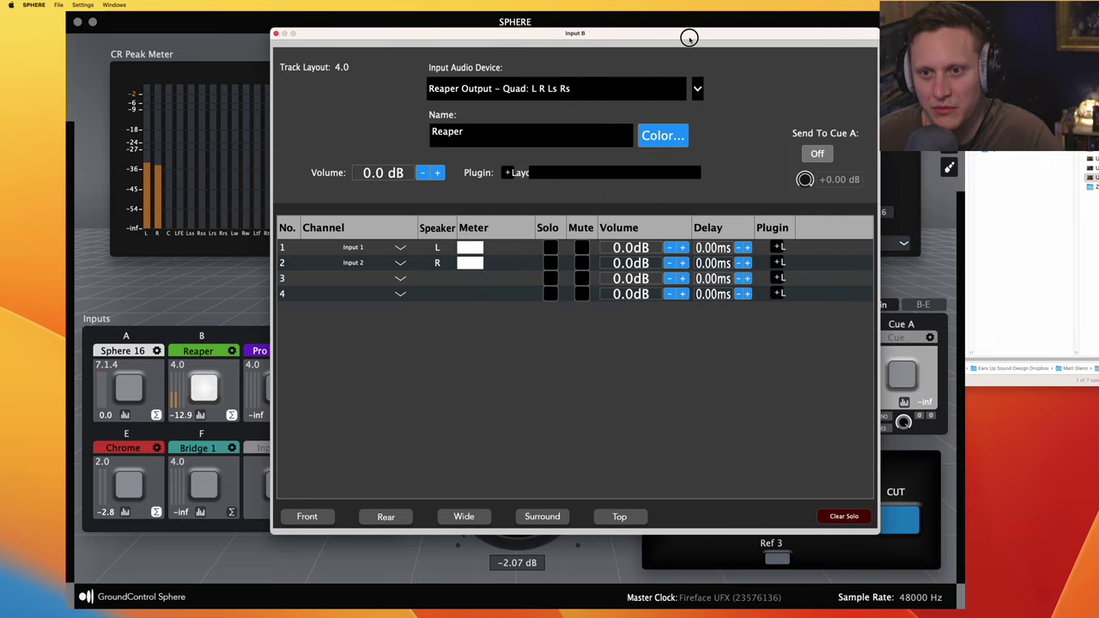
Switch the Outputs panel to the B–E bank, then back to the main bank
left_click_drag(689, 38, 664, 36)
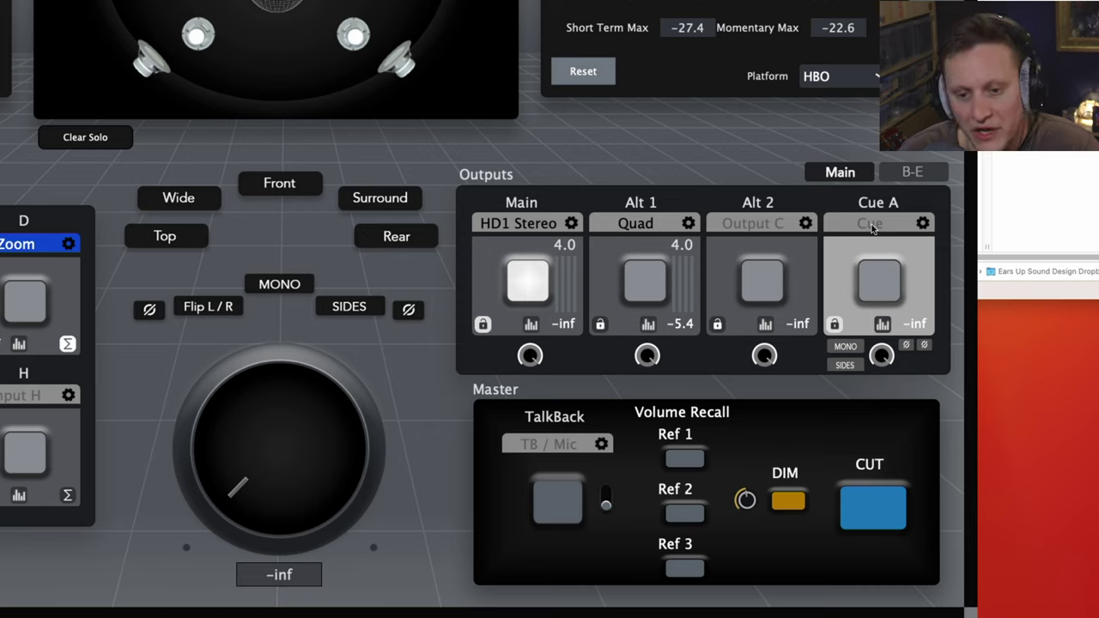
left_click(913, 173)
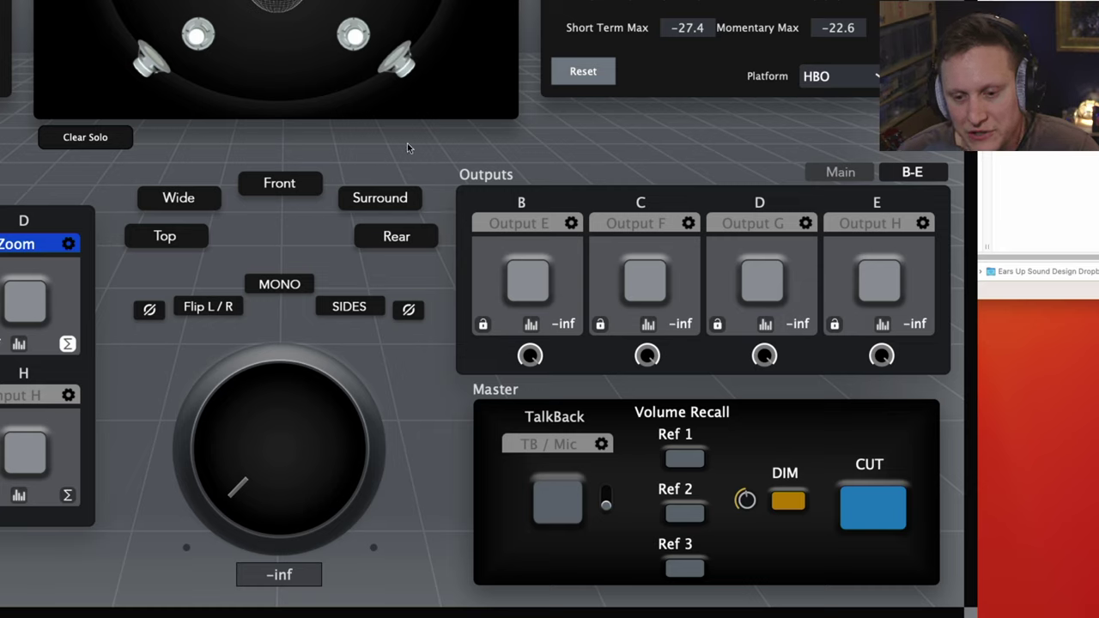
left_click(820, 171)
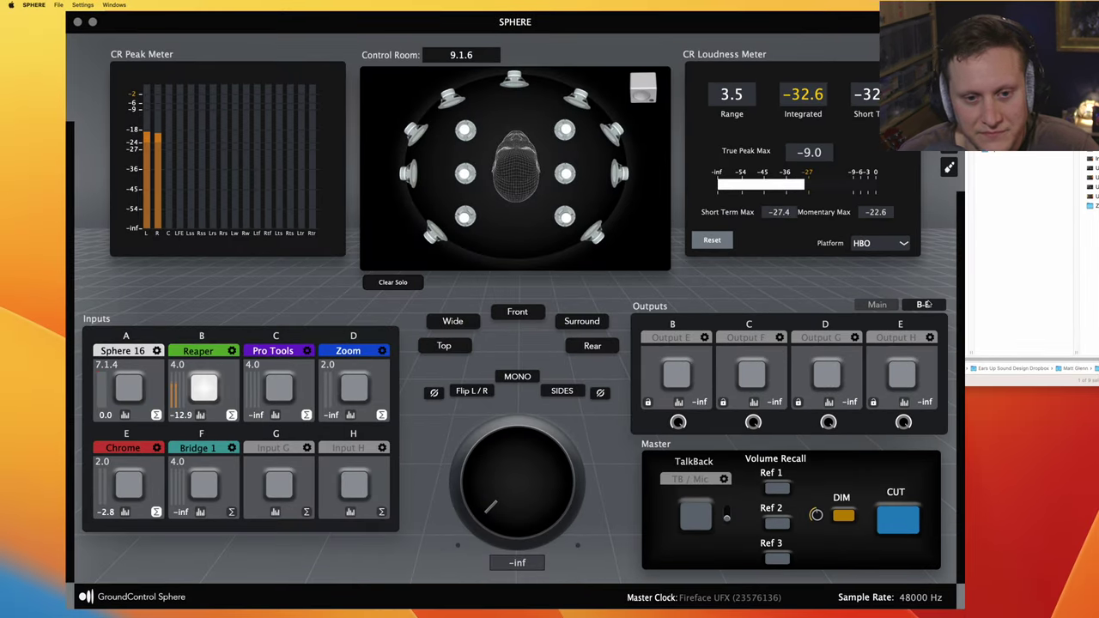
Return to the Main outputs and open HD1 Stereo's settings with its 4.0 Fireface UFX layout
left_click(876, 304)
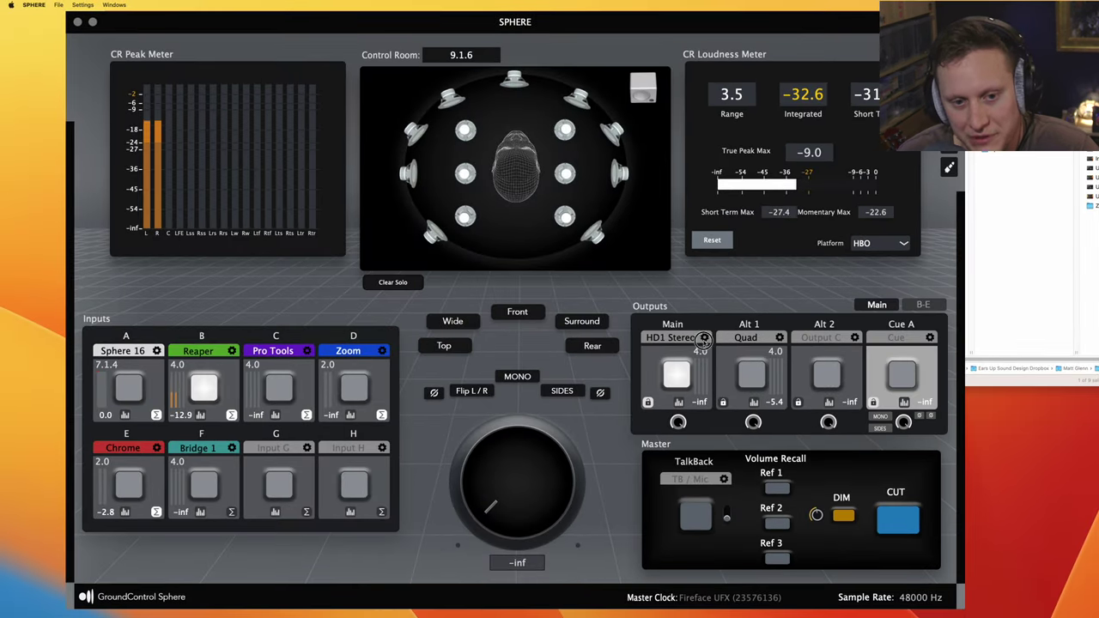
left_click(704, 336)
left_click_drag(524, 37, 371, 65)
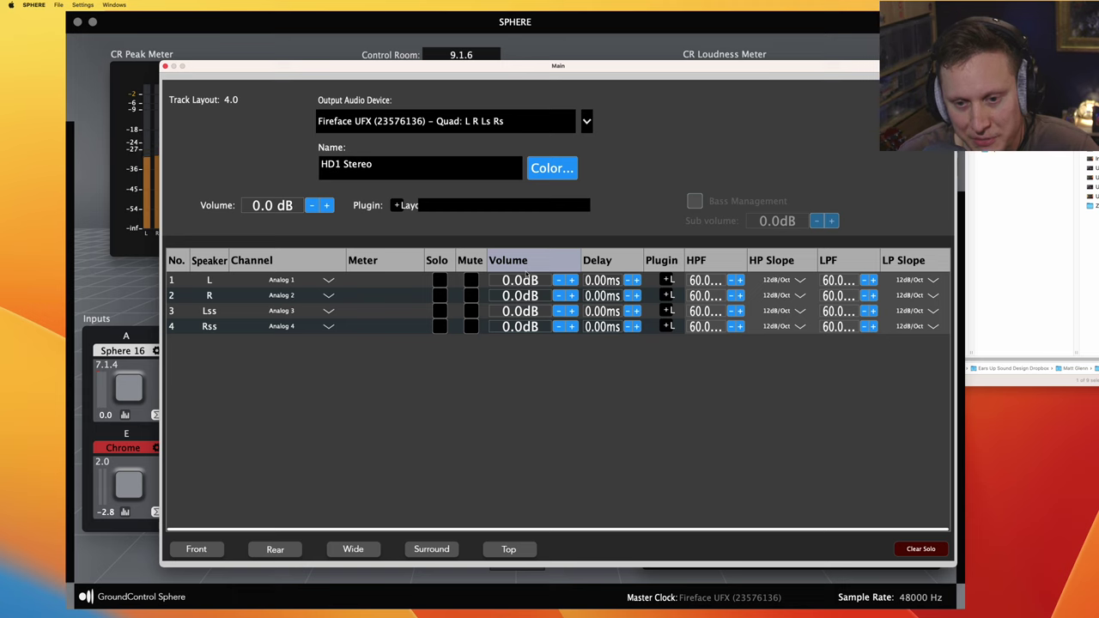
left_click_drag(683, 64, 626, 33)
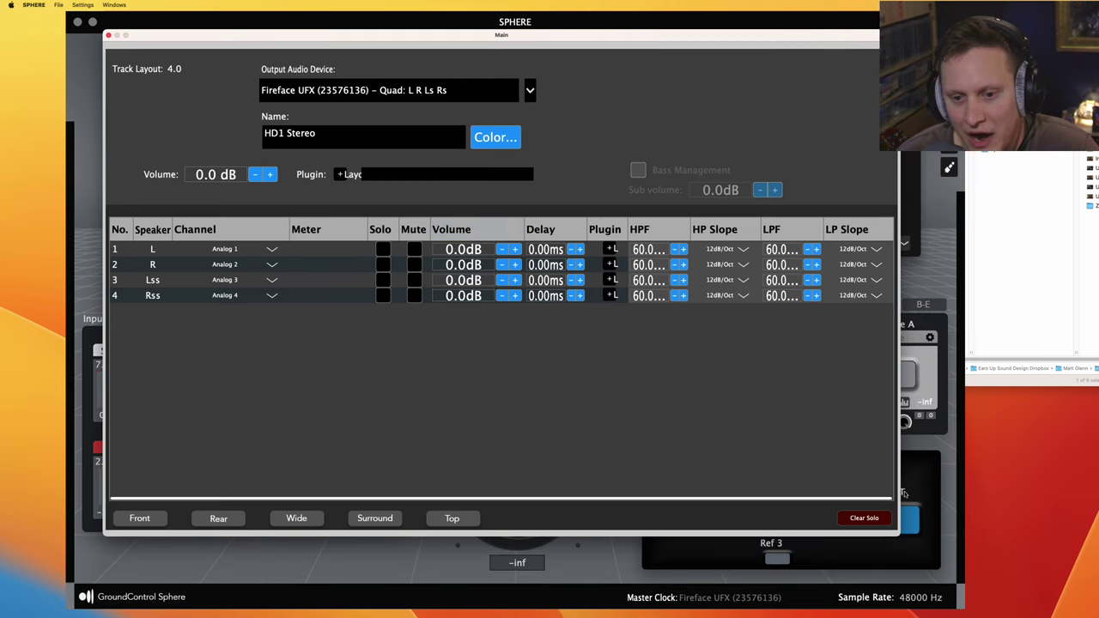
left_click(898, 537)
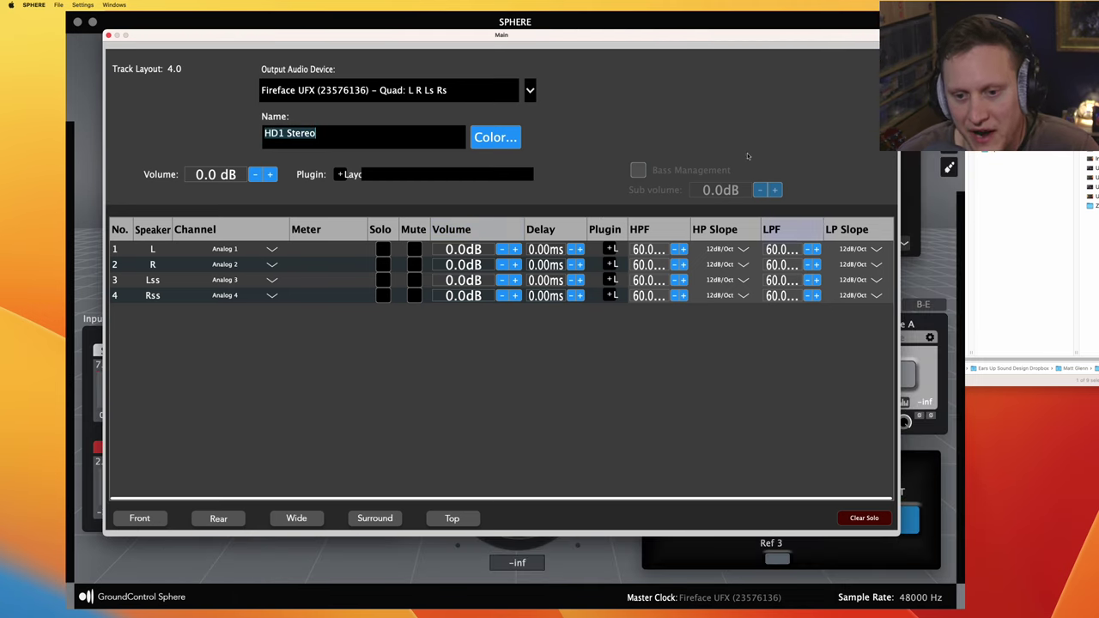
left_click(638, 172)
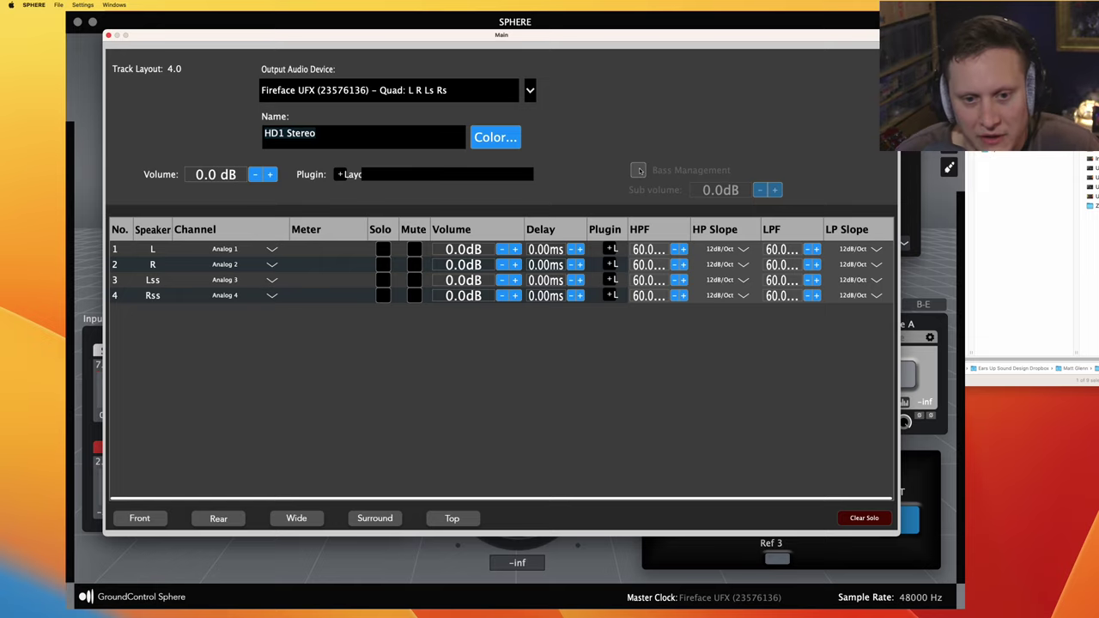
left_click_drag(462, 36, 483, 34)
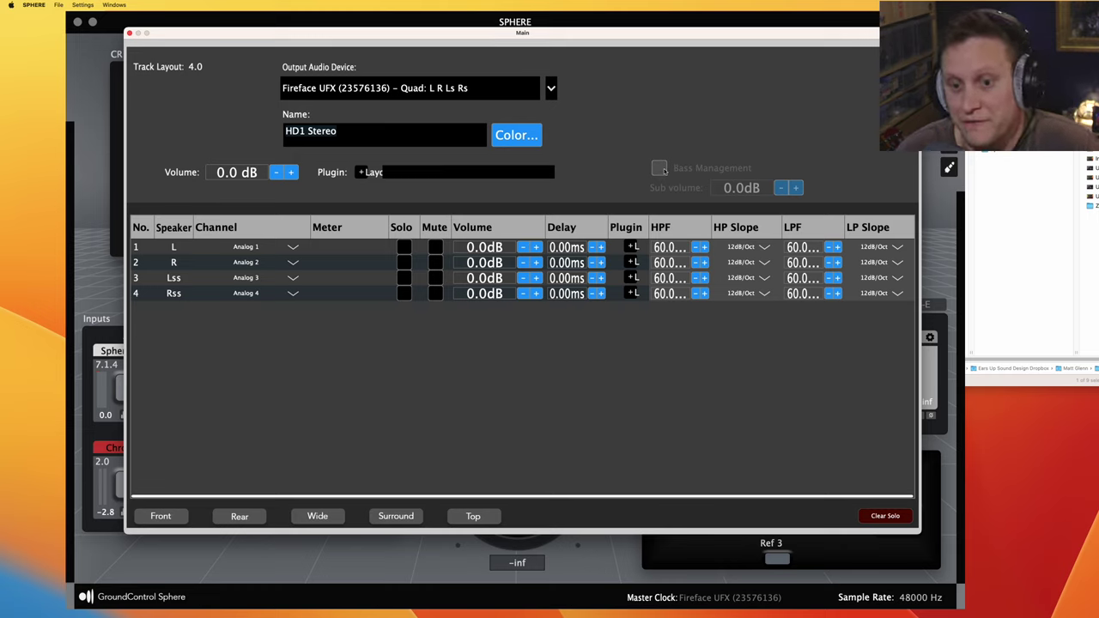
Set the HD1 Stereo output to Fireface UFX 5.1 L R C LFE Ls Rs (SMPTE/ITU)
left_click(545, 91)
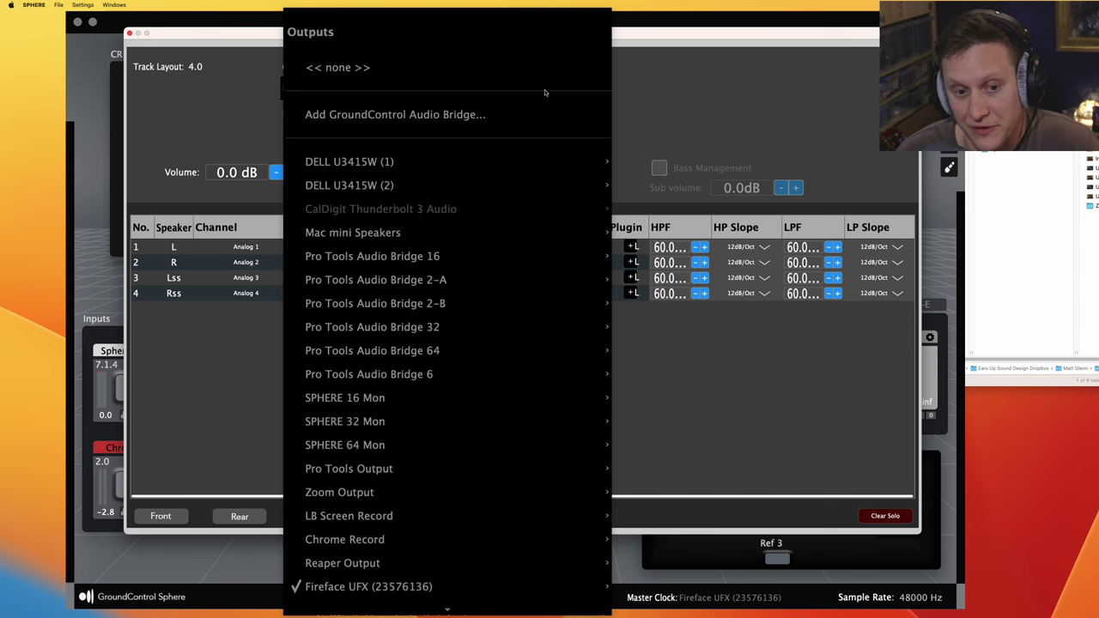
mouse_move(550, 586)
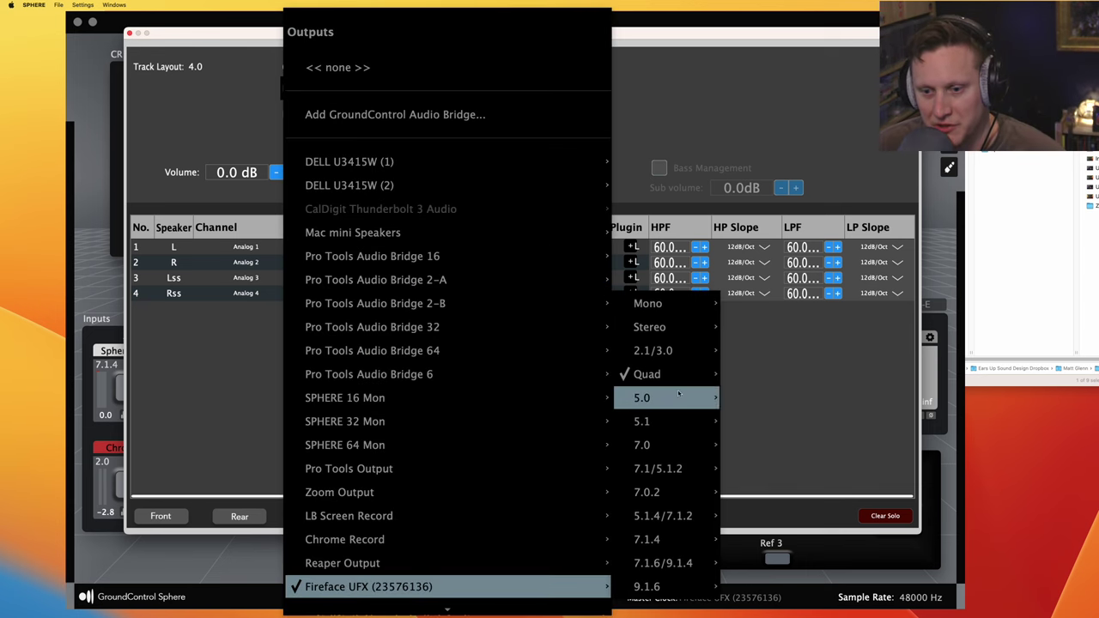
mouse_move(678, 421)
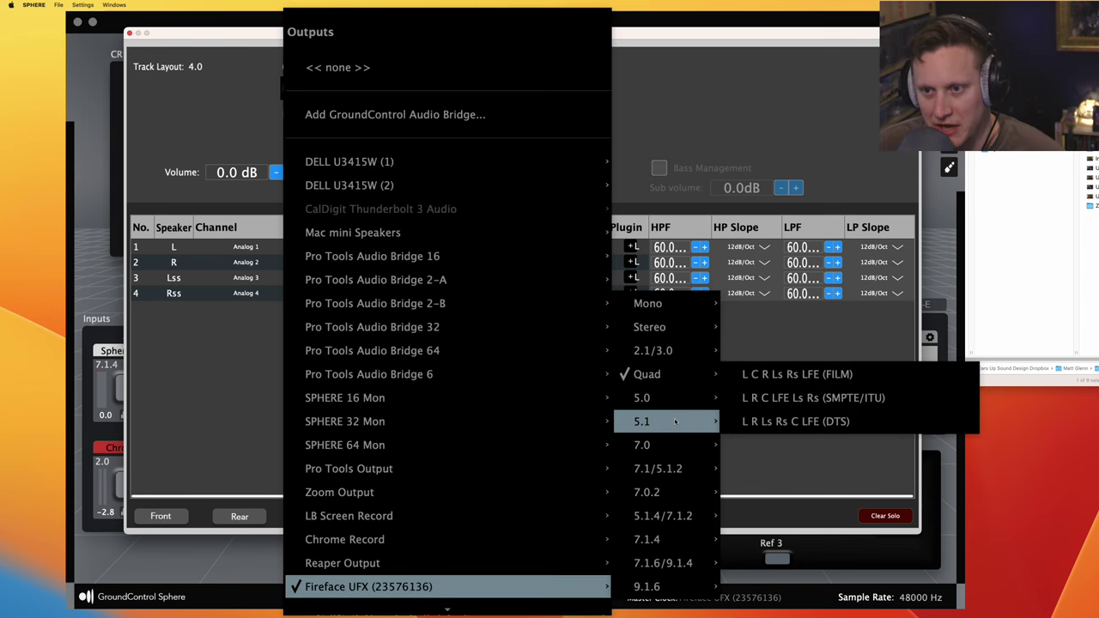
left_click(848, 398)
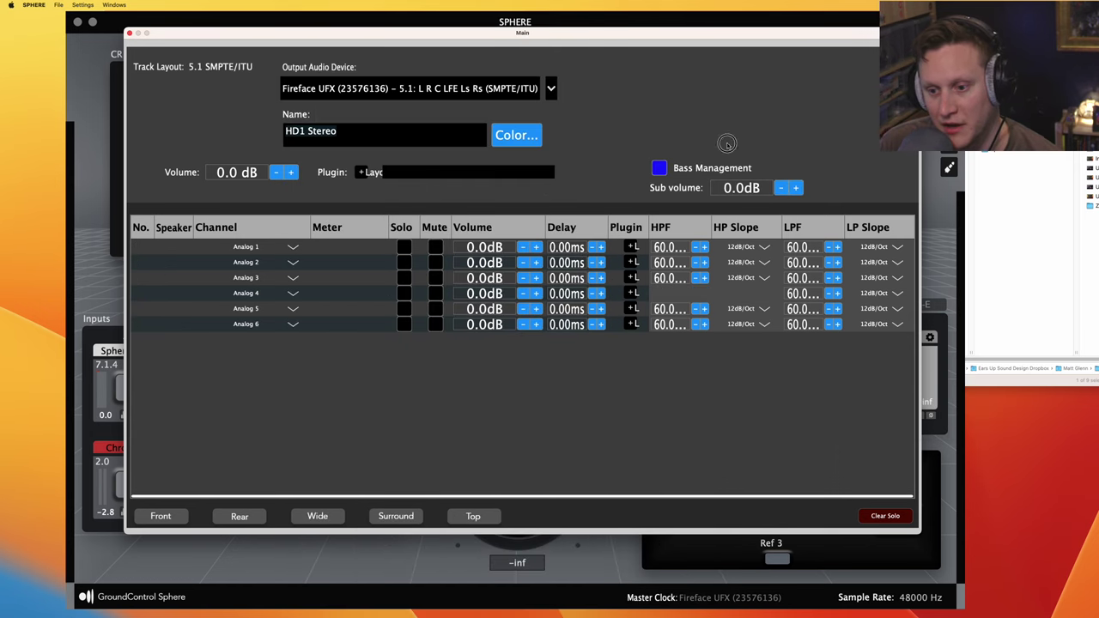
Toggle Bass Management off and on twice, leaving it enabled
left_click(660, 169)
left_click(659, 168)
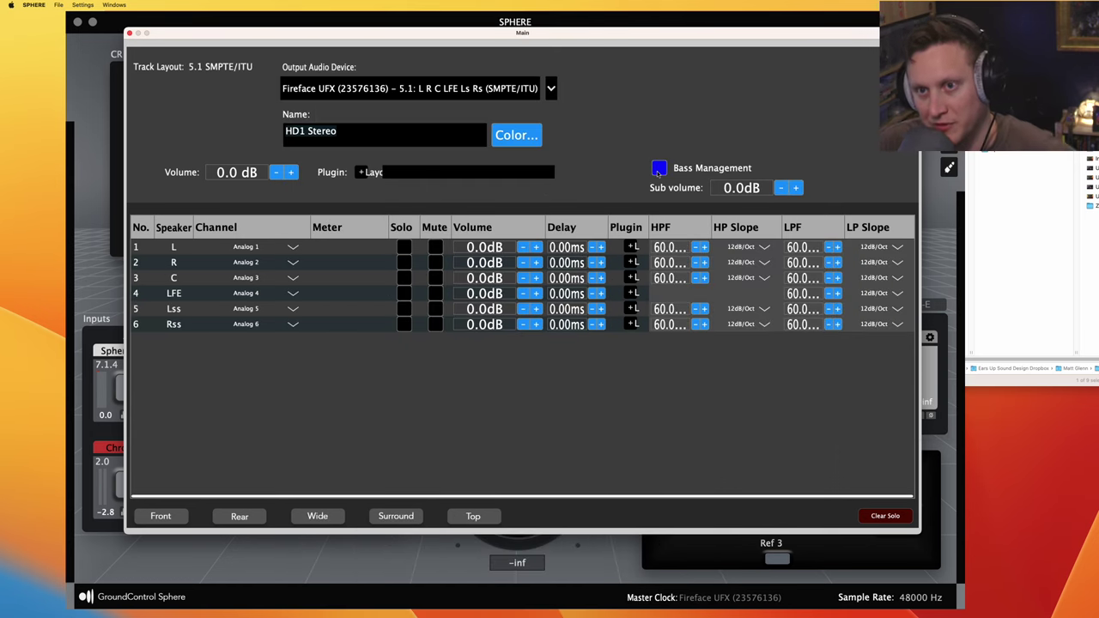
left_click(659, 170)
left_click(659, 169)
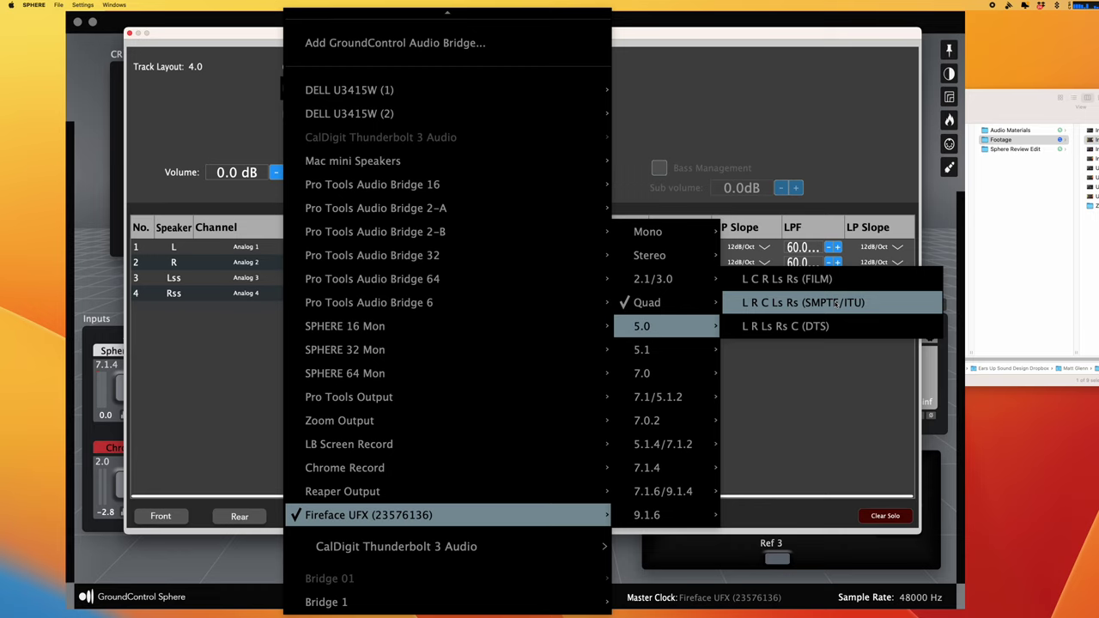
Review the 5.1 SMPTE/ITU routing on Analog 1–6 with 60 Hz, 12 dB/Oct crossovers
mouse_move(690, 352)
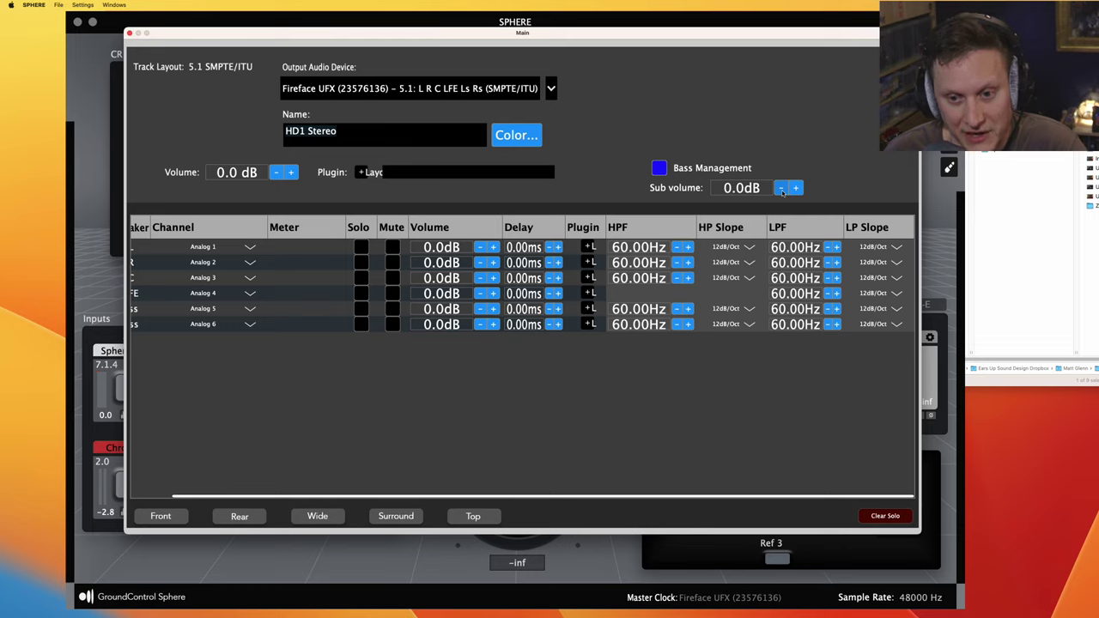
Toggle Bass Management off and back on for the HD1 Stereo output
left_click(660, 169)
left_click(660, 169)
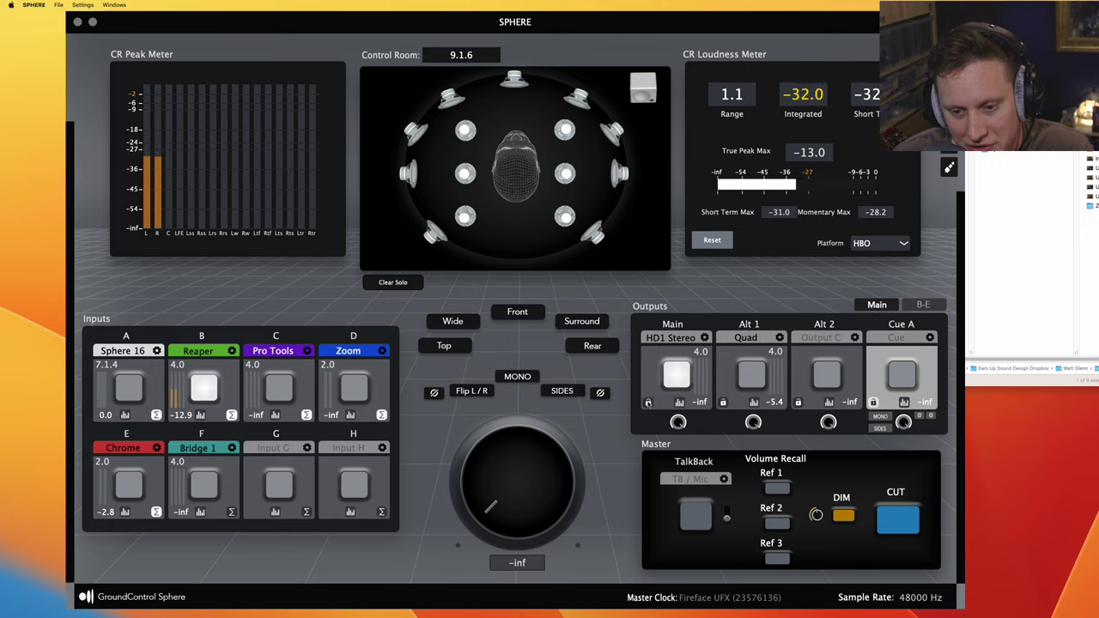
left_click(748, 373)
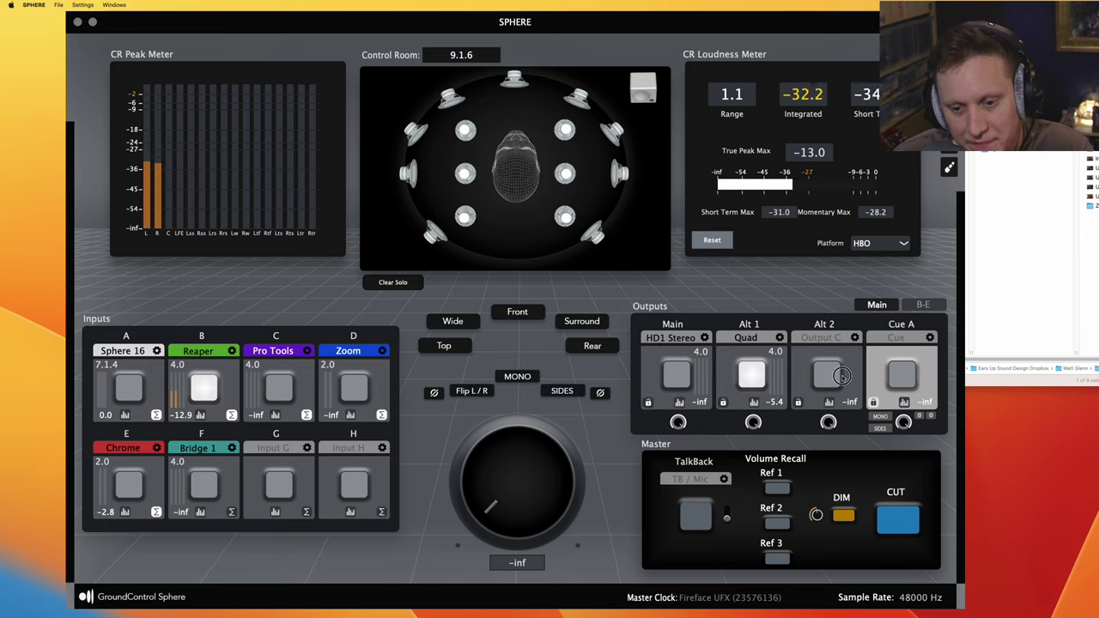
left_click(840, 377)
left_click(751, 374)
left_click(675, 380)
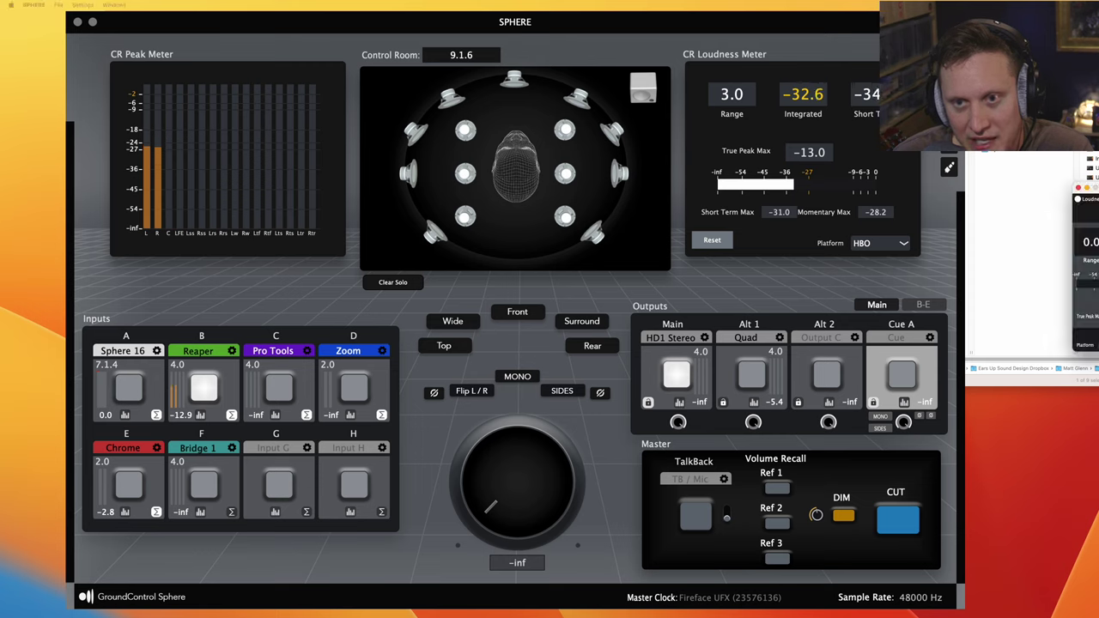
left_click_drag(700, 110, 489, 67)
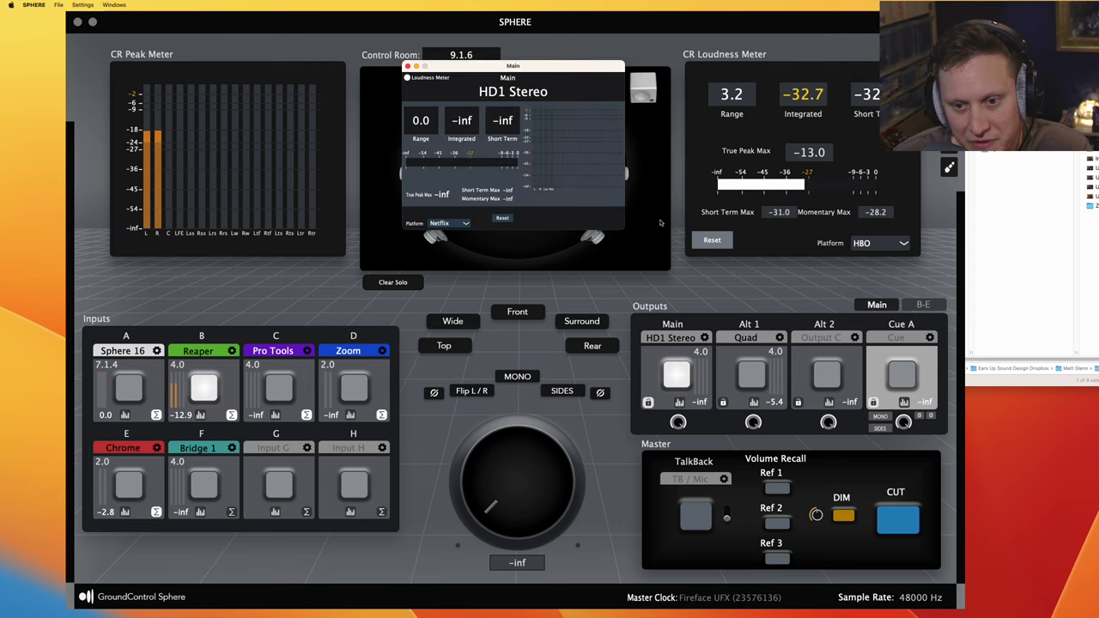
left_click(734, 440)
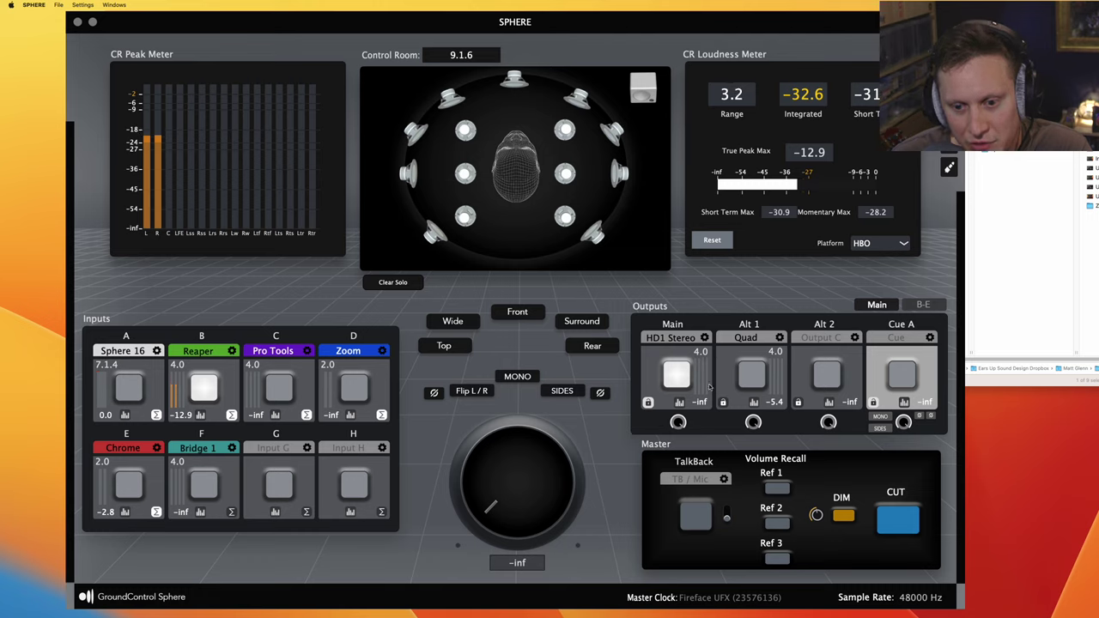
mouse_move(678, 422)
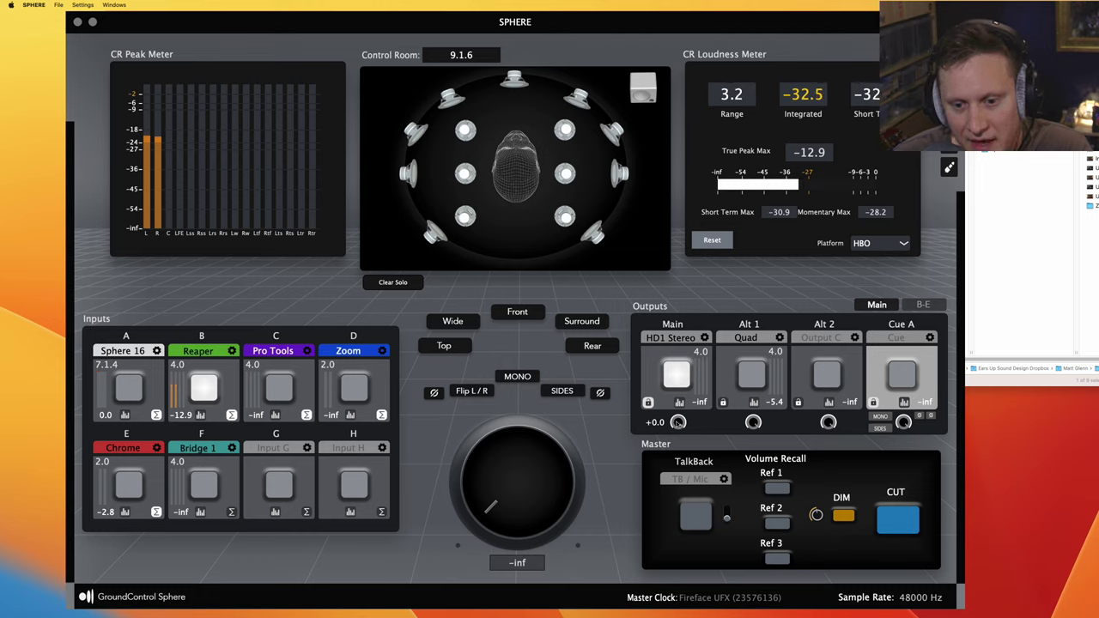
left_click_drag(678, 422, 677, 372)
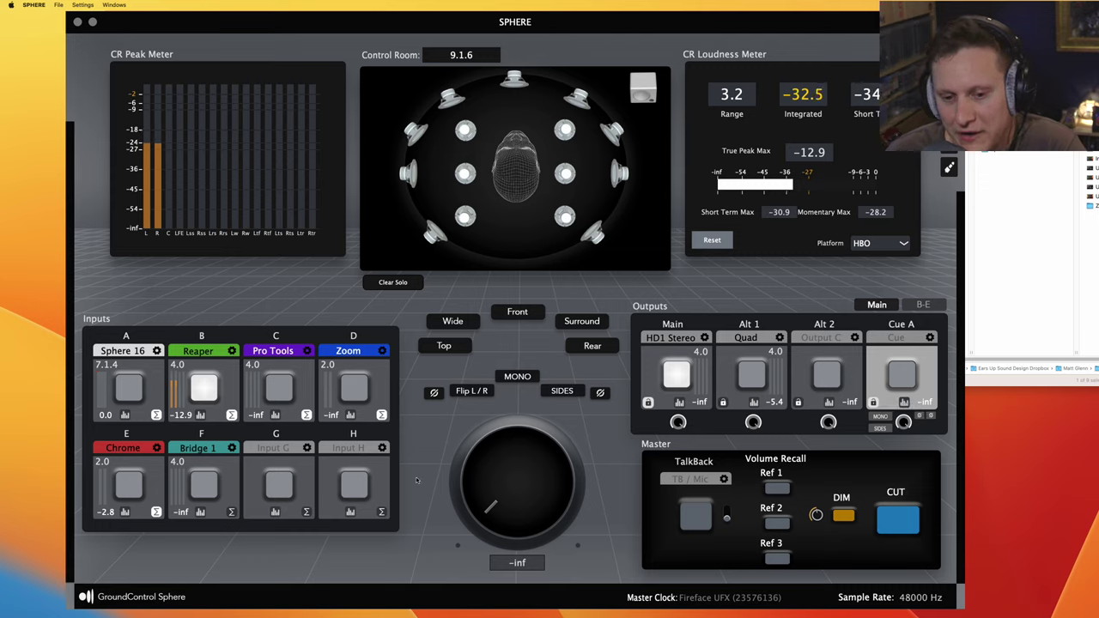
left_click(881, 416)
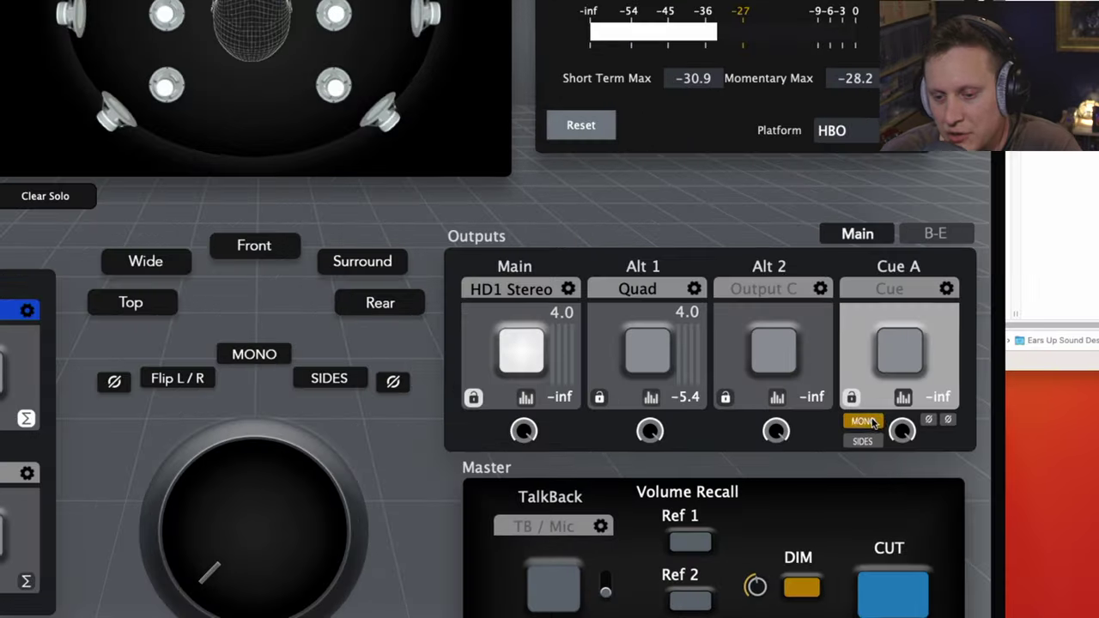
left_click(870, 421)
left_click(869, 442)
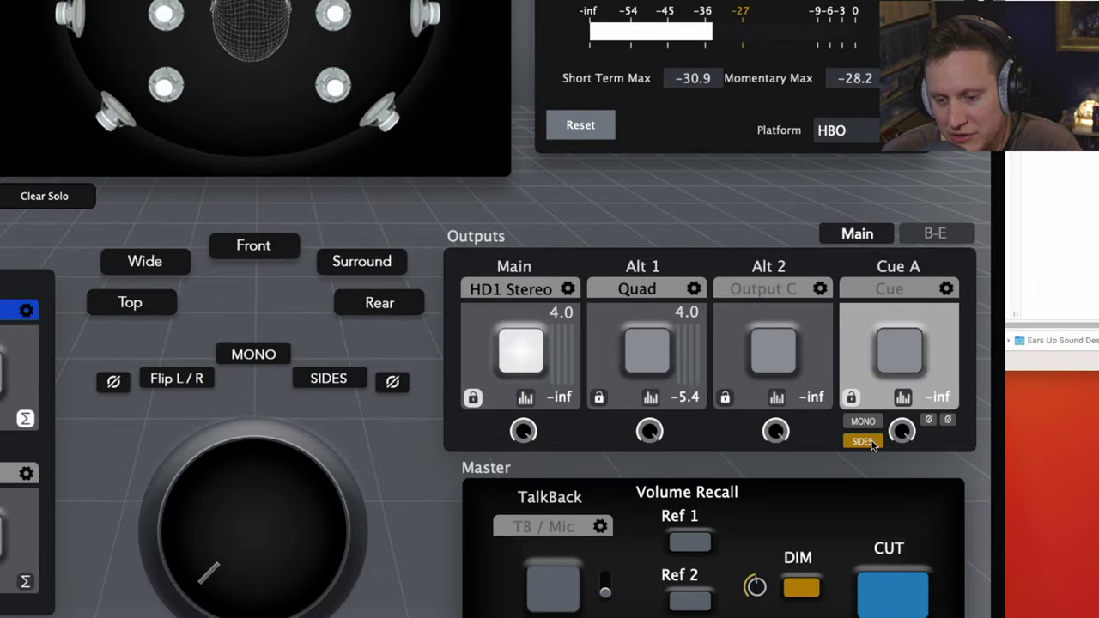
left_click(869, 441)
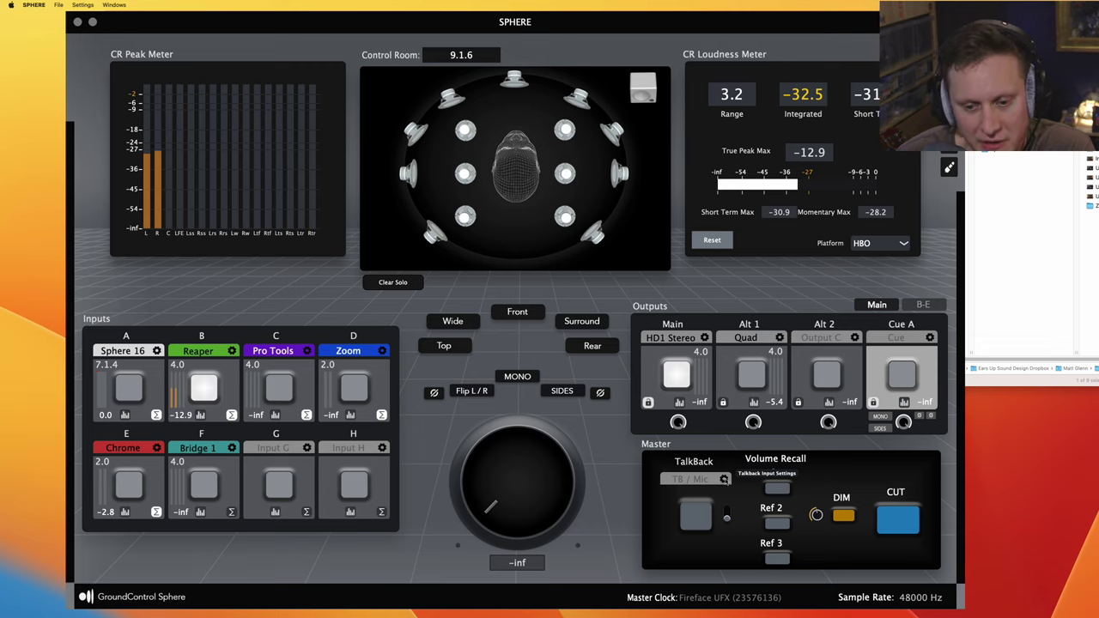
Open the TB / Mic input settings and browse the input device list without choosing
left_click(723, 479)
left_click_drag(752, 74, 541, 84)
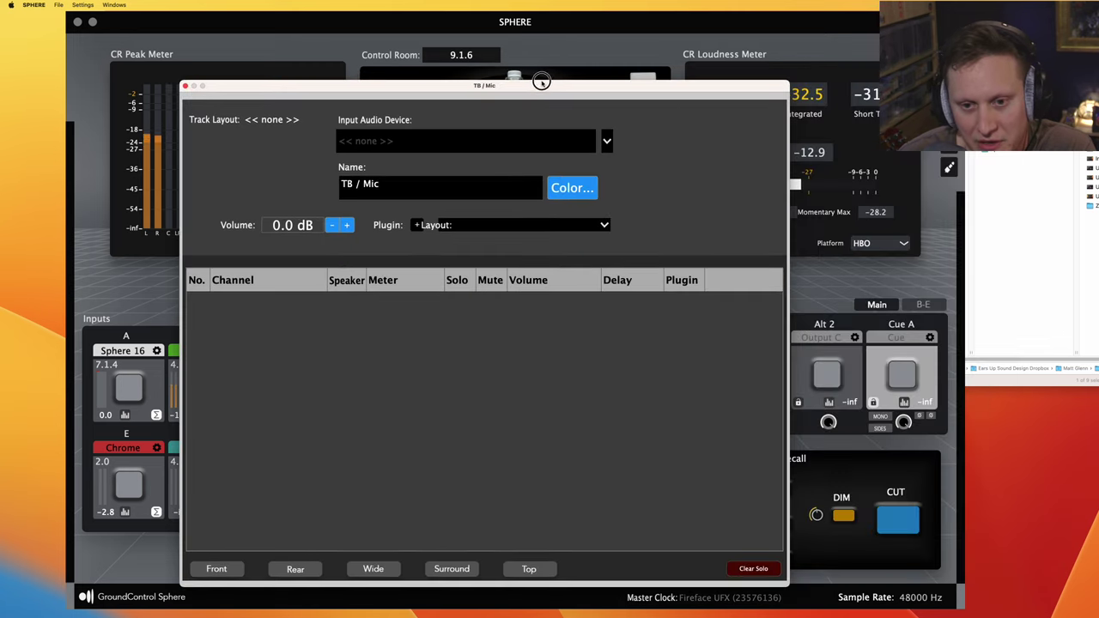
left_click(606, 142)
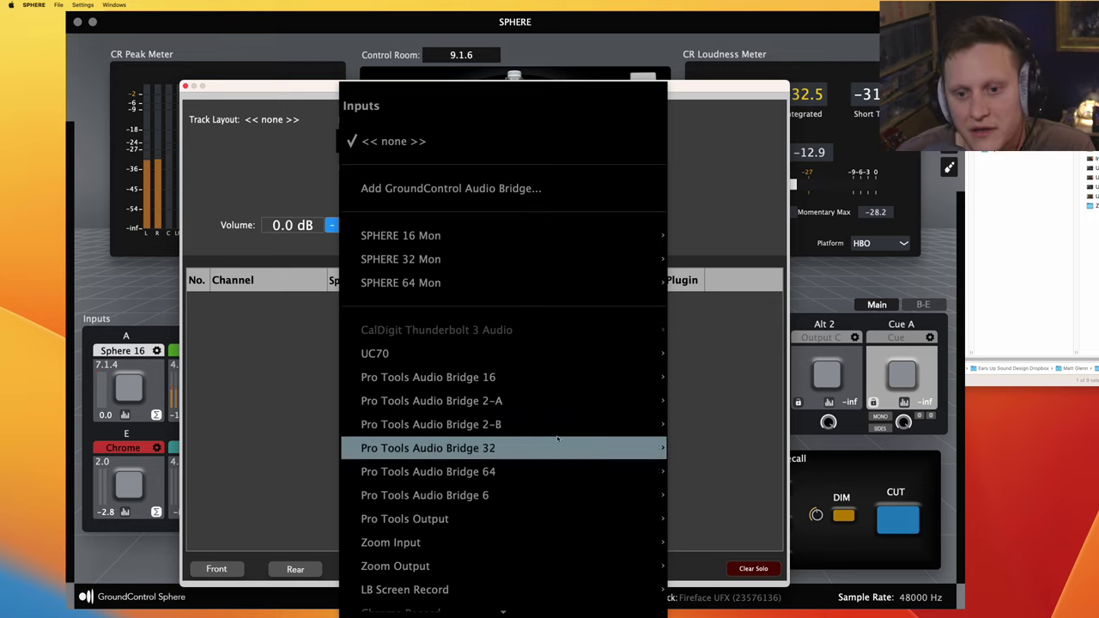
mouse_move(582, 351)
mouse_move(578, 466)
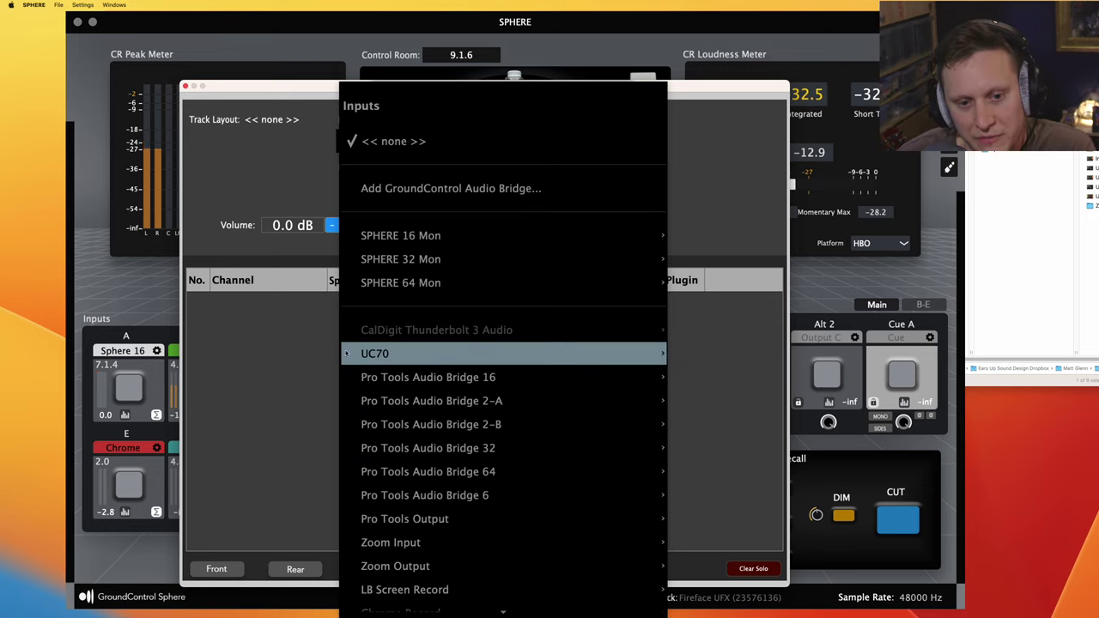
left_click(275, 351)
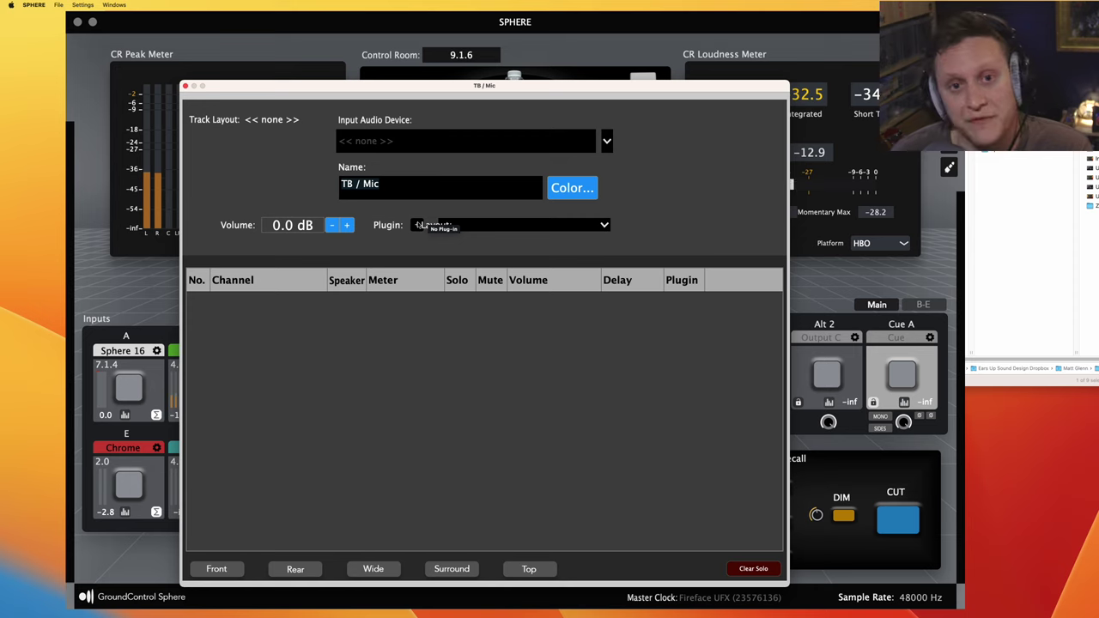
Route the TB / Mic input to Fireface UFX Mono Mic 9
left_click(608, 132)
scroll(532, 342, "down", 3)
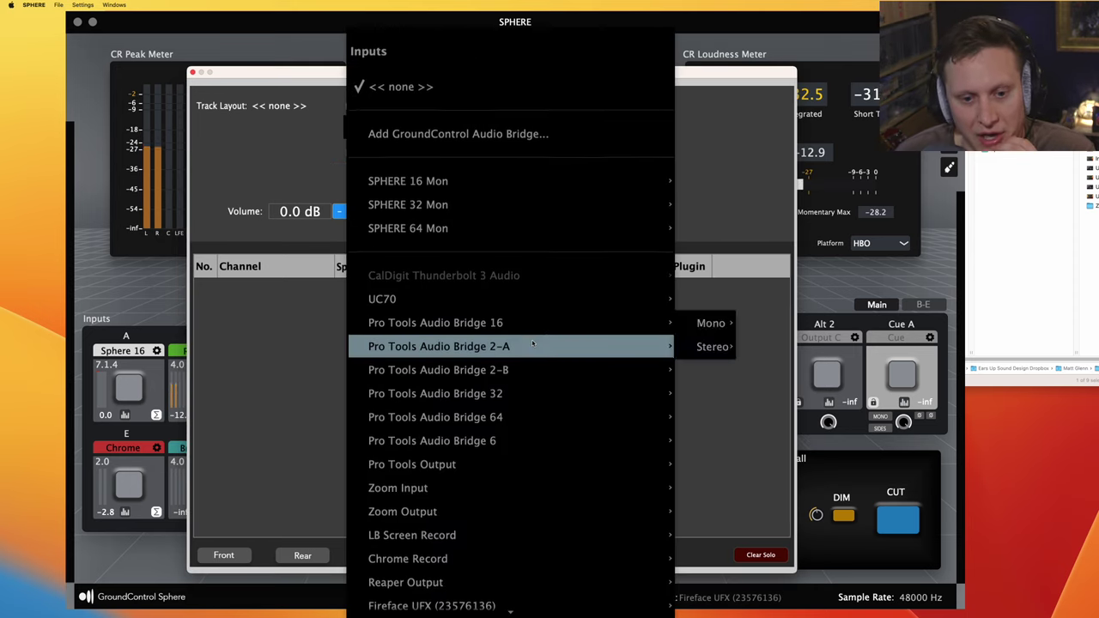
scroll(532, 343, "down", 3)
mouse_move(551, 489)
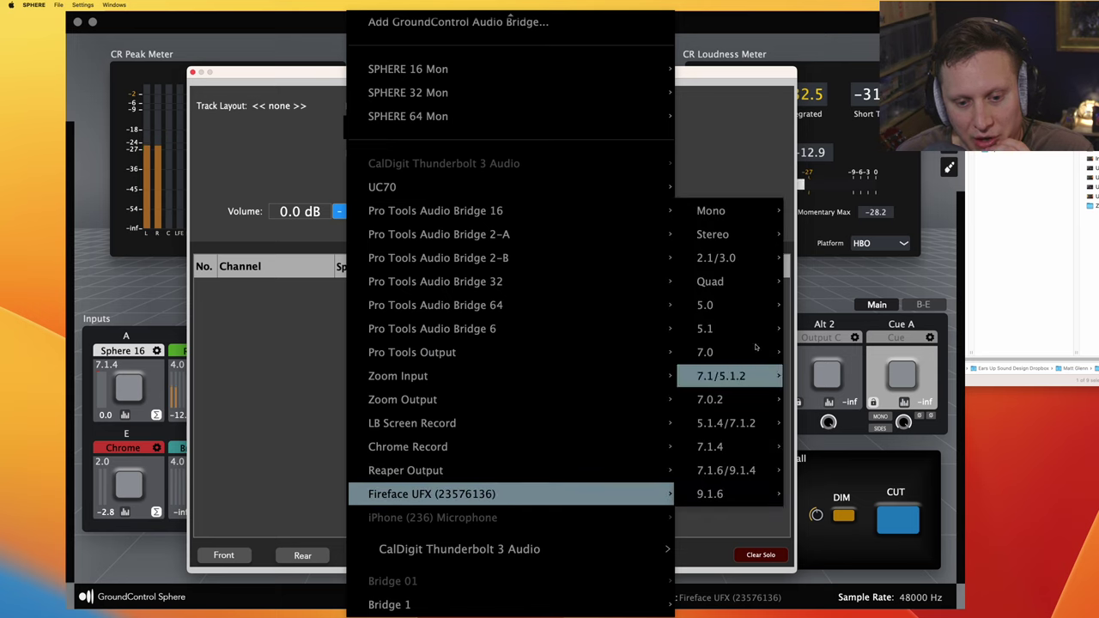
mouse_move(744, 220)
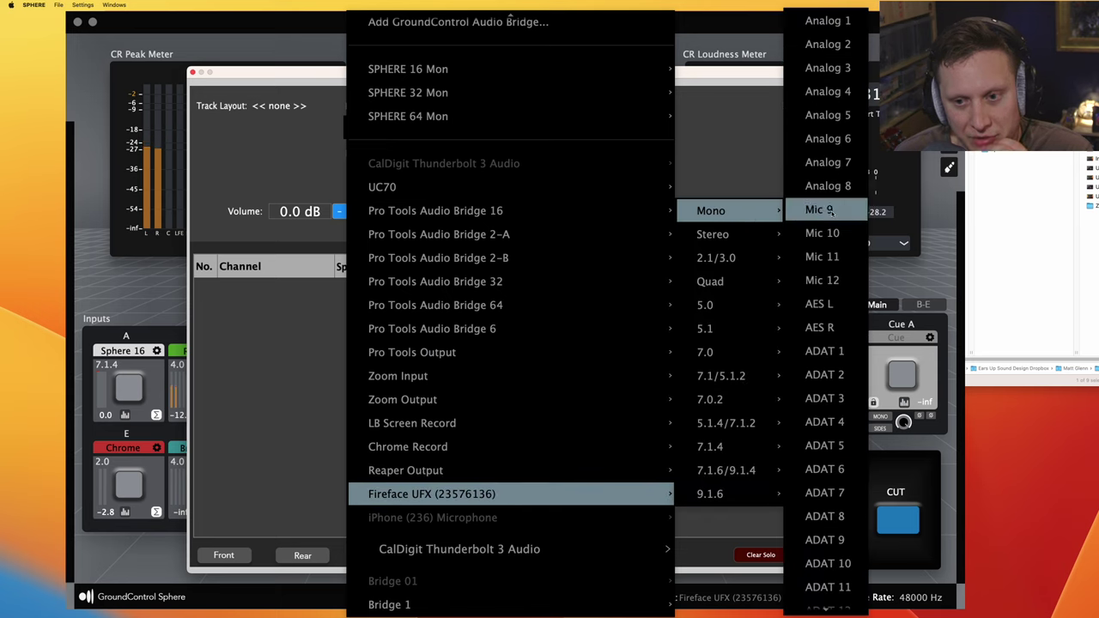
left_click(829, 211)
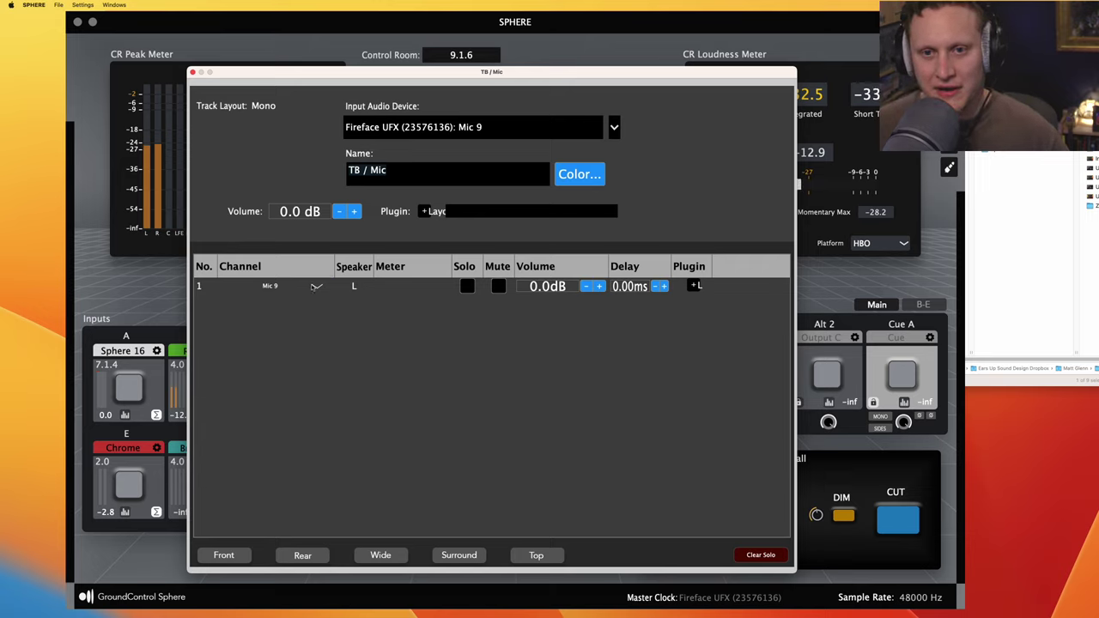
Switch TB / Mic to stereo Fireface UFX Mic 9 + 10, then feed row 2 from Mic 9
left_click(614, 129)
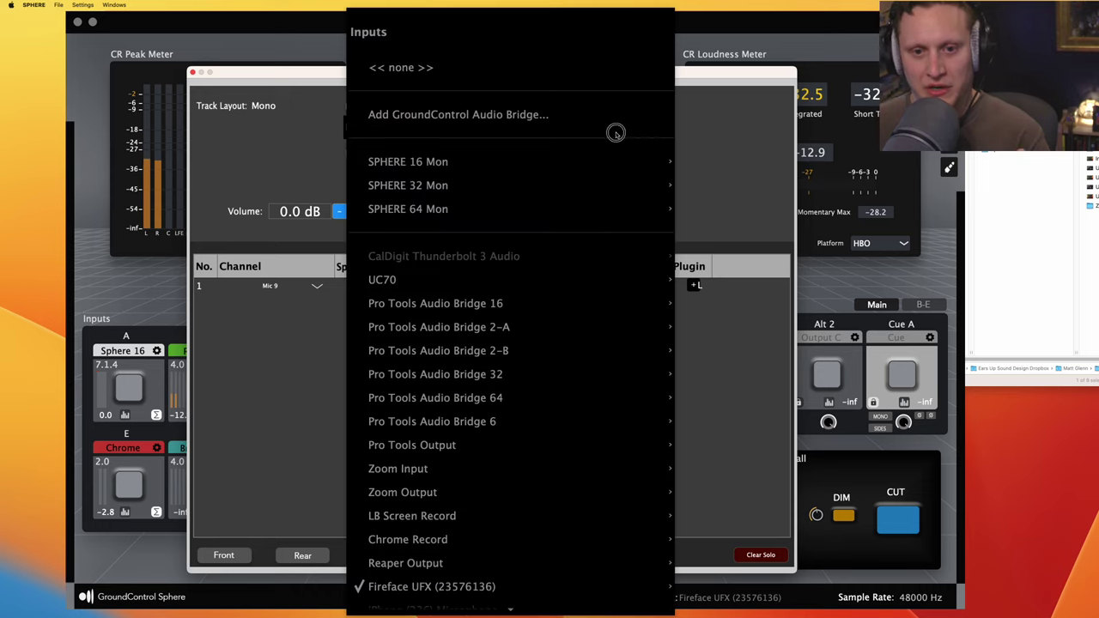
mouse_move(596, 584)
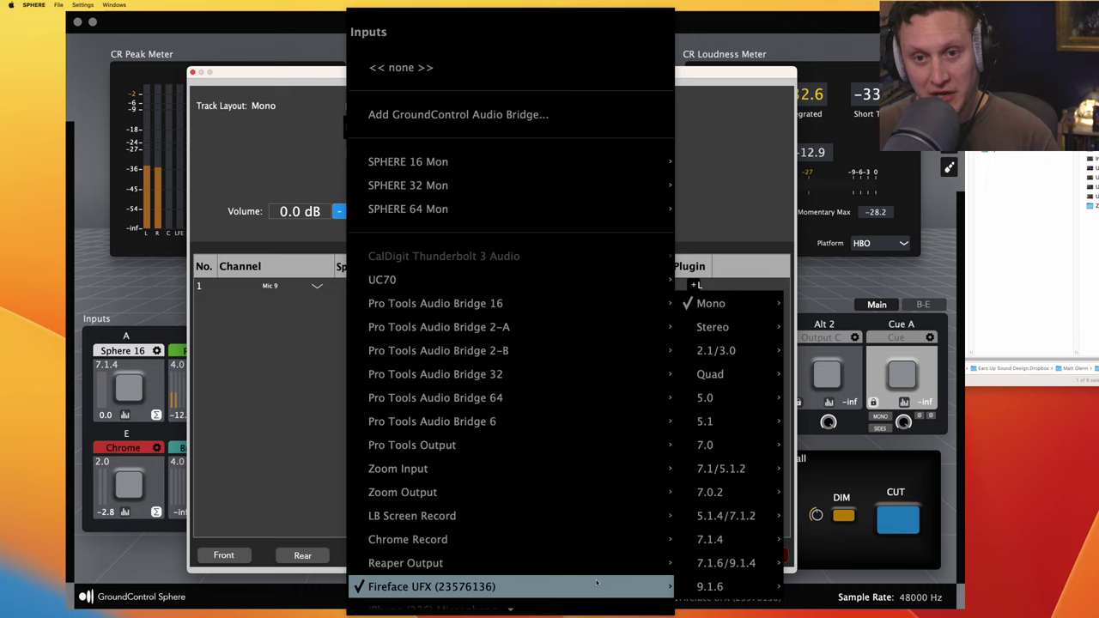
mouse_move(737, 326)
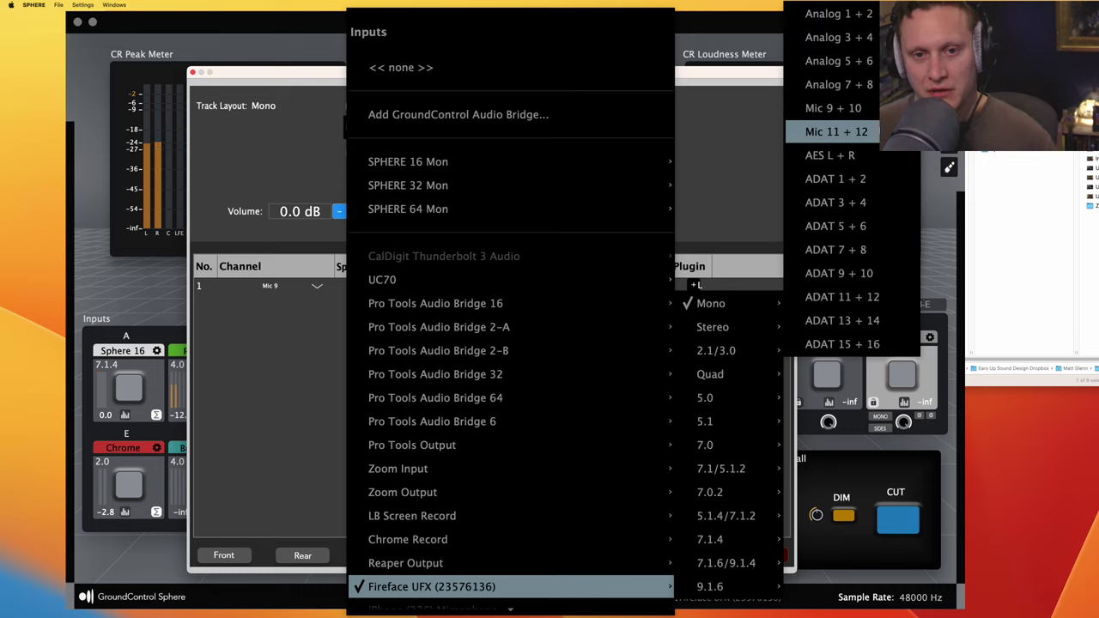
left_click(877, 109)
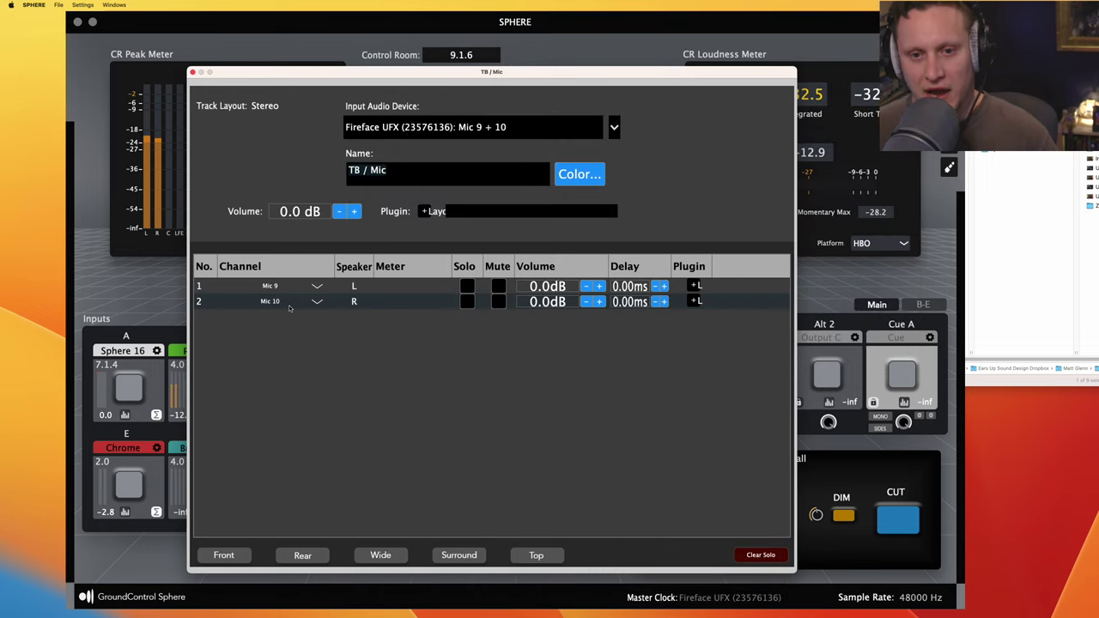
left_click(317, 301)
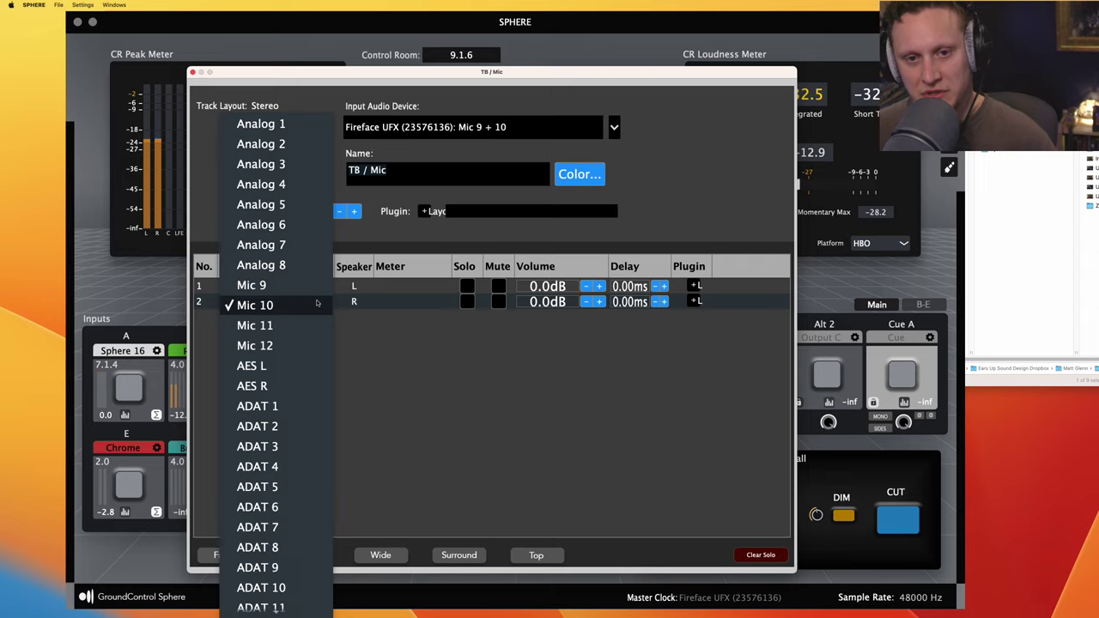
left_click(314, 290)
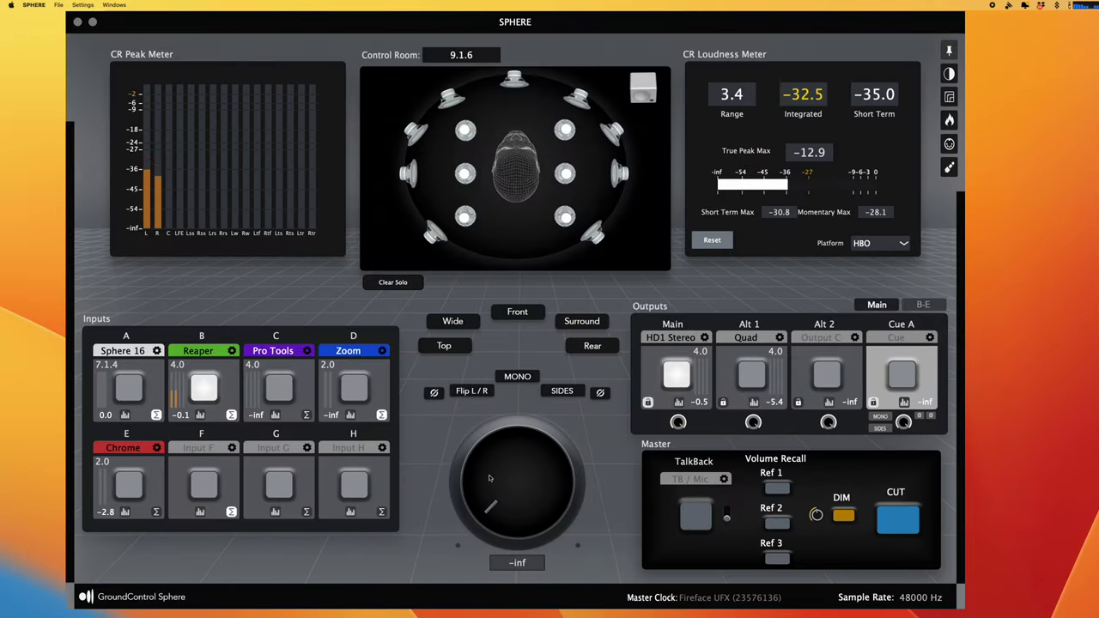
Bring up MIDI assignment for the main volume knob
right_click(507, 478)
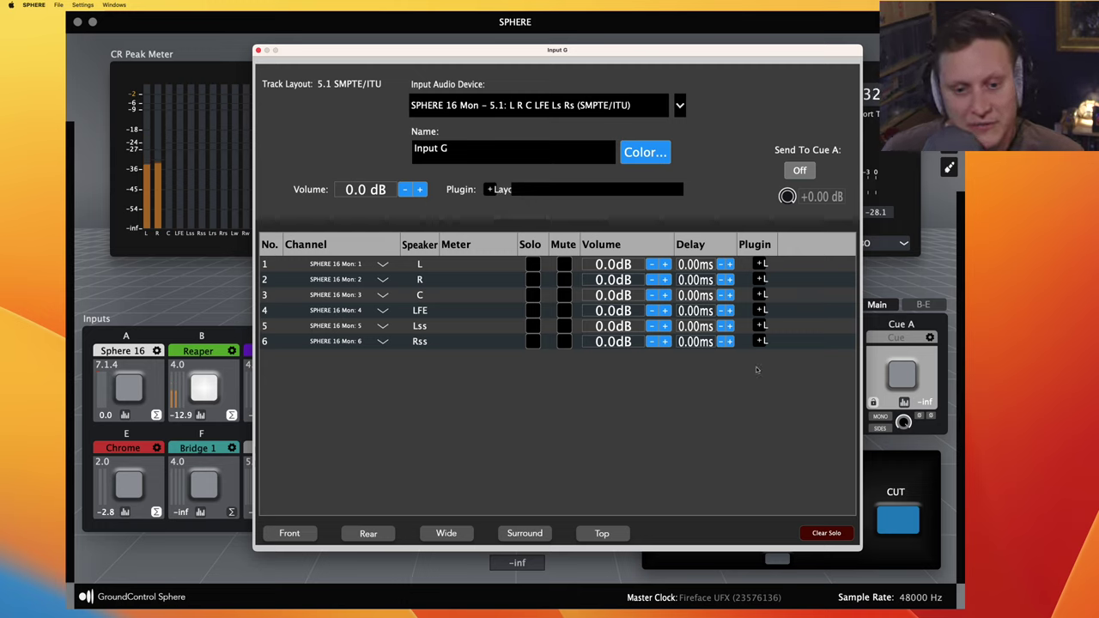
key("super+Tab")
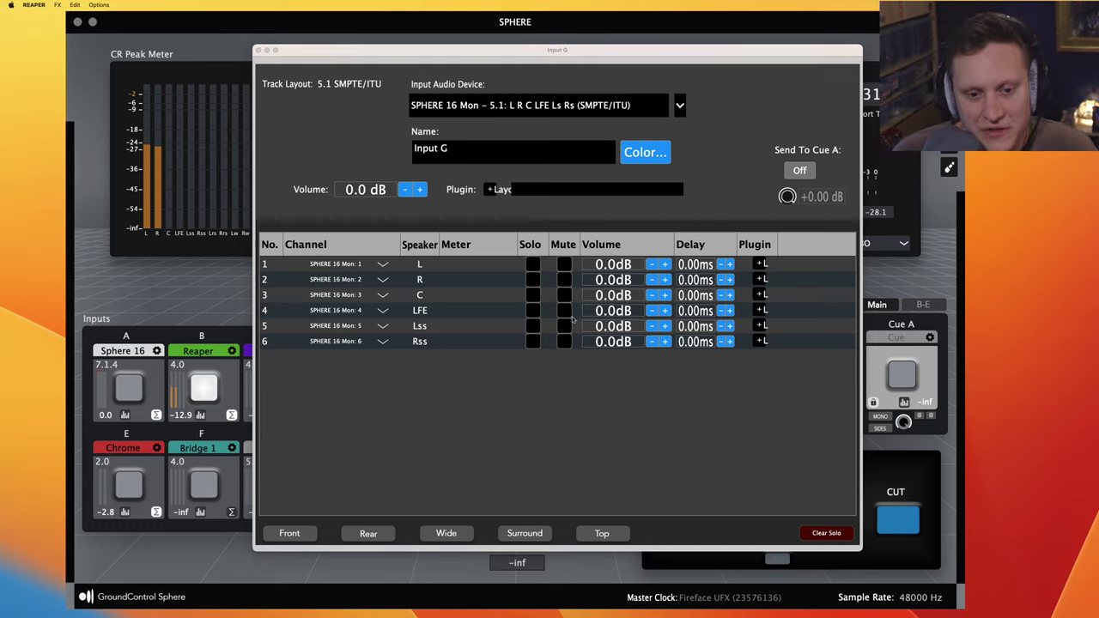
left_click(385, 268)
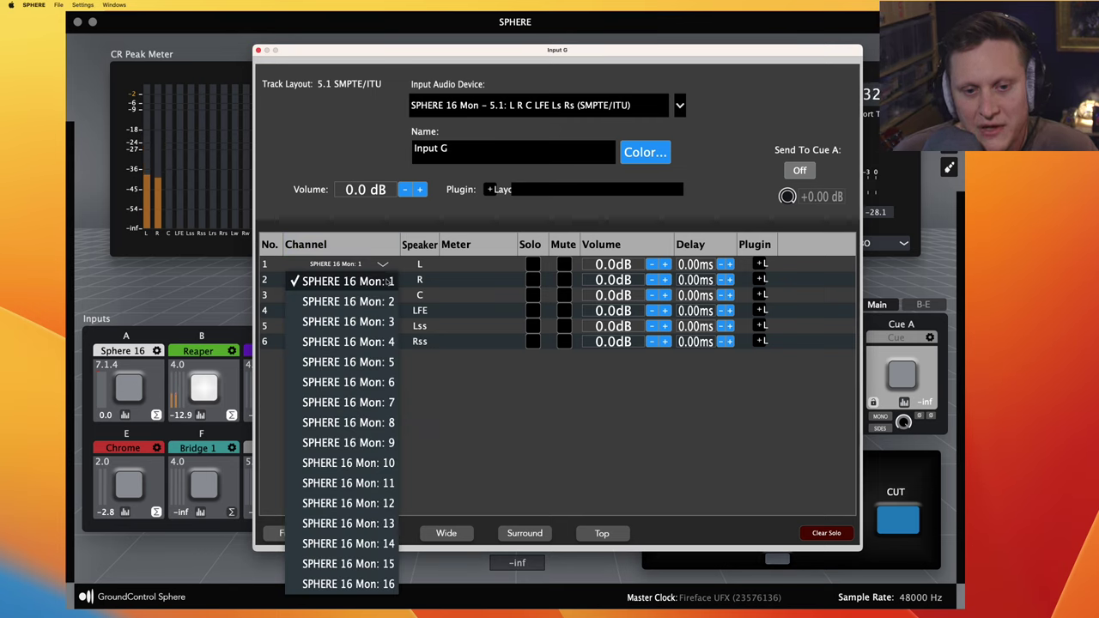
left_click(385, 281)
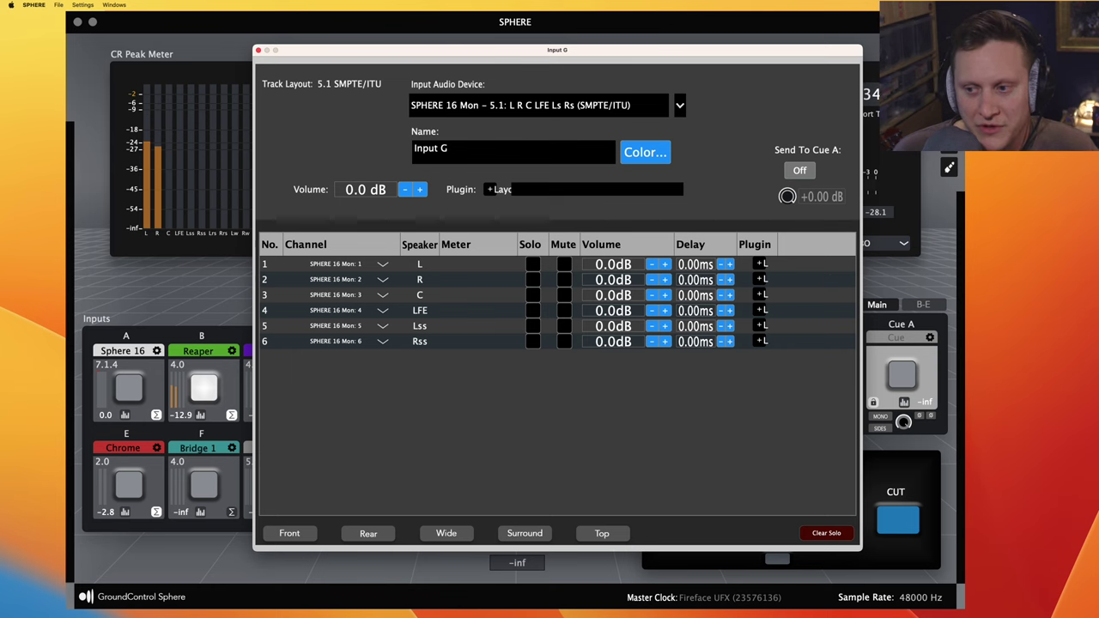
In track 12's Channel Mapper-Downmixer, route inputs 1–4 into output 1
left_click_drag(552, 113, 500, 110)
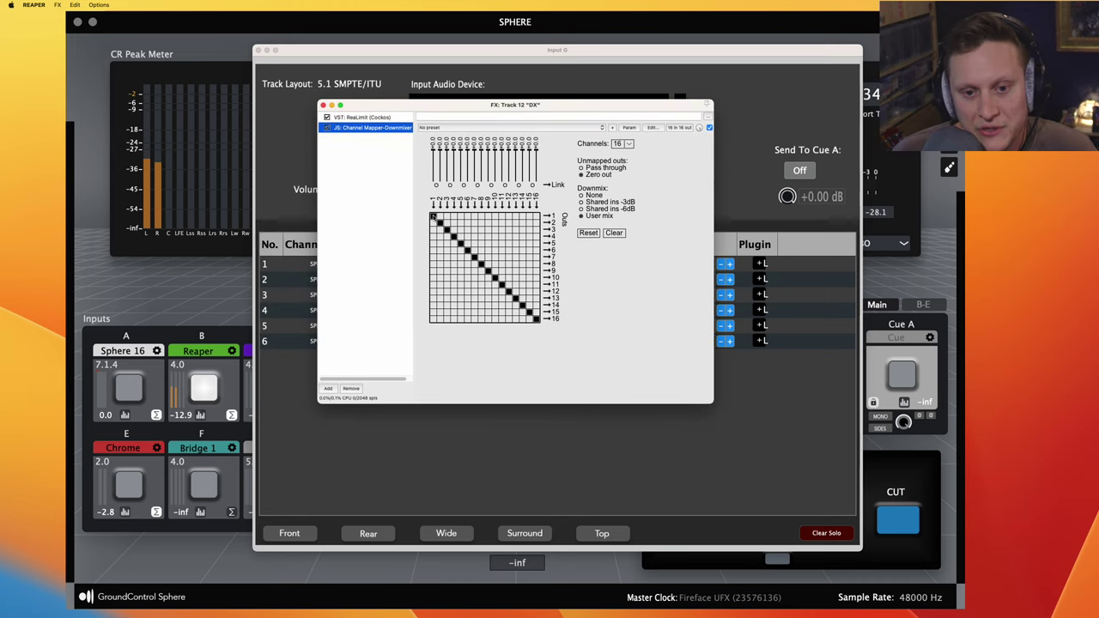
left_click(431, 225)
left_click(433, 225)
left_click(433, 232)
left_click(433, 225)
left_click(433, 232)
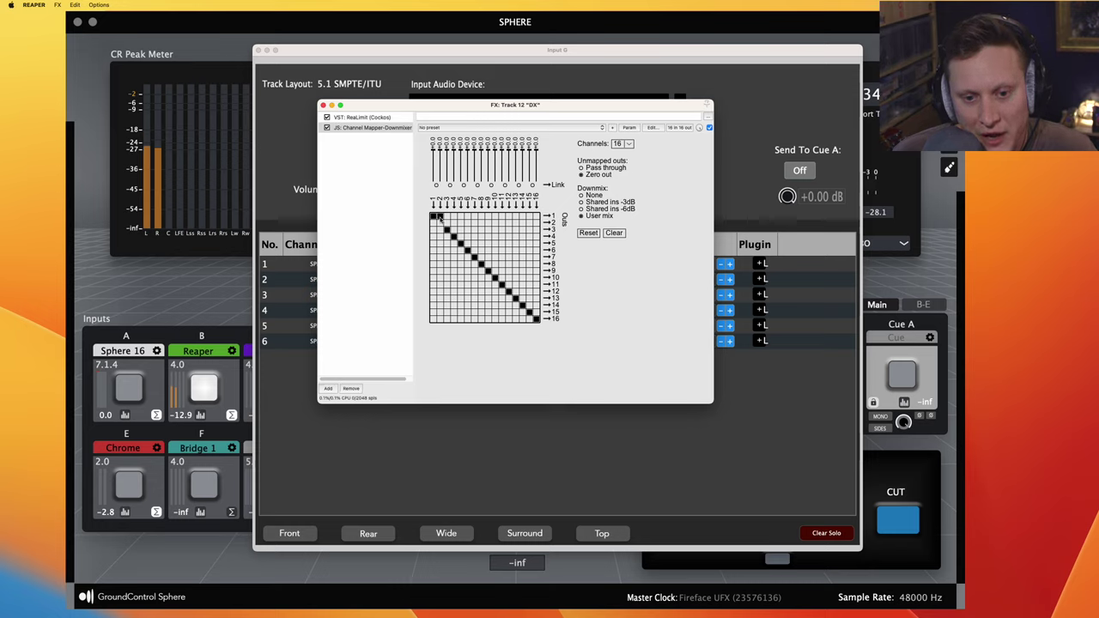
left_click(439, 216)
left_click(446, 216)
left_click(453, 216)
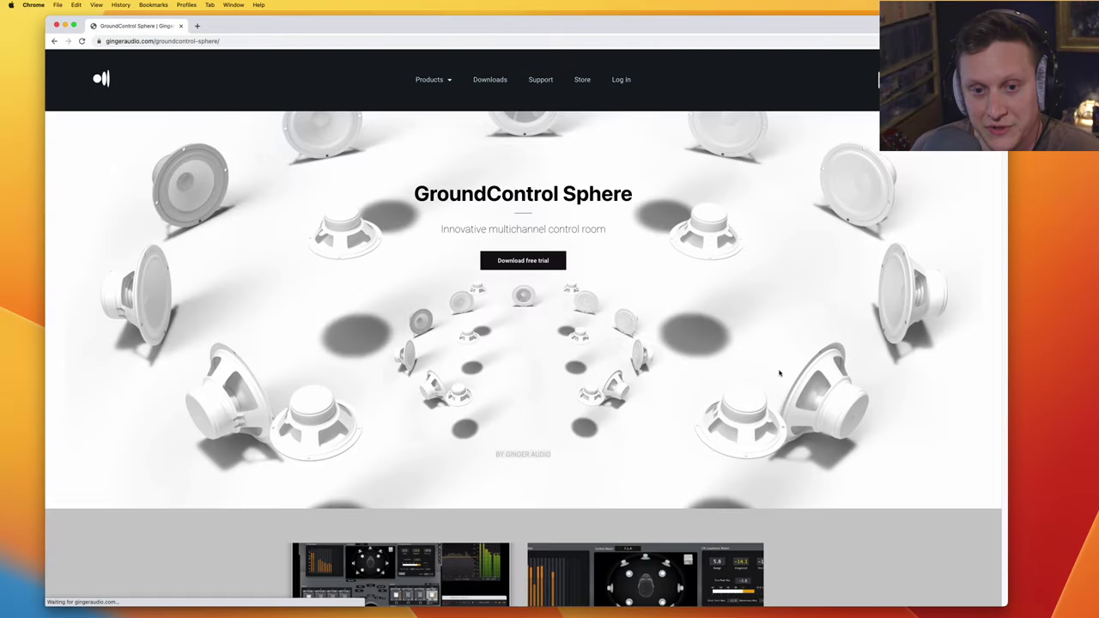
Open the Sphere Manual from the Sphere product page in a new tab and scroll through it
scroll(776, 369, "down", 6)
scroll(776, 367, "up", 2)
scroll(776, 366, "down", 7)
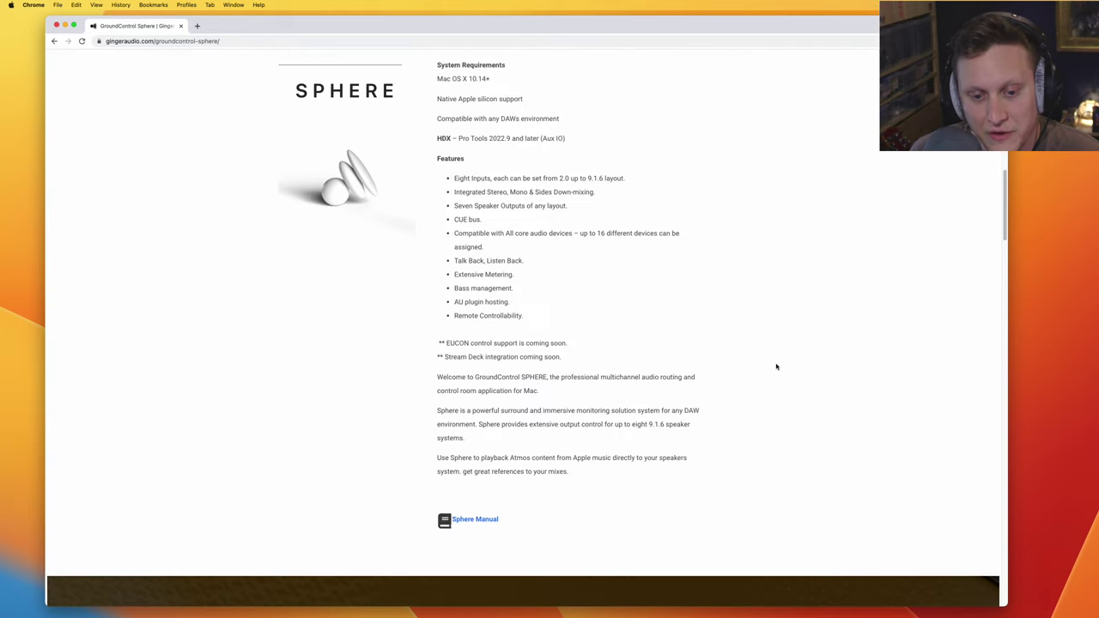
scroll(806, 333, "down", 5)
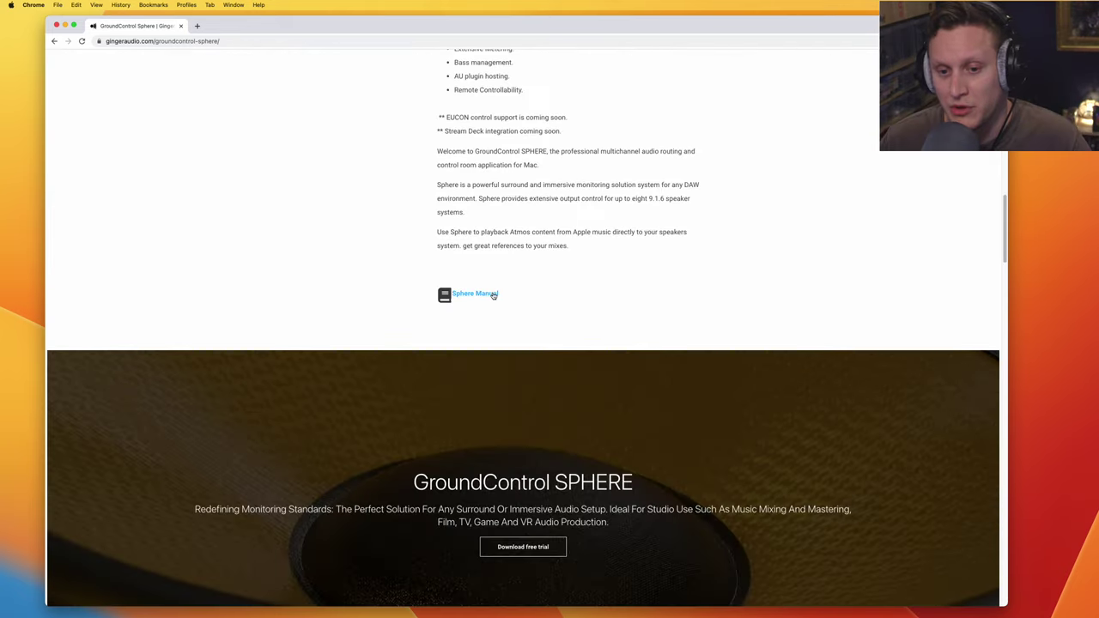
left_click(494, 296)
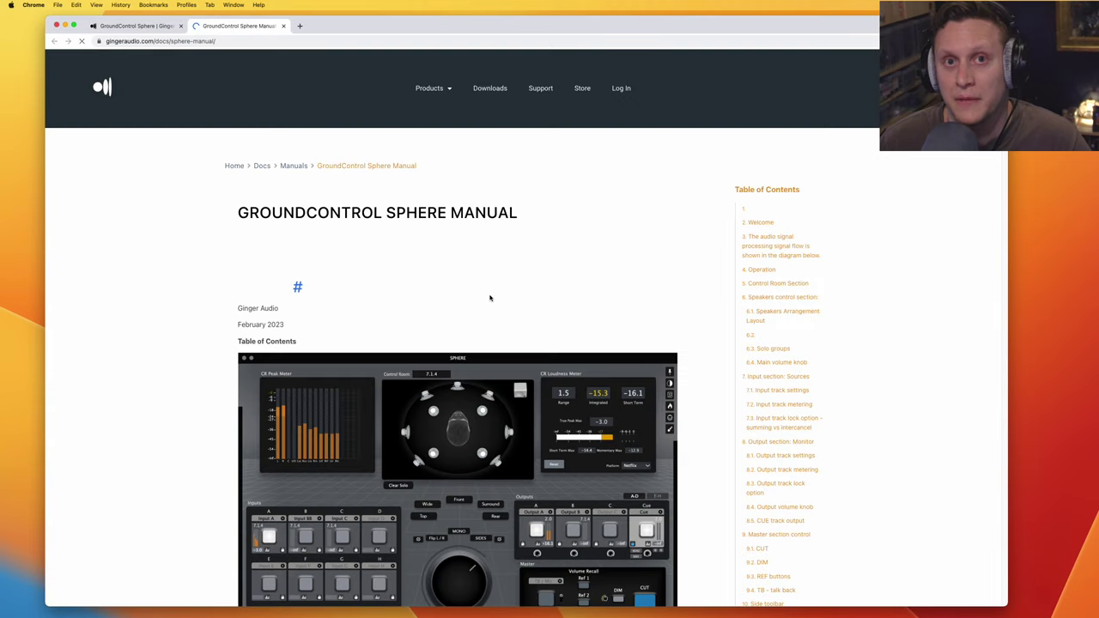
scroll(673, 276, "down", 10)
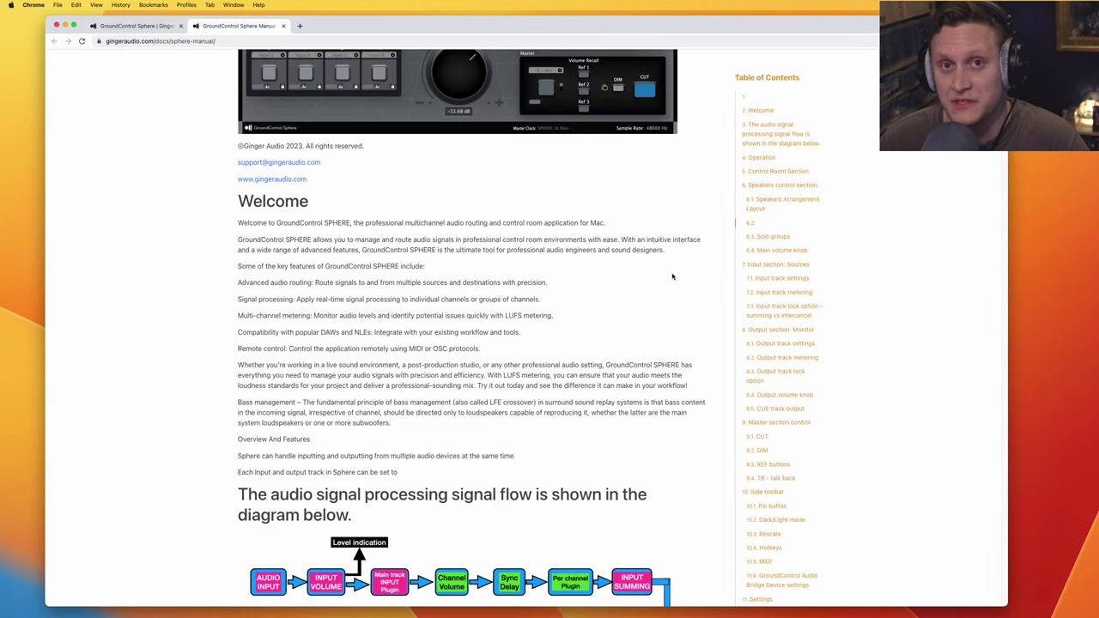
scroll(672, 277, "down", 3)
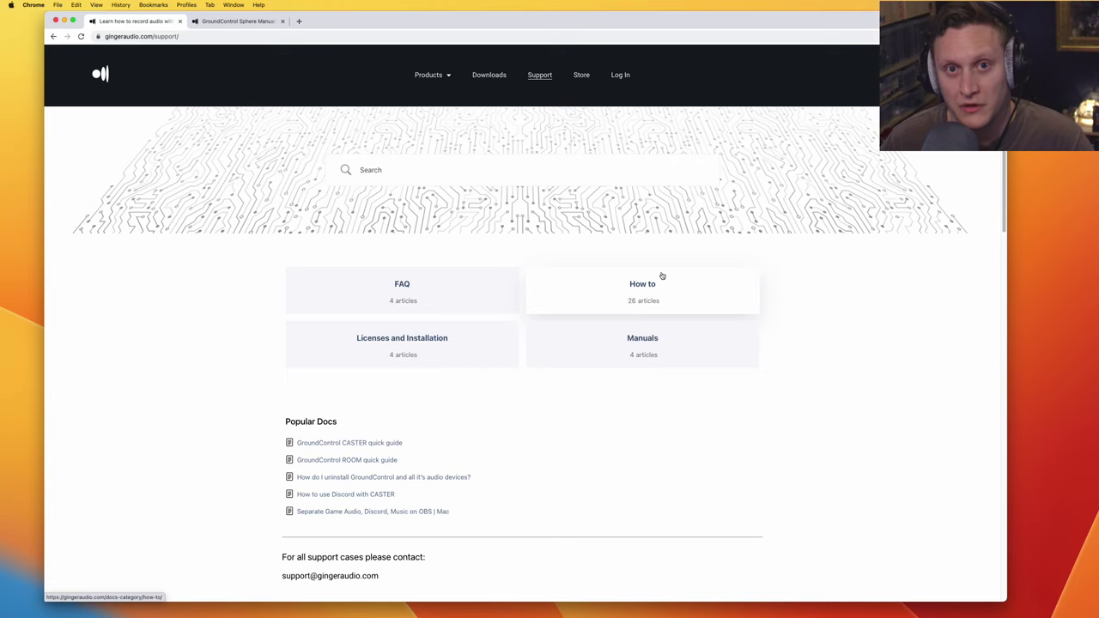
Open the FAQ category of Ginger Audio's support docs to show its 4 articles
left_click(453, 299)
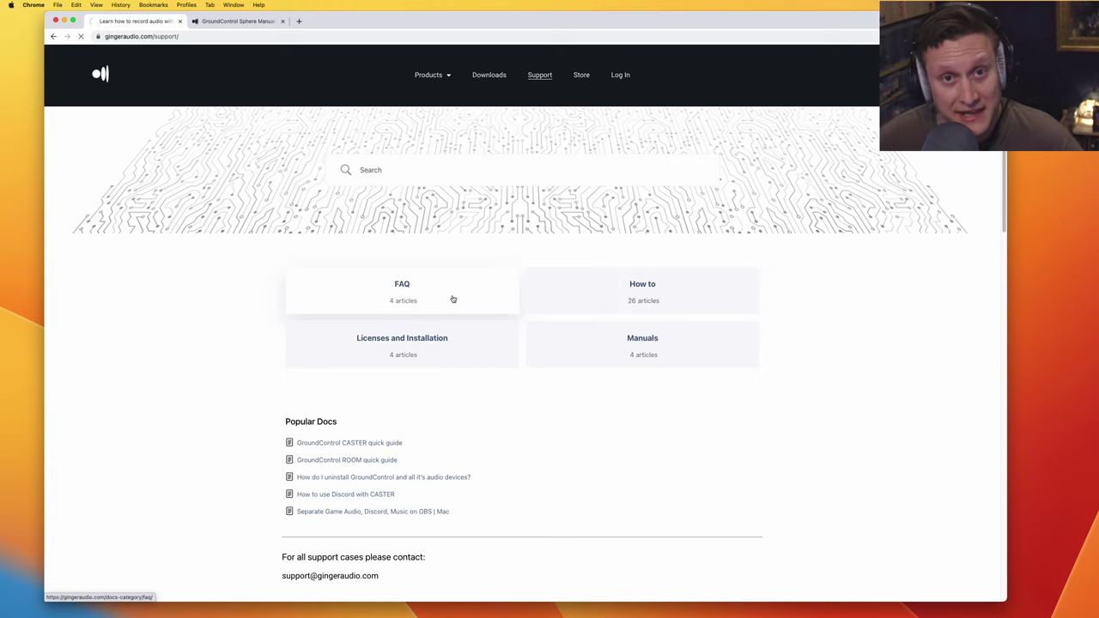